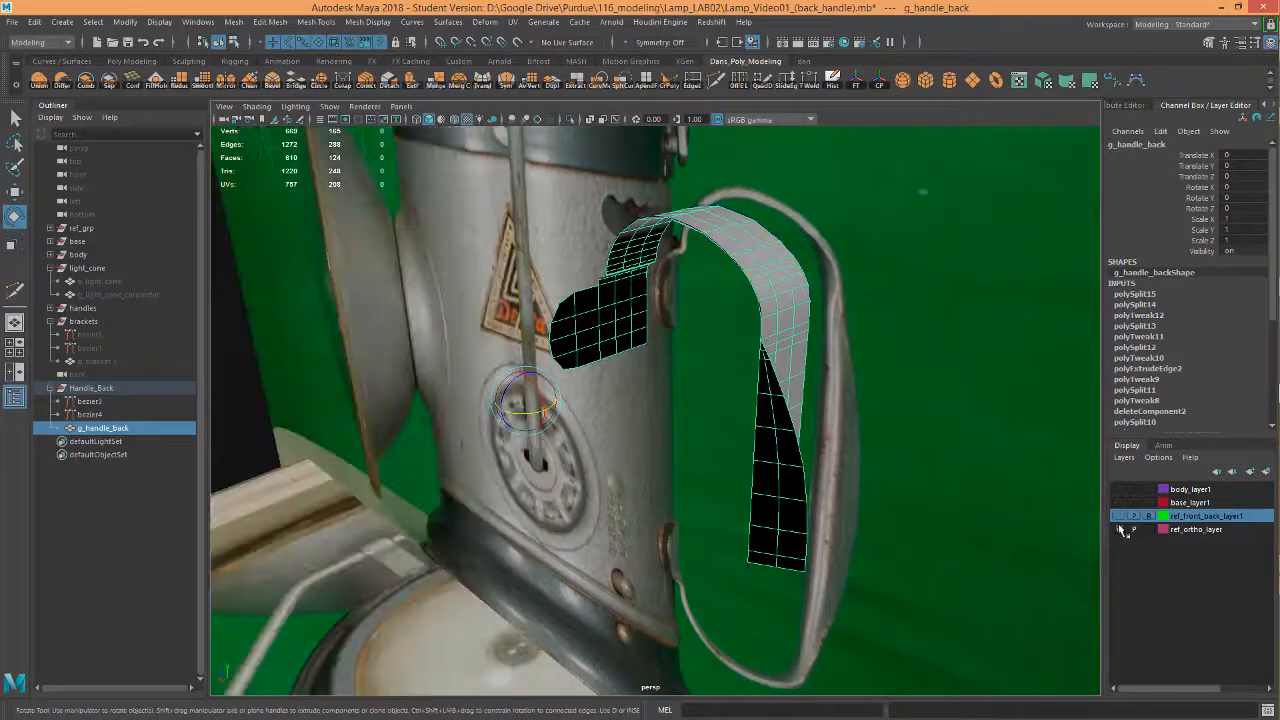
Step: Hide the ref_ortho_layer display layer so that the back handle shows without its reference image
click(1118, 529)
alt+drag(891, 481, 697, 454)
alt+middle_drag(571, 386, 634, 340)
alt+right_drag(634, 340, 800, 557)
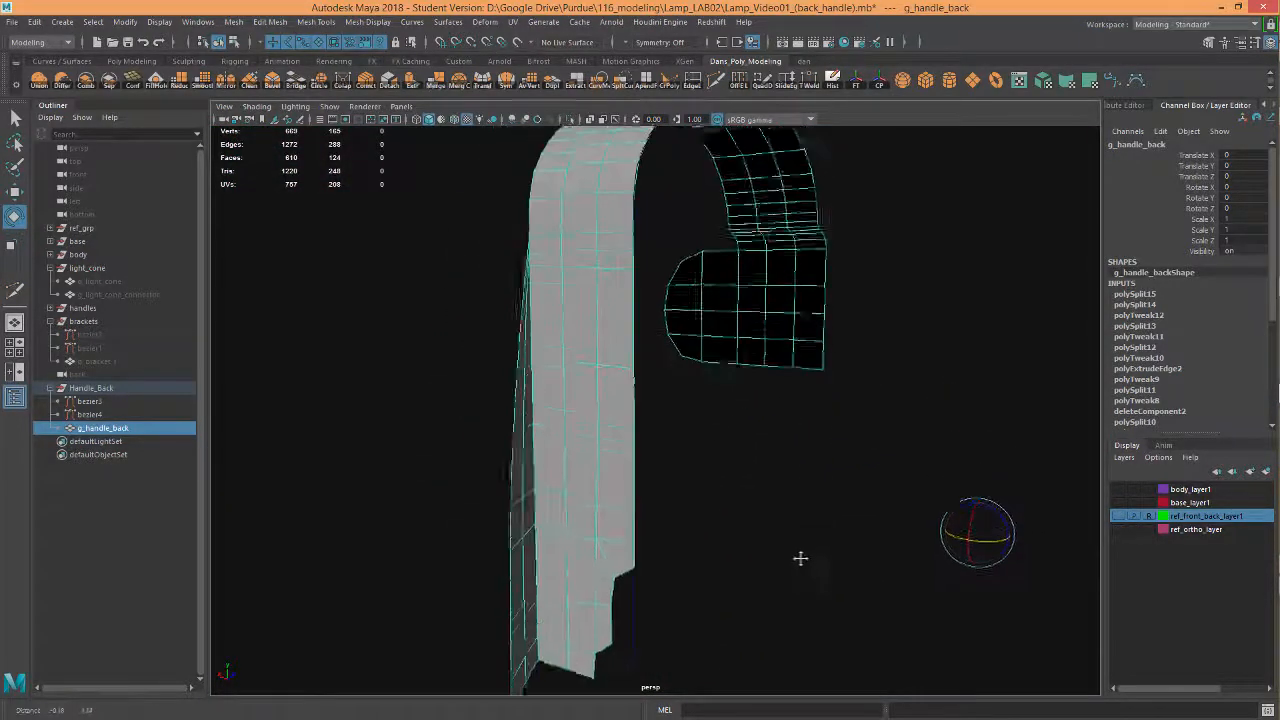
Step: Examine the back handle strip from several angles, ending close on the stepped outline at its lower end
alt+drag(800, 557, 826, 453)
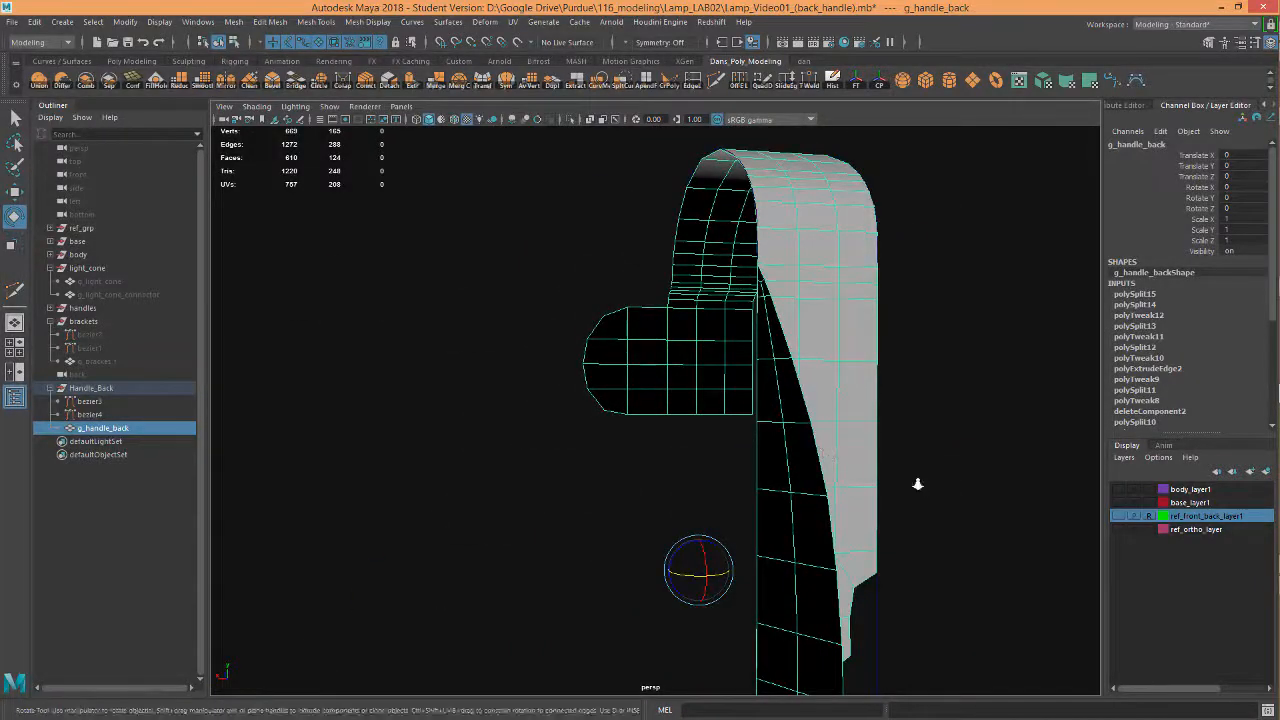
alt+drag(920, 400, 762, 507)
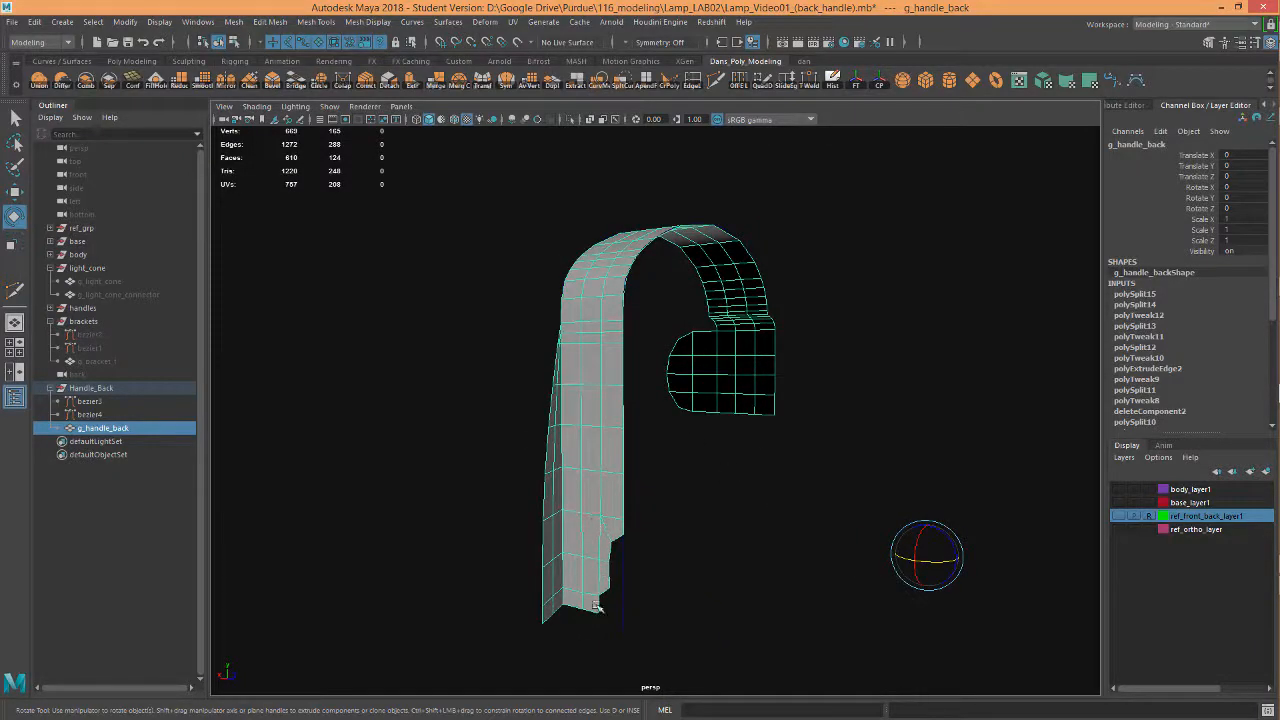
alt+drag(672, 263, 778, 302)
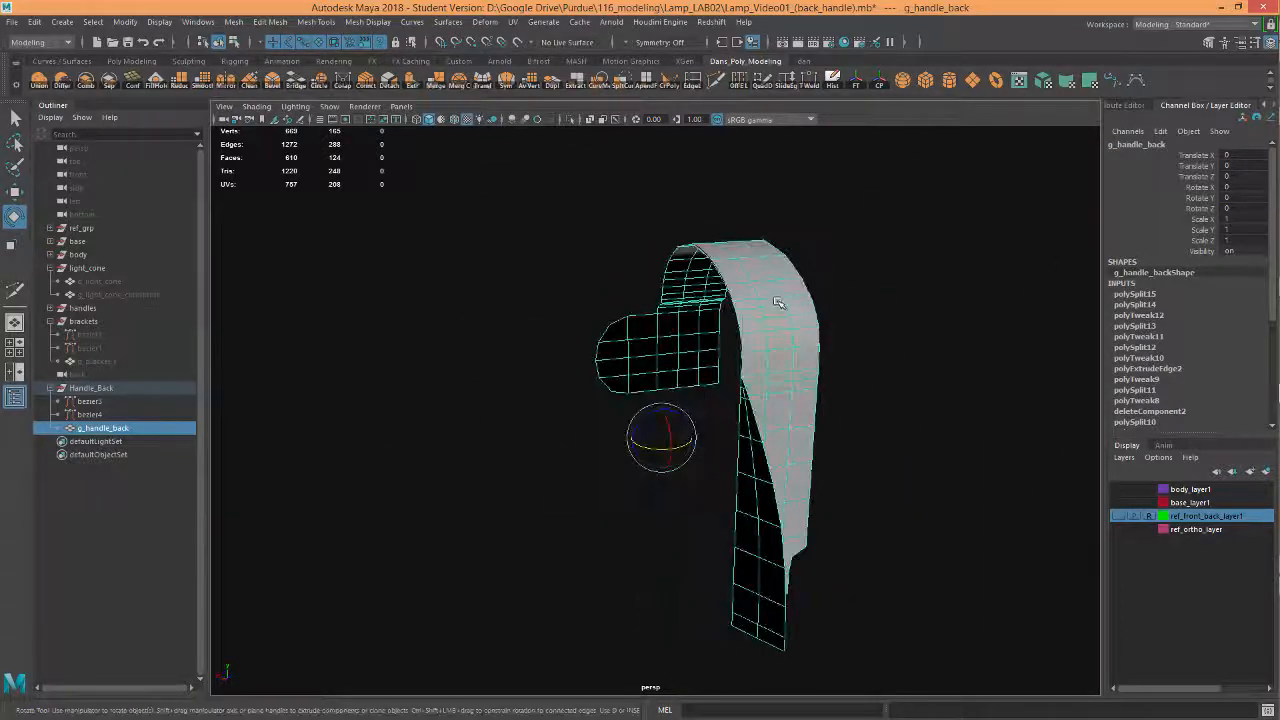
alt+drag(781, 412, 737, 390)
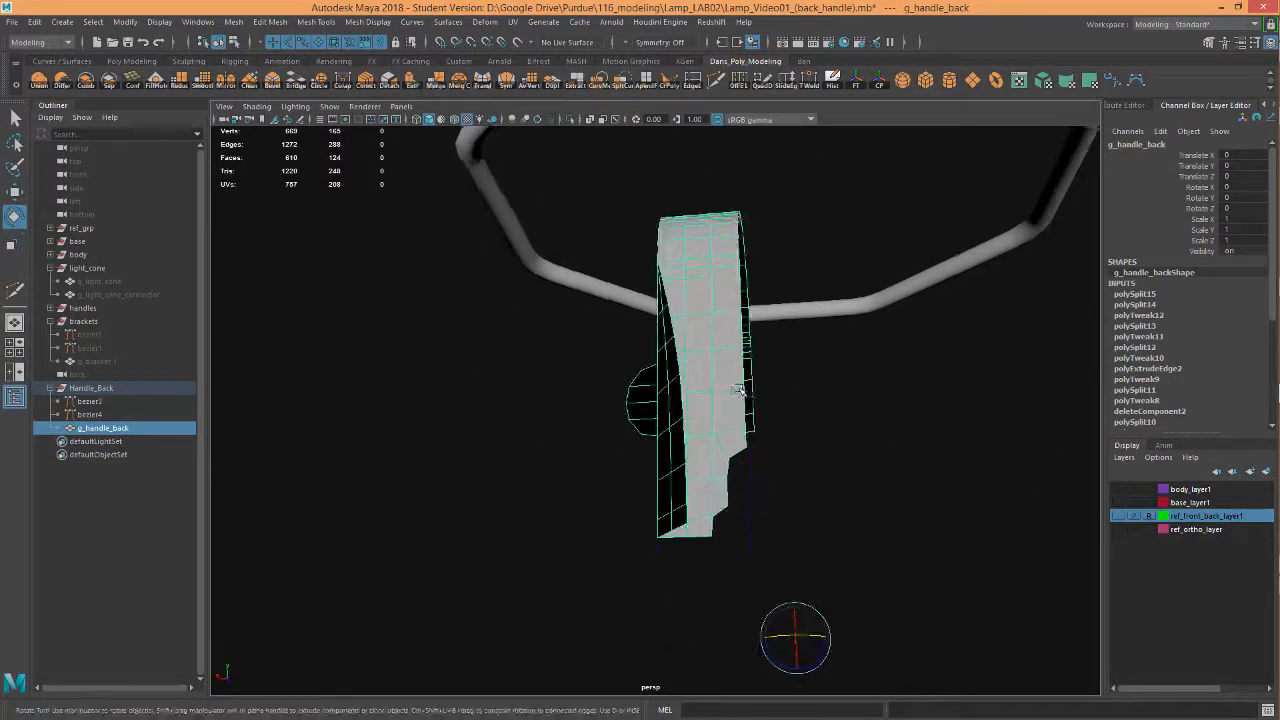
alt+right_drag(788, 382, 811, 423)
mouse_move(811, 423)
alt+mouse_down()
mouse_move(757, 506)
mouse_move(894, 491)
mouse_move(870, 522)
mouse_move(757, 449)
mouse_move(889, 451)
mouse_move(880, 466)
mouse_move(700, 466)
mouse_move(620, 443)
mouse_move(756, 344)
alt+mouse_up()
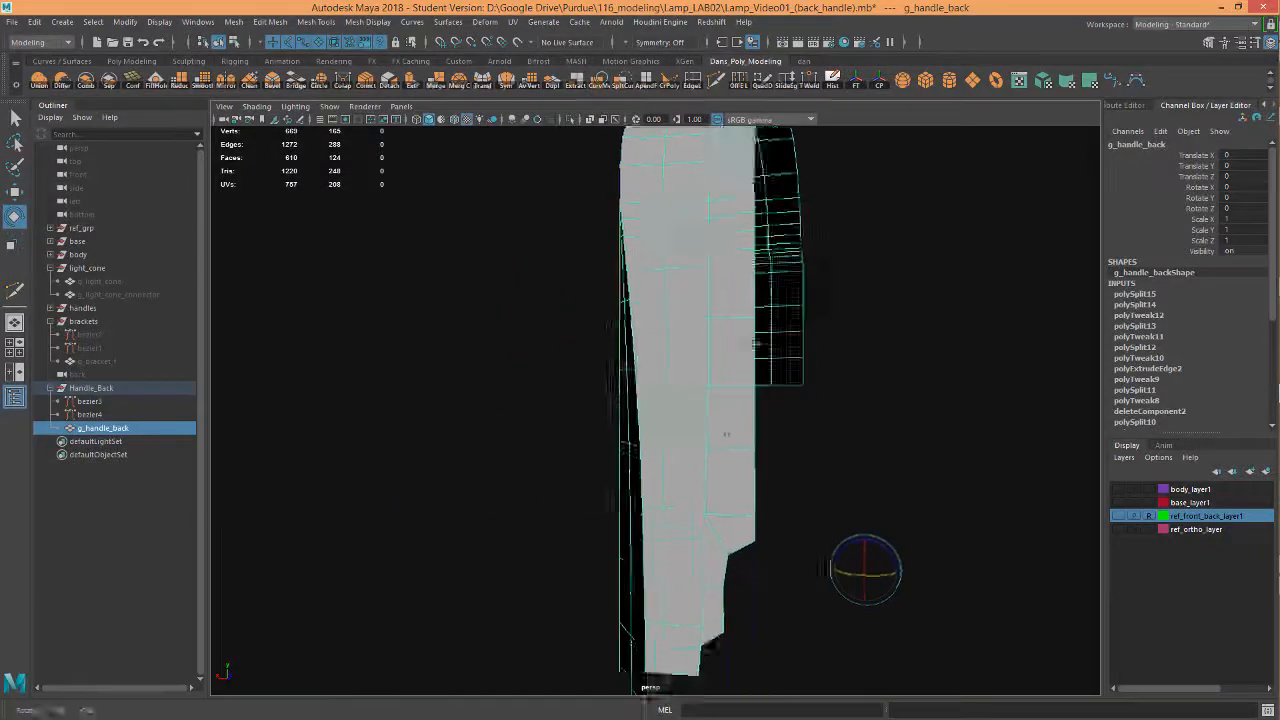
alt+middle_drag(756, 344, 788, 237)
alt+drag(799, 336, 791, 354)
alt+right_drag(769, 389, 901, 391)
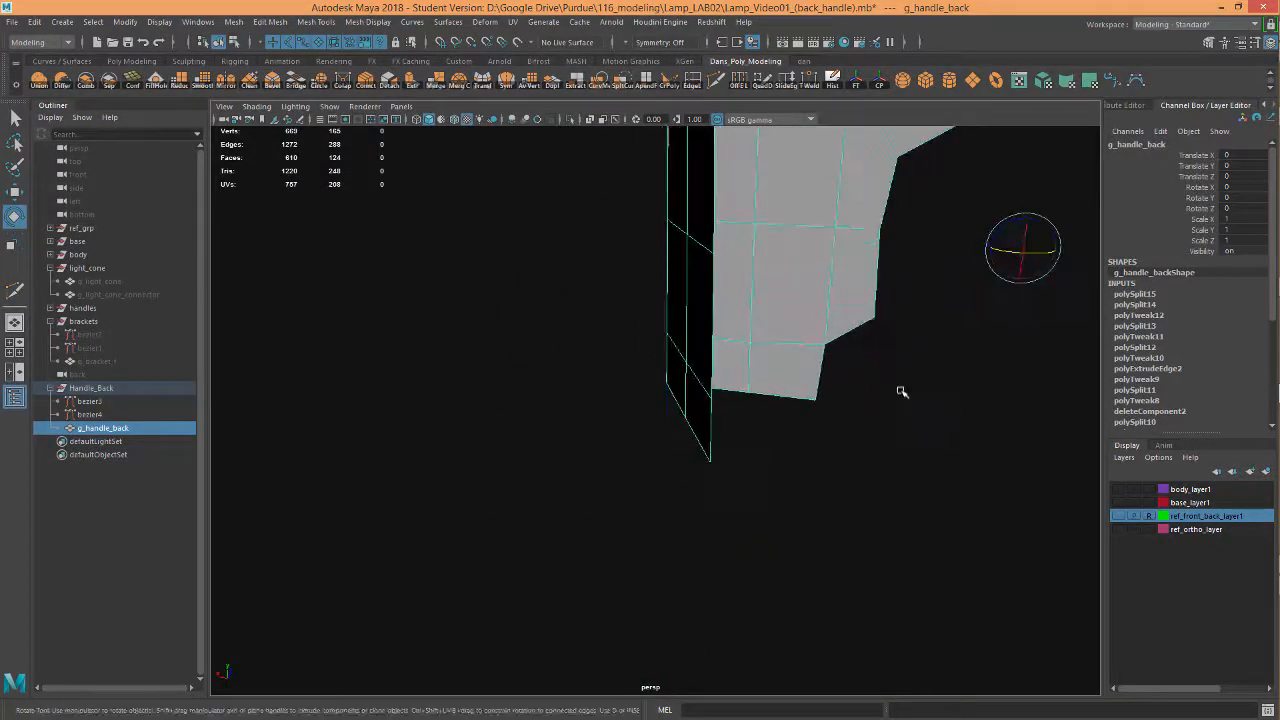
alt+drag(901, 391, 733, 473)
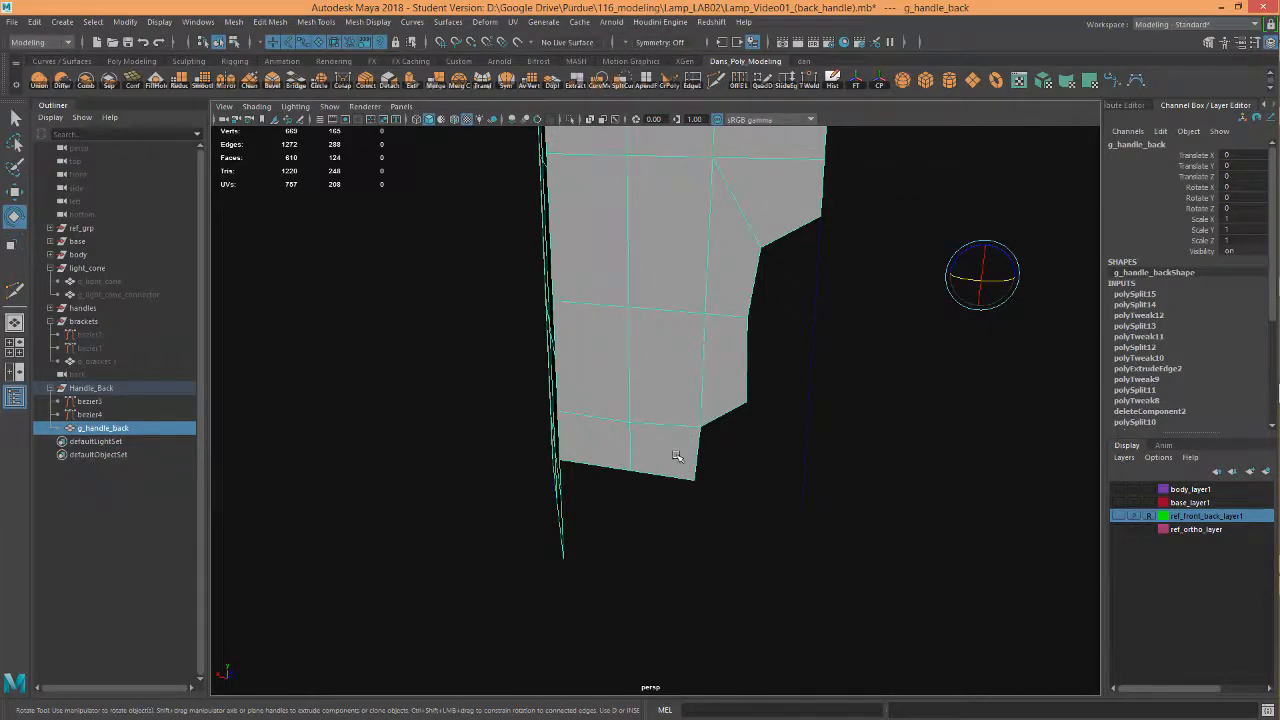
Step: Cut a new edge line just inside the lowest notch of the back handle, from its bottom border to the side border
alt+middle_drag(785, 327, 783, 377)
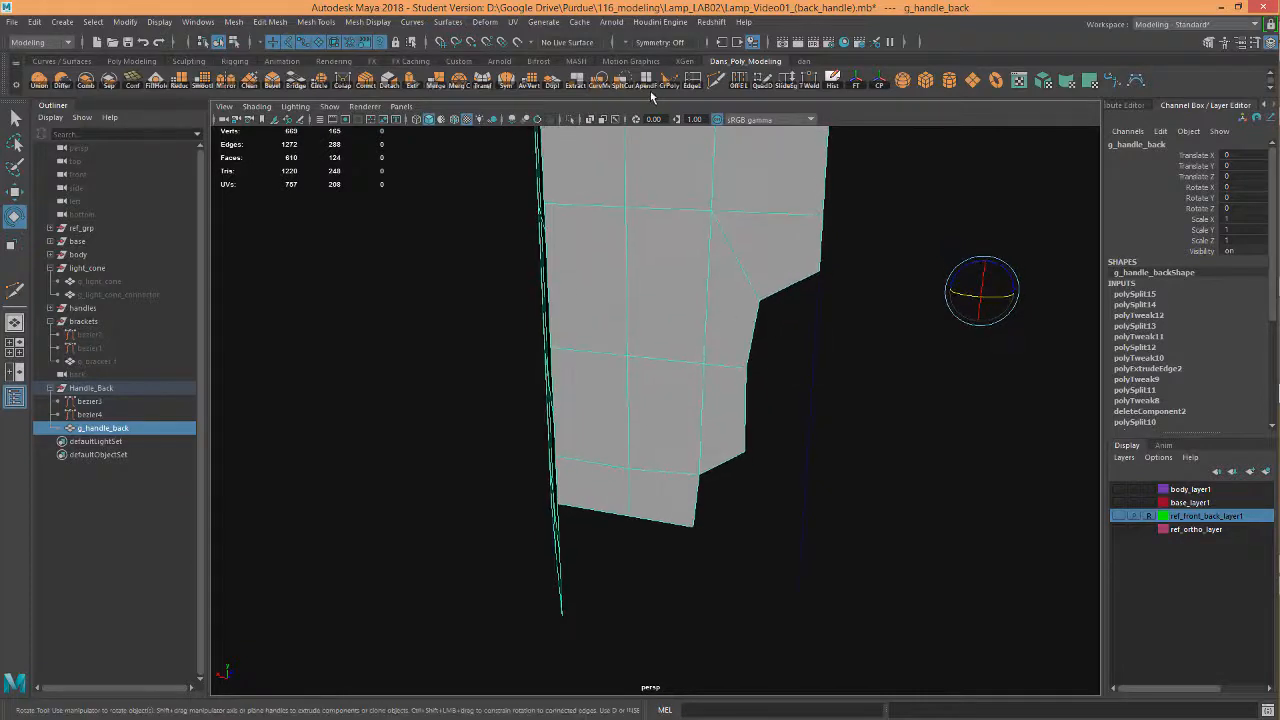
click(716, 82)
click(690, 526)
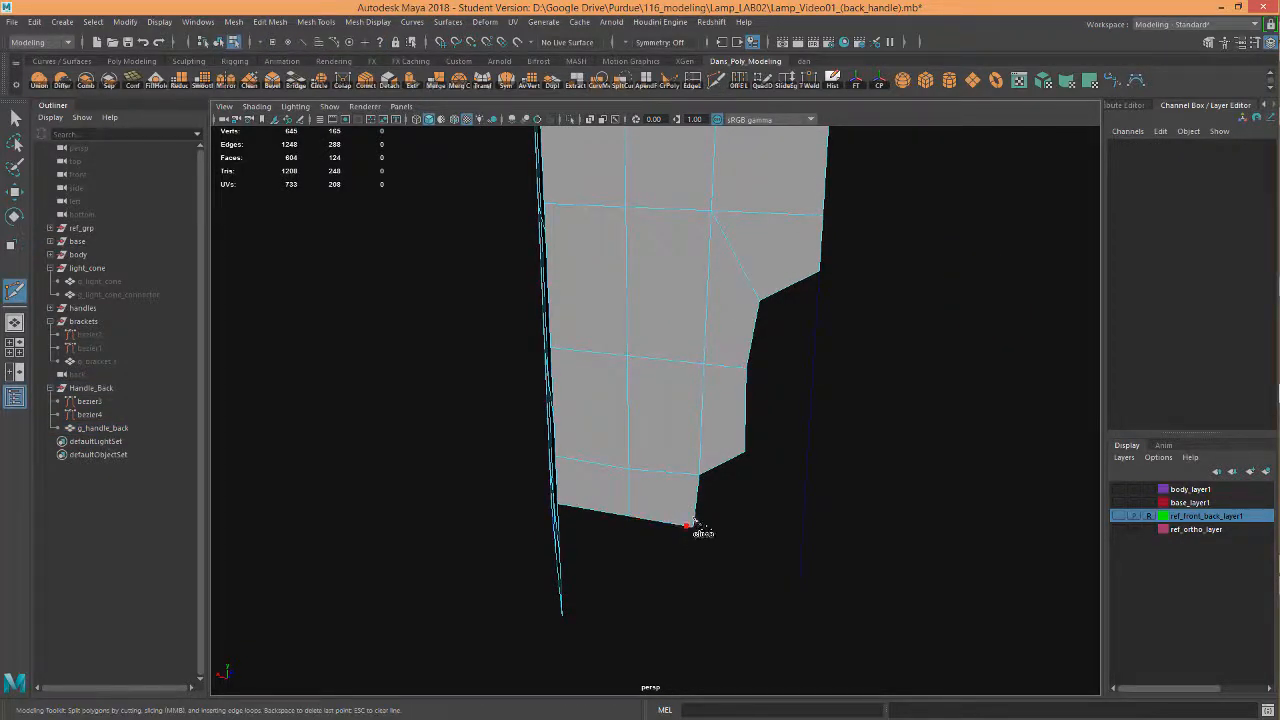
click(690, 474)
click(700, 459)
click(745, 439)
alt+right_drag(647, 394, 691, 411)
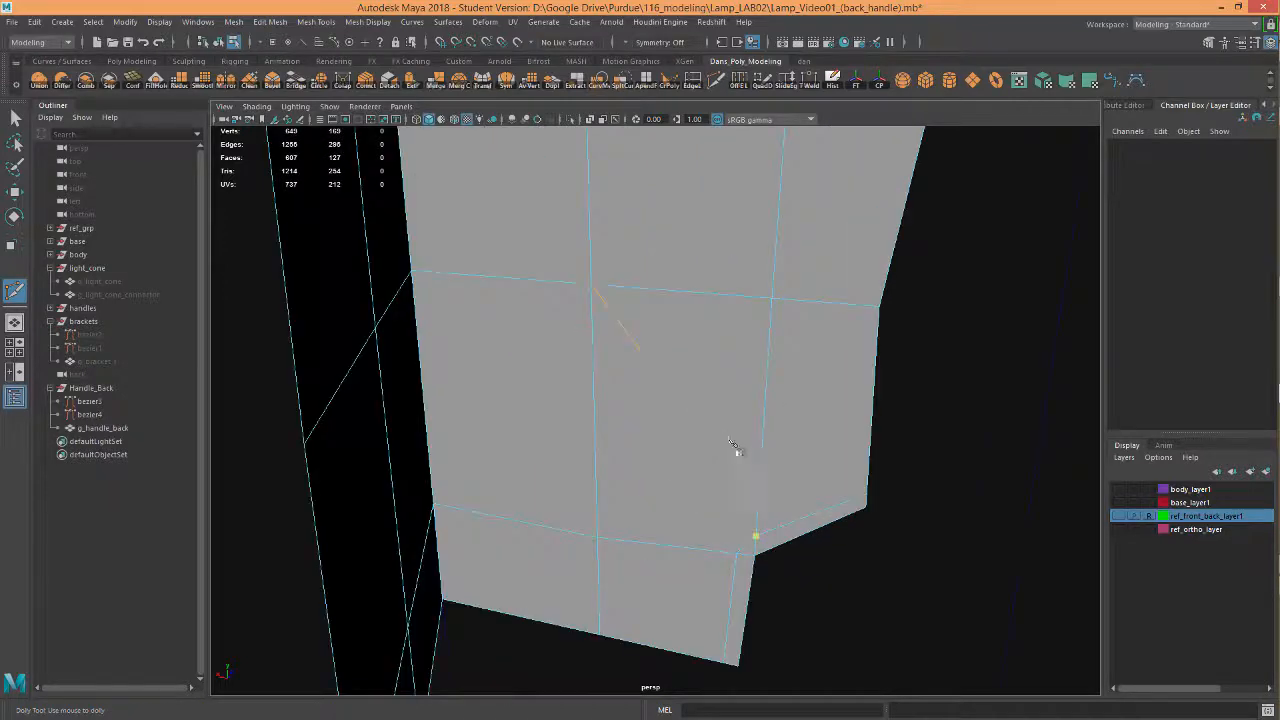
Step: Try to collapse the short edge at the inner corner of the lowest notch
alt+middle_drag(734, 448, 698, 398)
key(w)
click(708, 489)
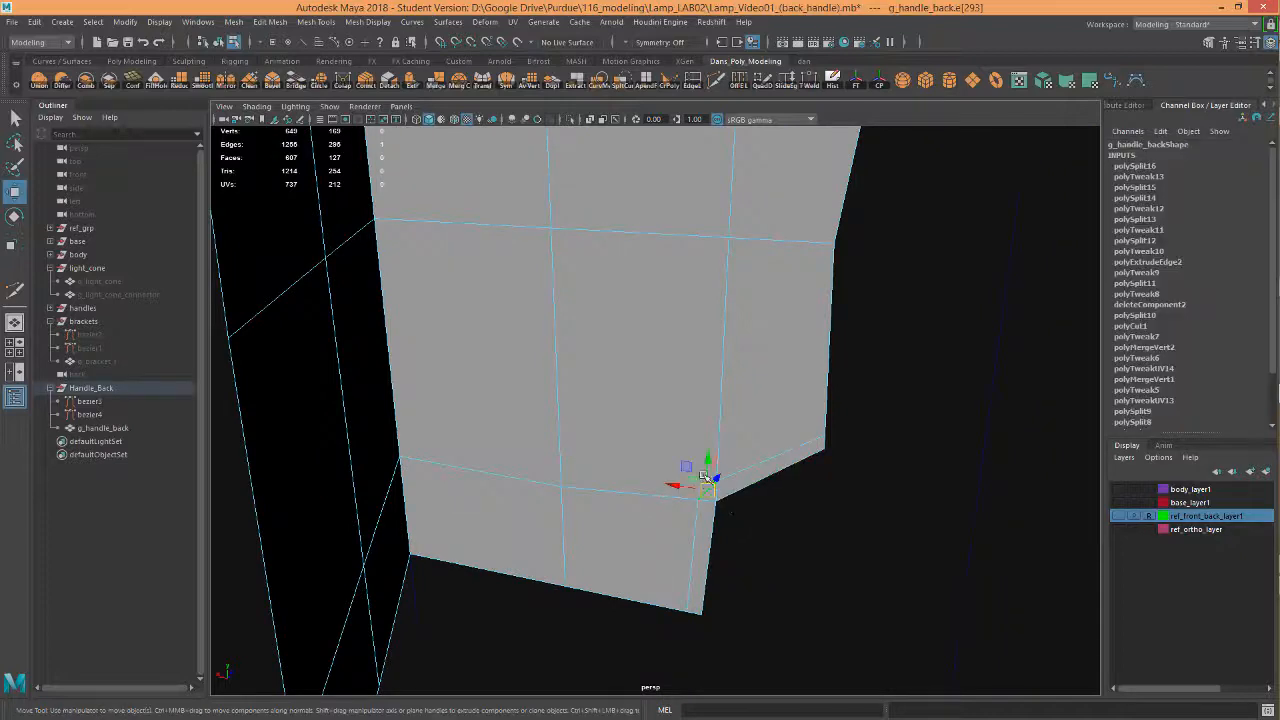
click(345, 80)
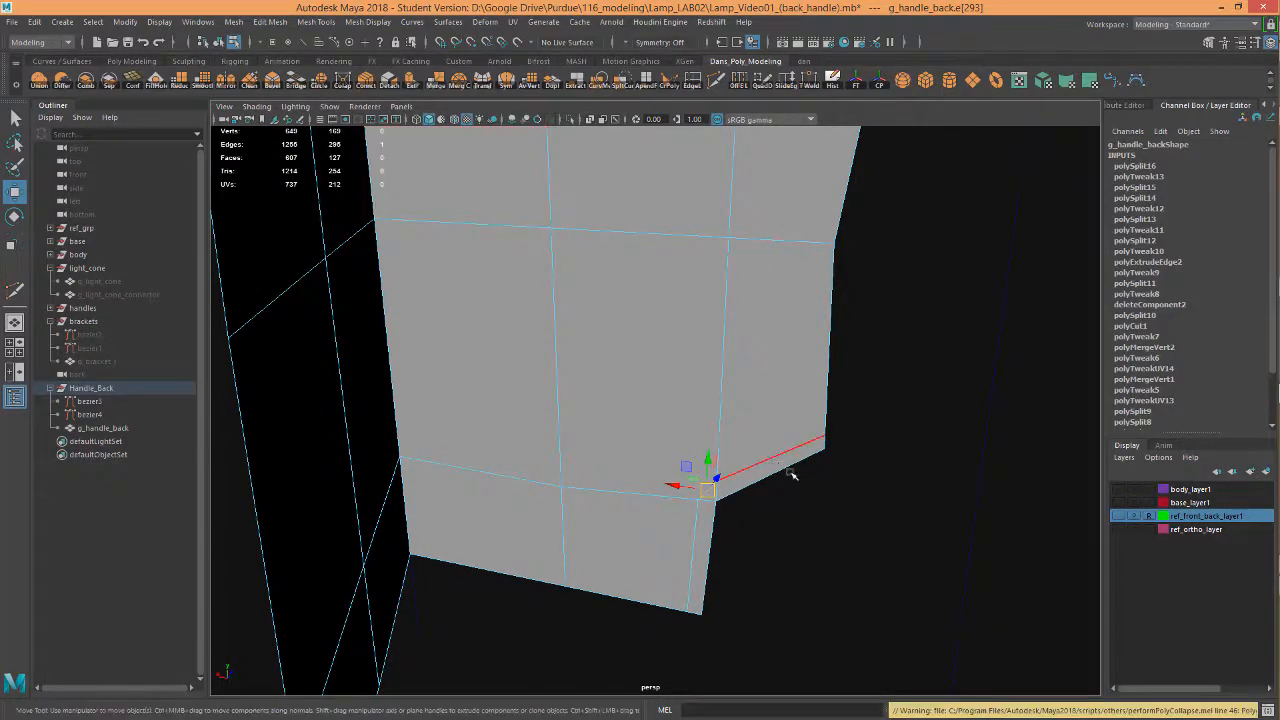
alt+drag(785, 513, 711, 488)
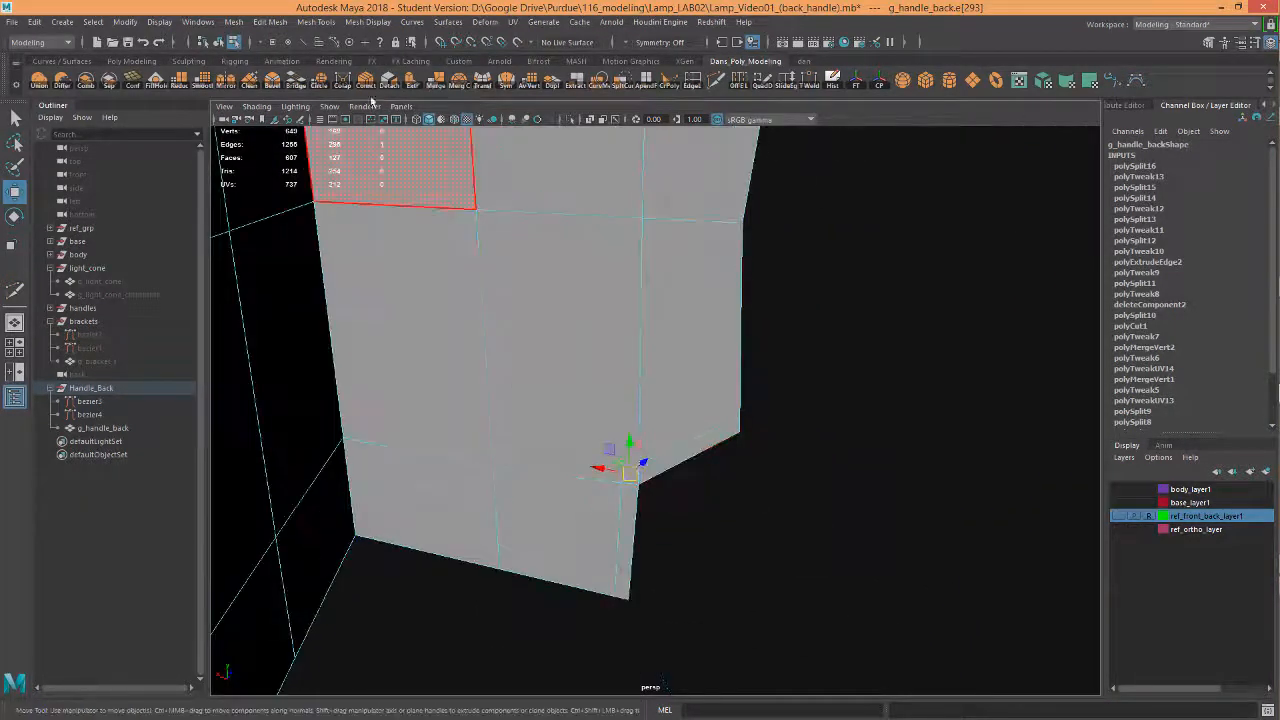
click(344, 82)
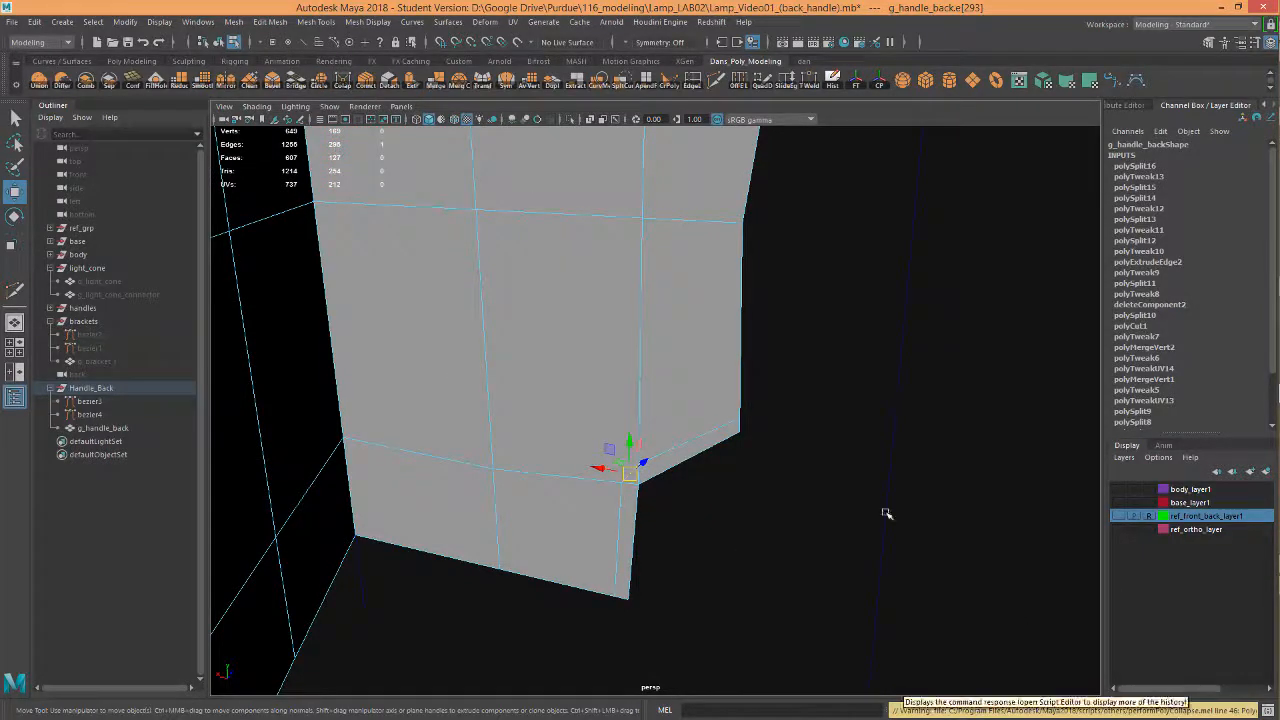
alt+drag(903, 440, 706, 440)
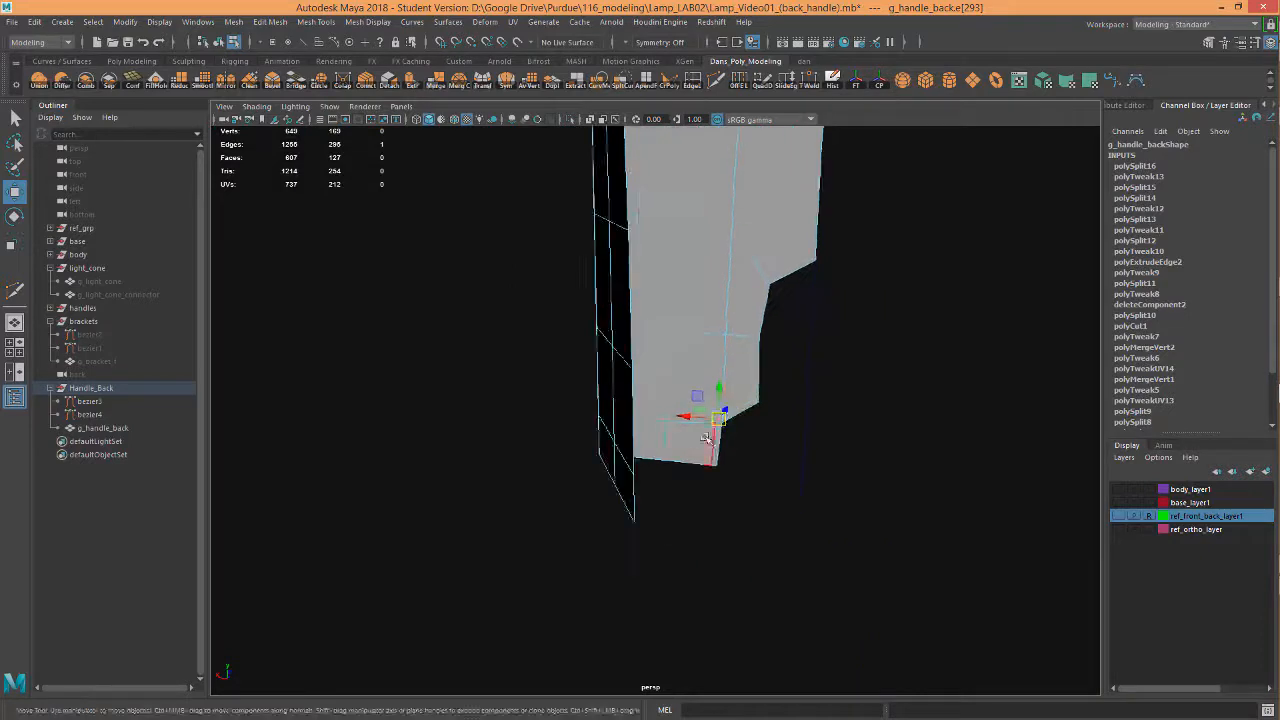
Step: Delete the construction history of g_handle_back and collapse the short edge at the lowest notch's inner corner
right_drag(701, 298, 768, 284)
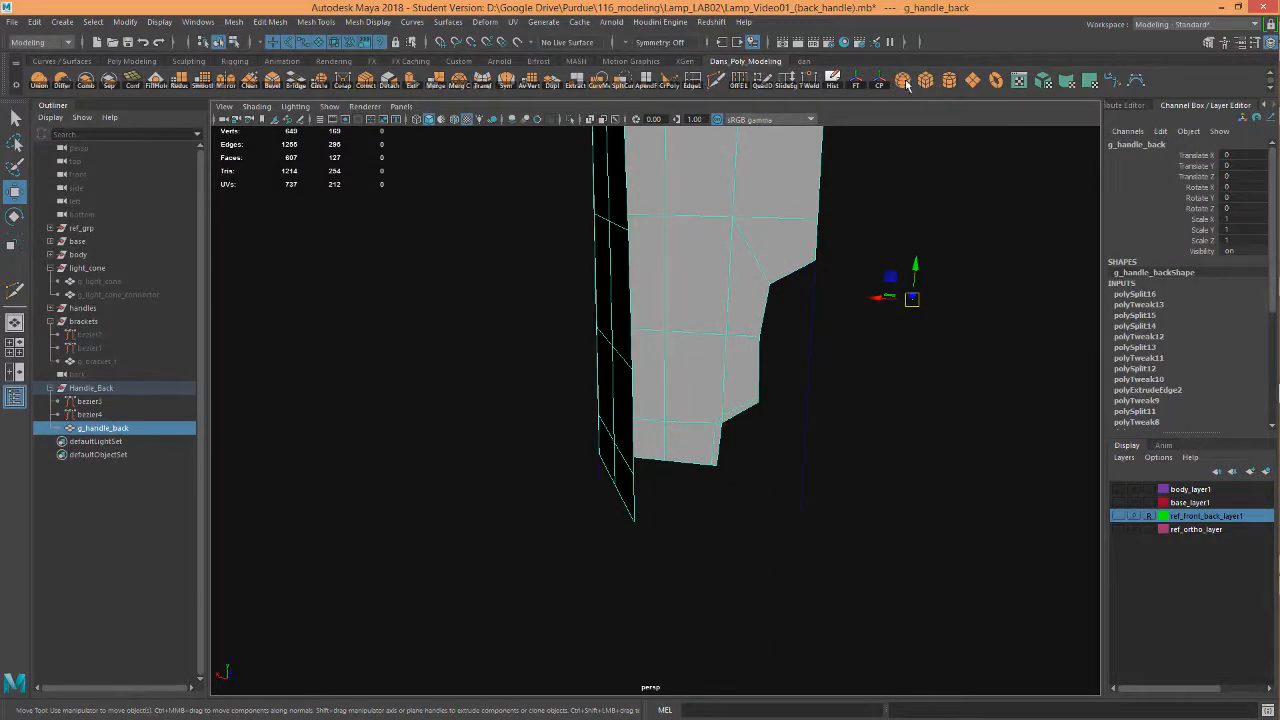
click(832, 84)
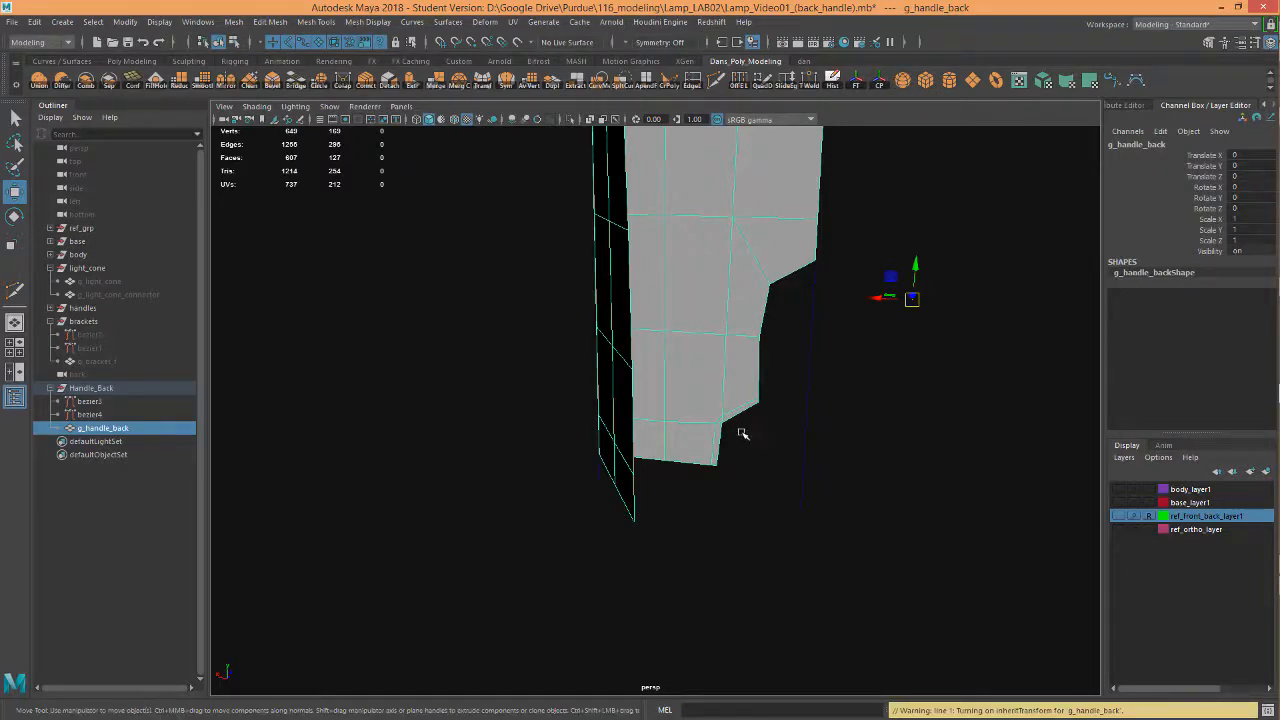
alt+right_drag(744, 433, 1040, 426)
right_drag(923, 447, 922, 287)
click(345, 84)
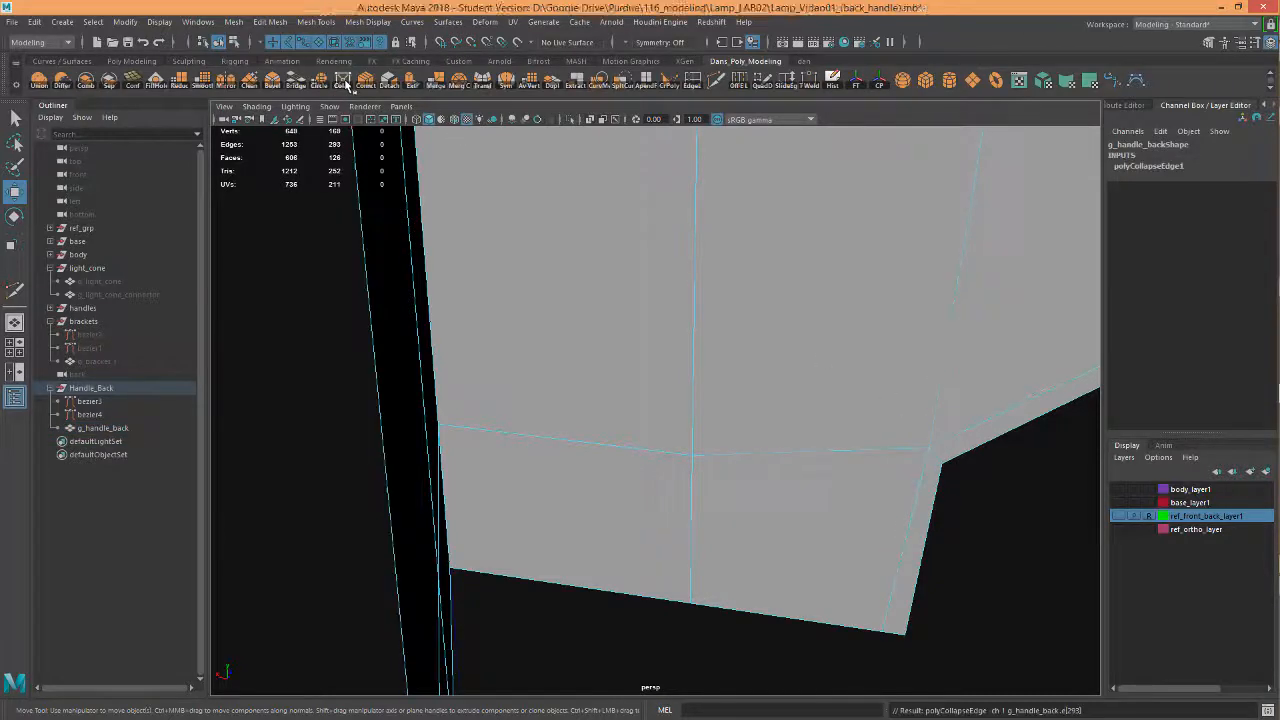
Step: Move the vertex inside the lowest notch's corner slightly inward, away from the border
alt+drag(771, 323, 790, 357)
right_drag(704, 322, 645, 322)
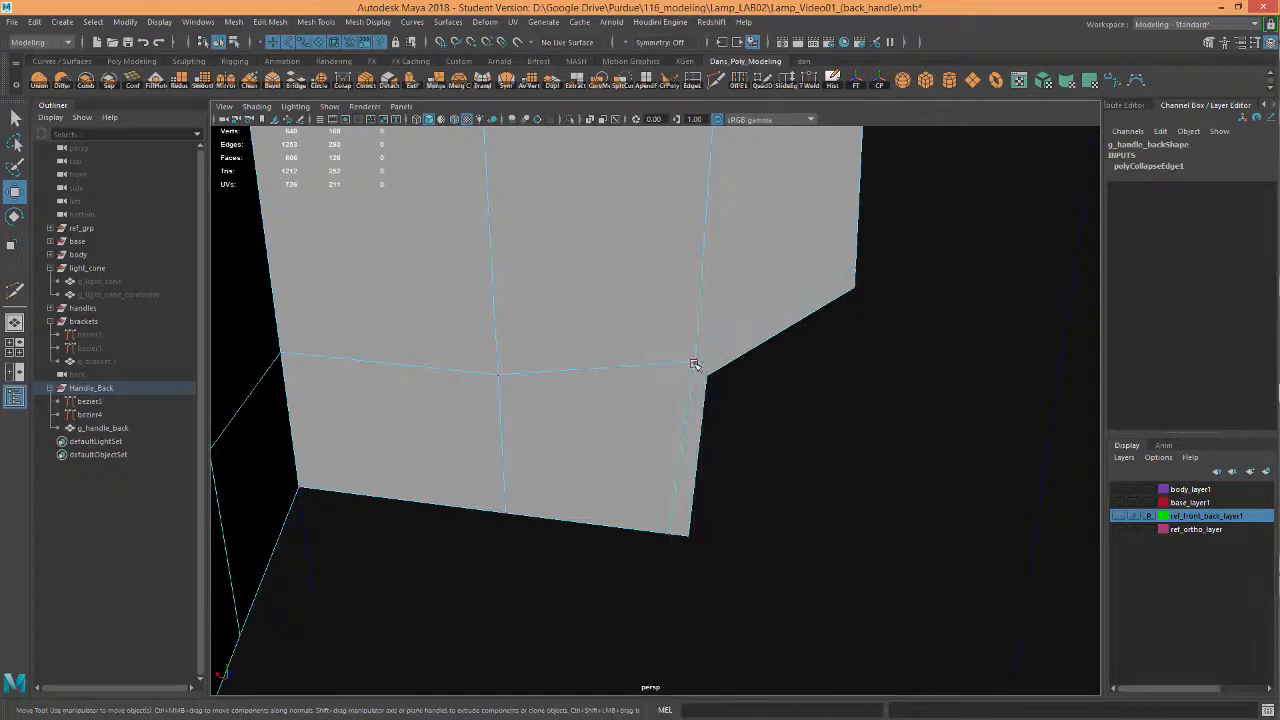
click(698, 363)
drag(665, 360, 657, 360)
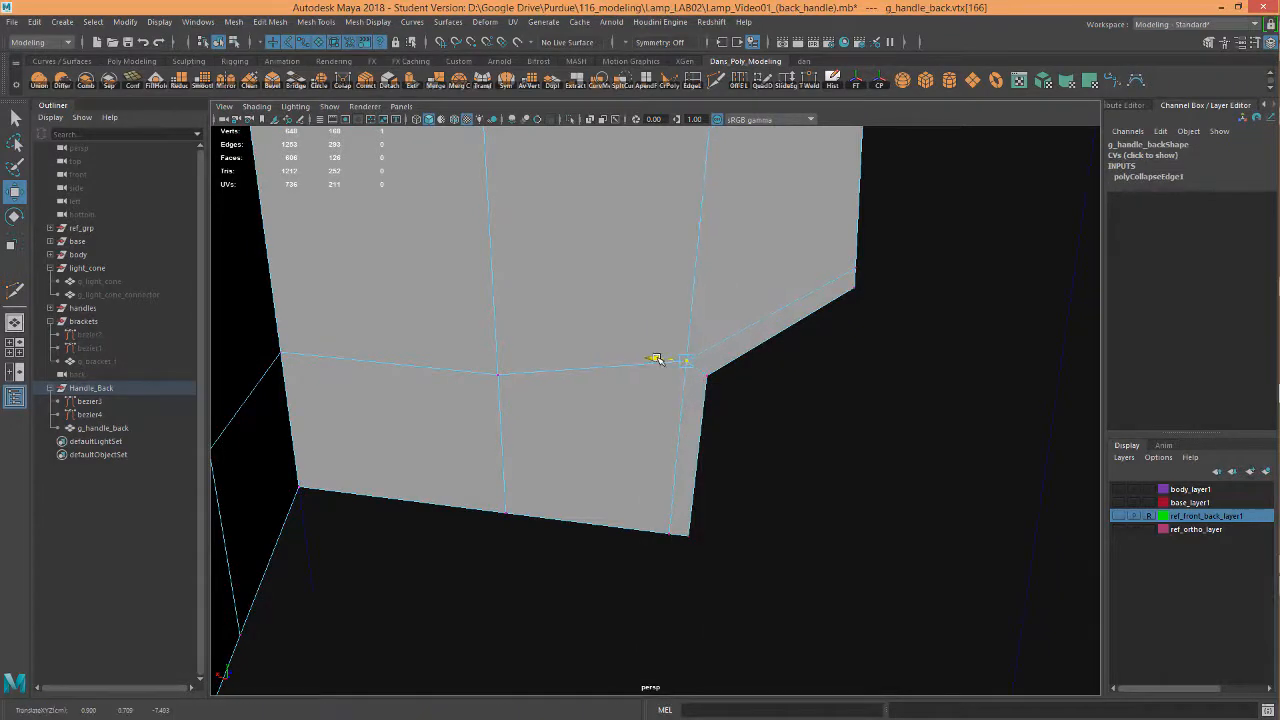
Step: In the back view, adjust the two border vertices between the notches to straighten the stepped outline
alt+drag(763, 352, 727, 272)
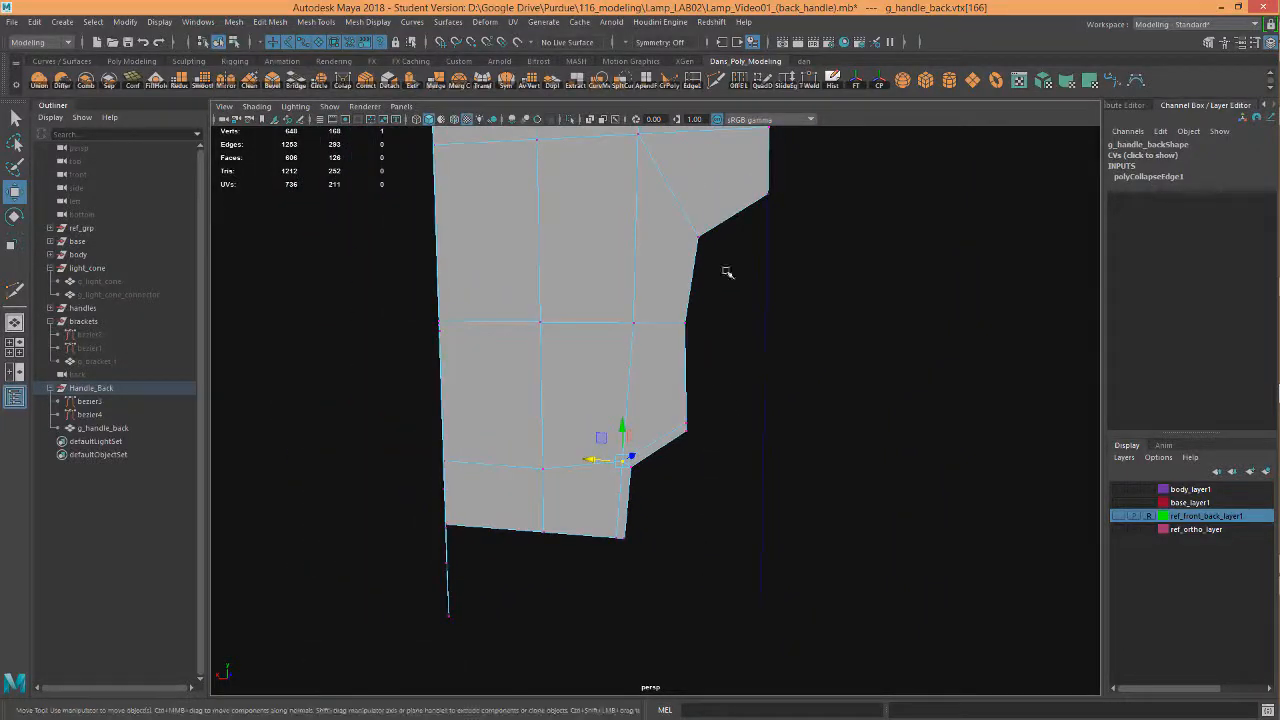
alt+drag(757, 201, 733, 365)
key(space)
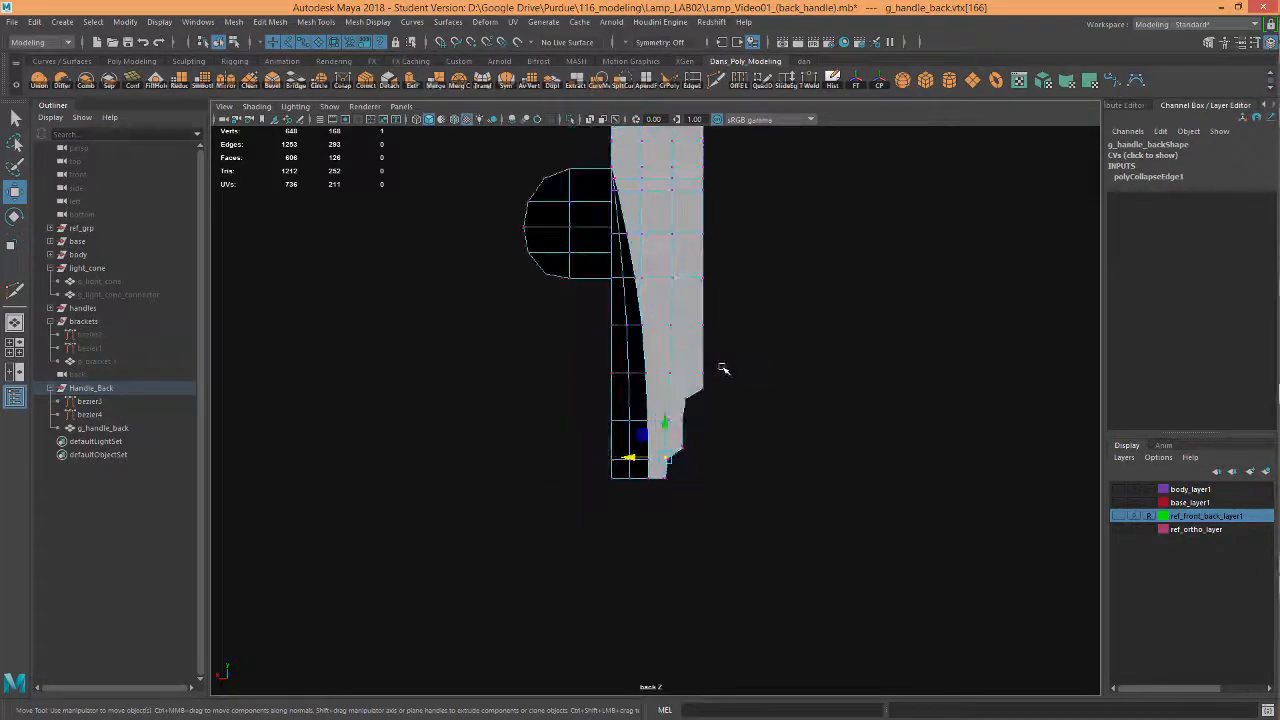
scroll(845, 466, up, 2)
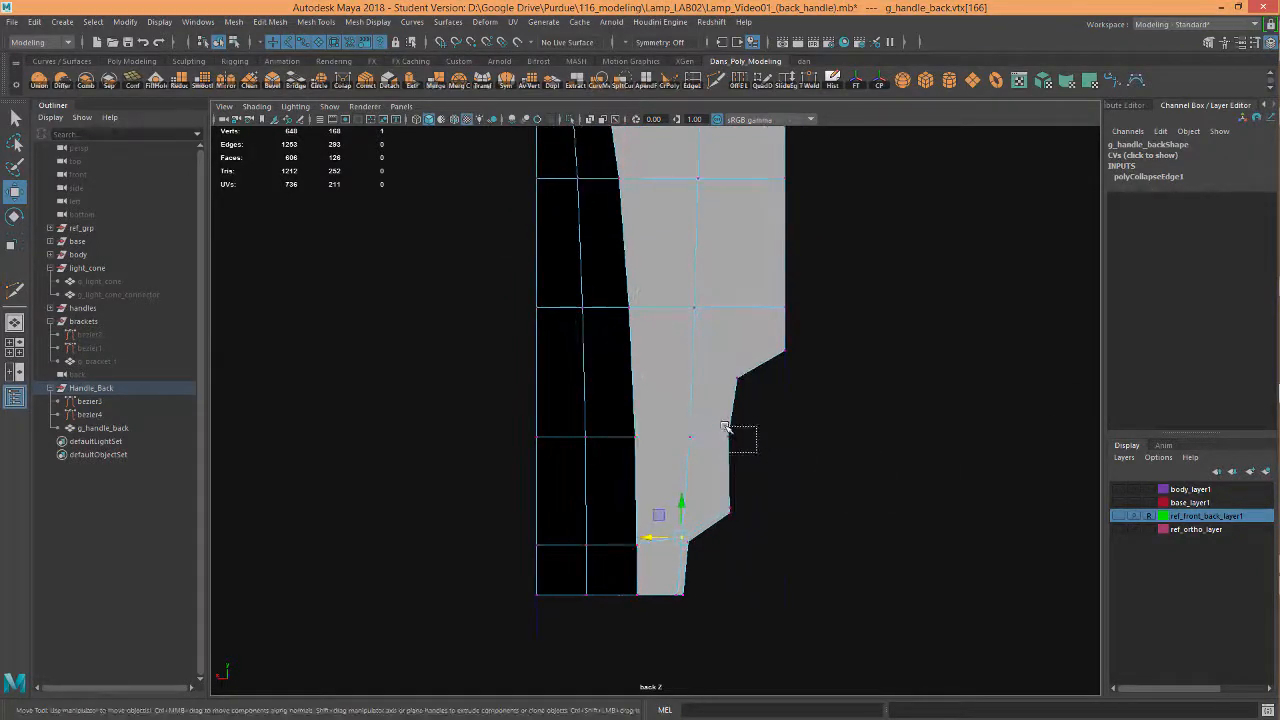
drag(725, 427, 713, 440)
scroll(704, 435, up, 1)
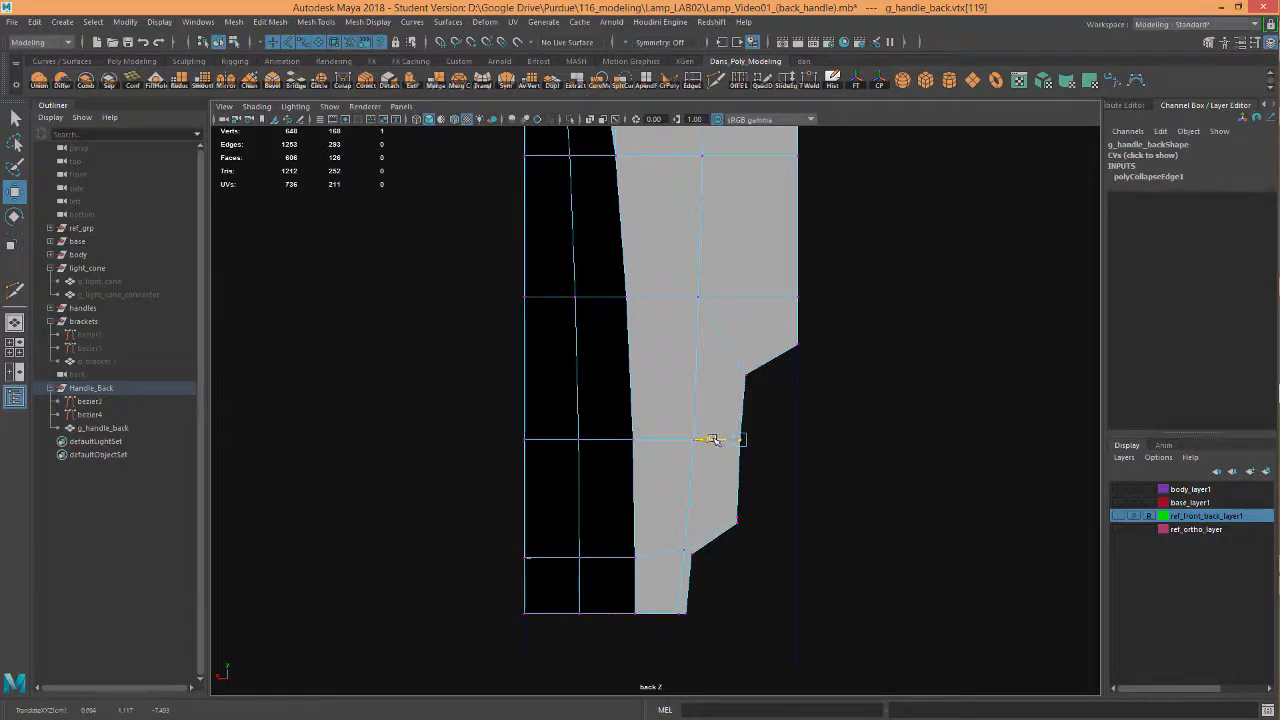
click(752, 365)
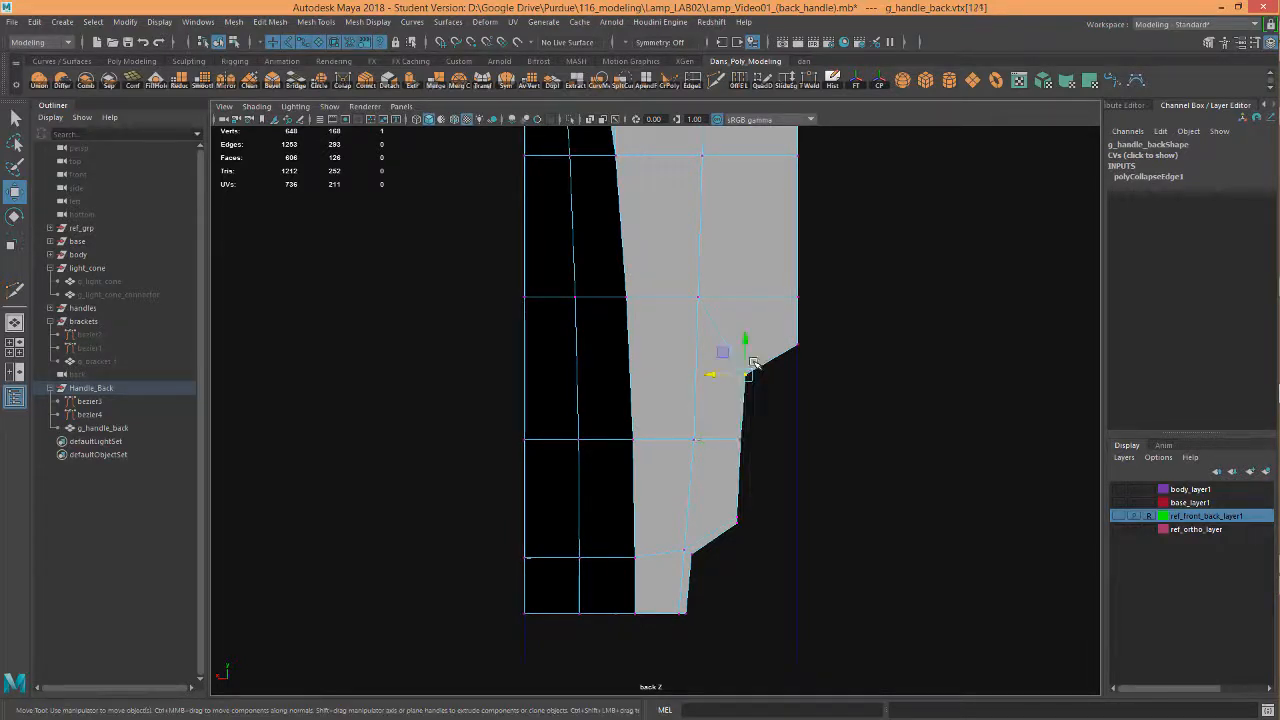
drag(722, 351, 725, 349)
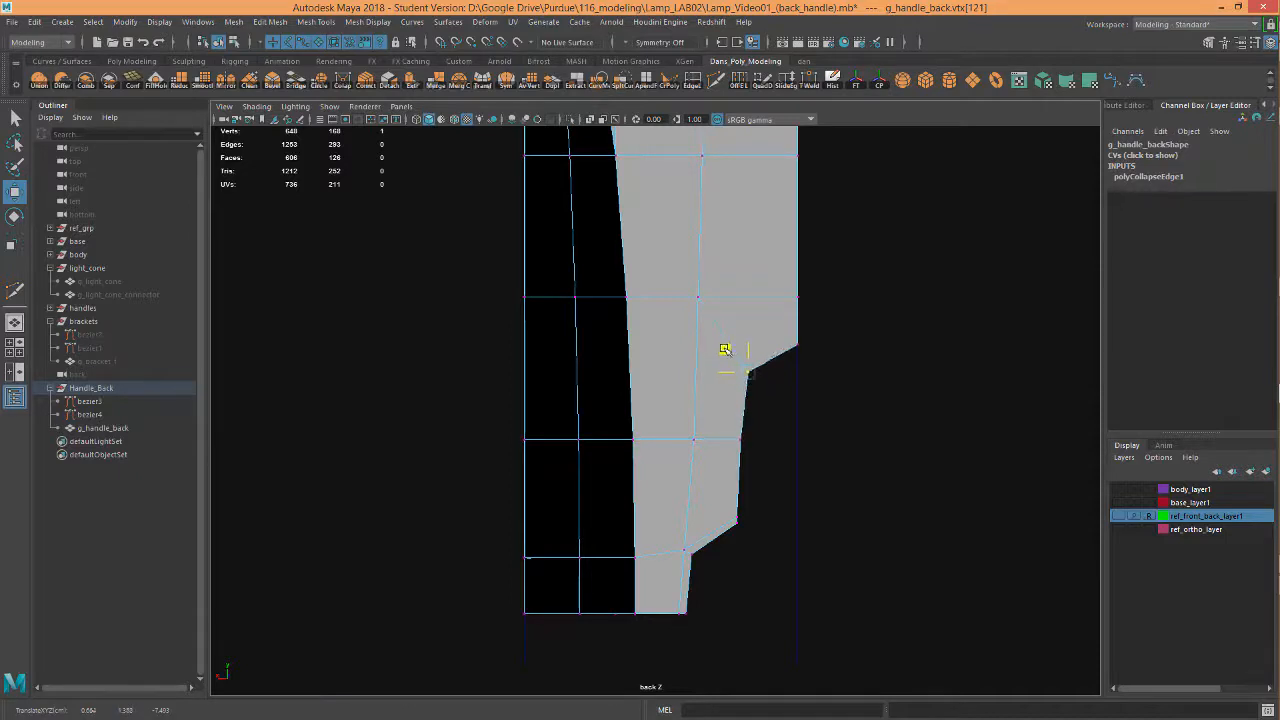
Step: Cut a second edge line just inside the stepped border, from the lower step's corner past the upper notch to the outer side
alt+middle_drag(800, 410, 783, 412)
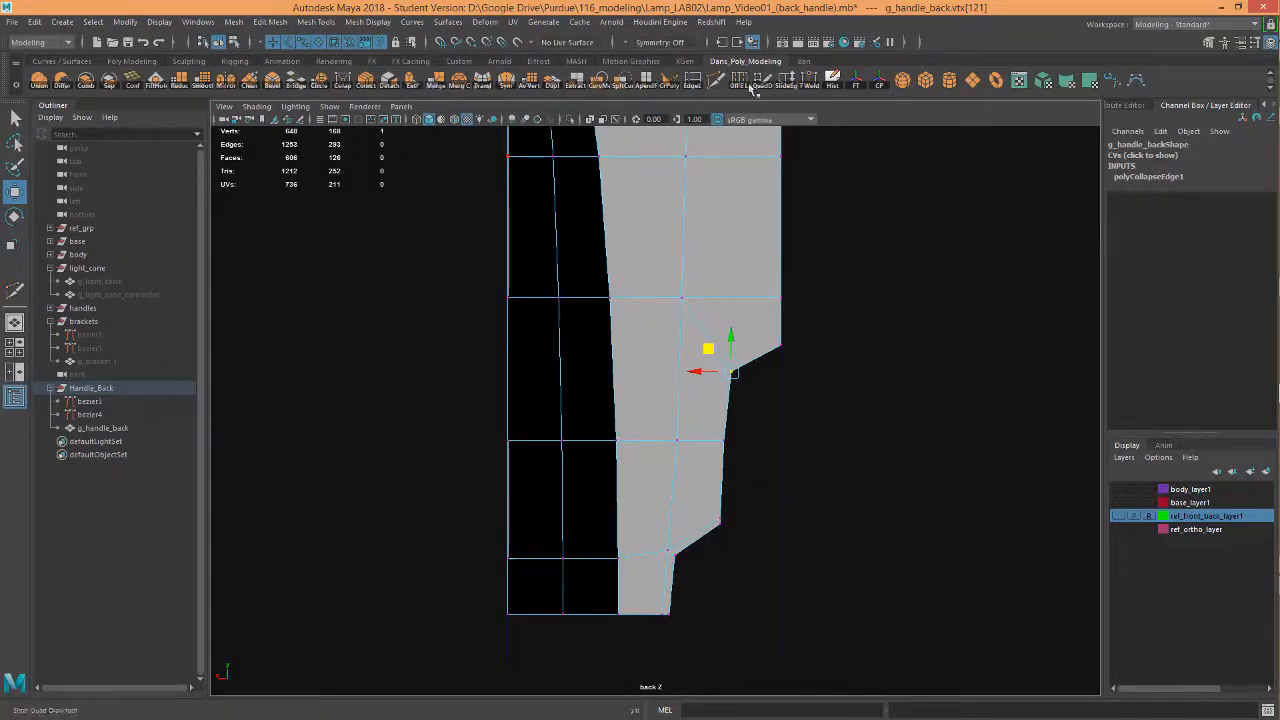
alt+middle_drag(791, 435, 775, 338)
scroll(722, 430, up, 2)
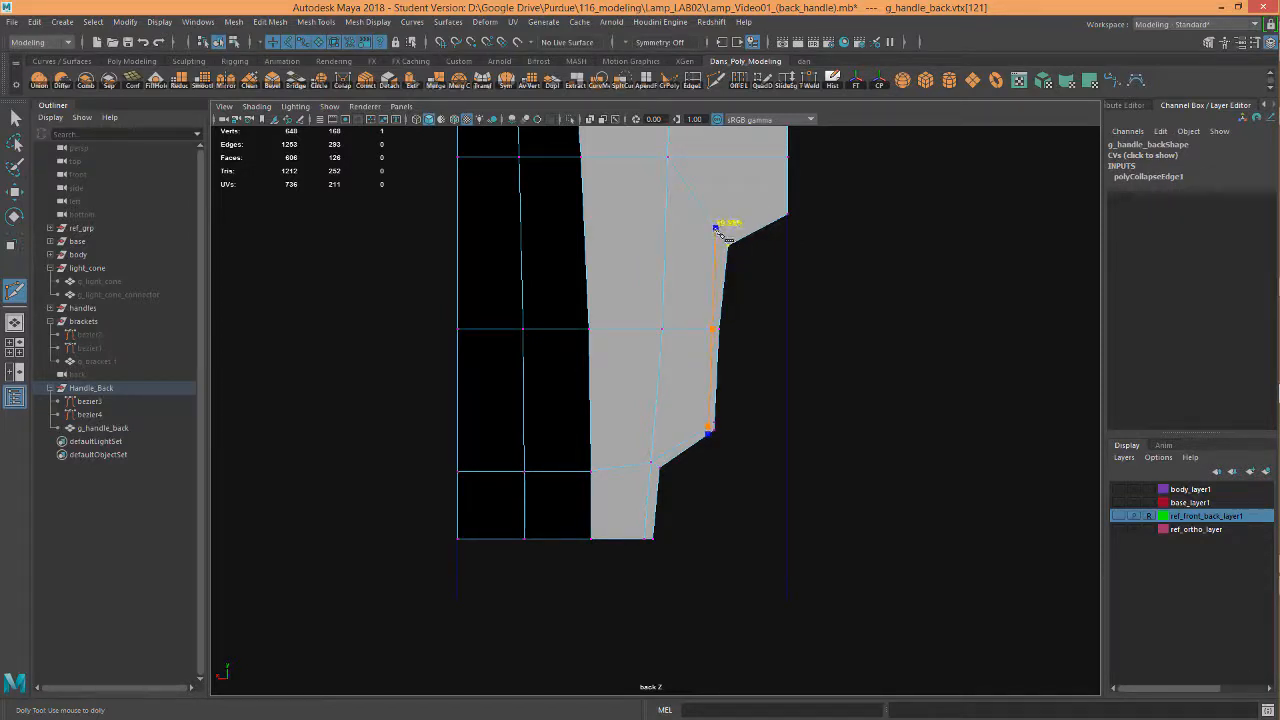
click(716, 228)
click(792, 206)
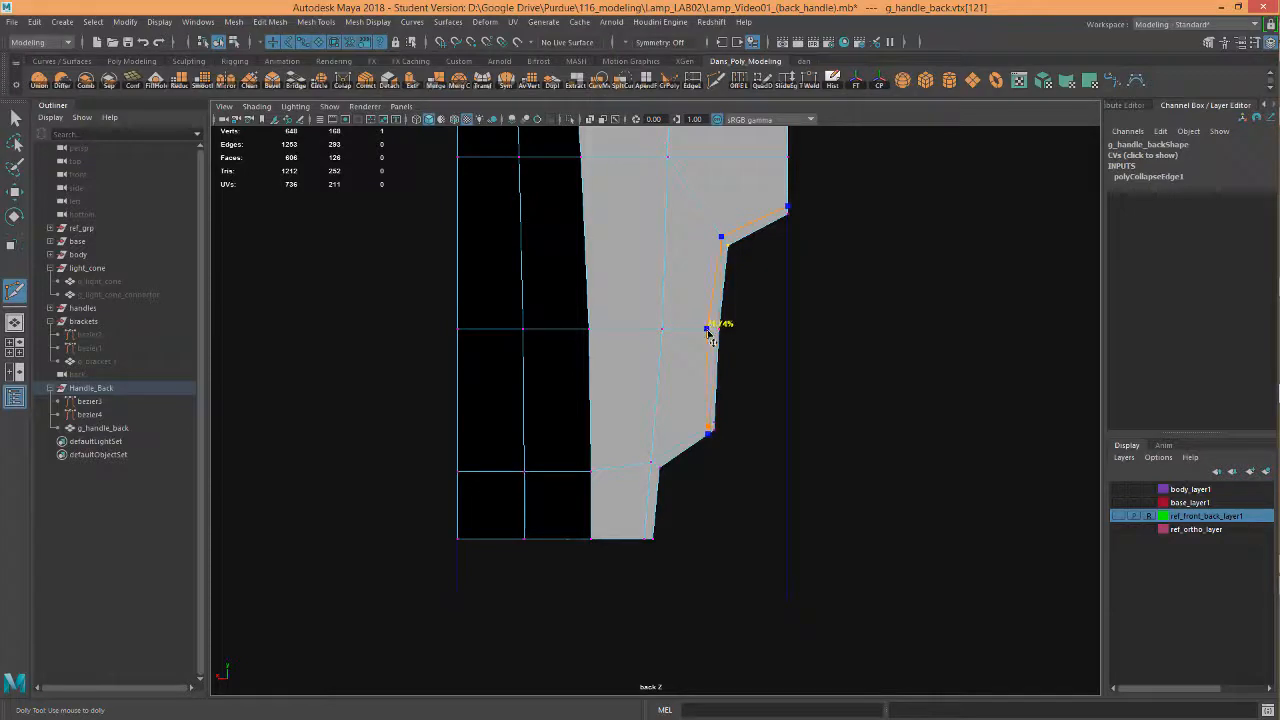
scroll(755, 297, up, 2)
Step: Nudge the new inner vertices beside the stepped border so the inner edge line follows the outline more closely
key(w)
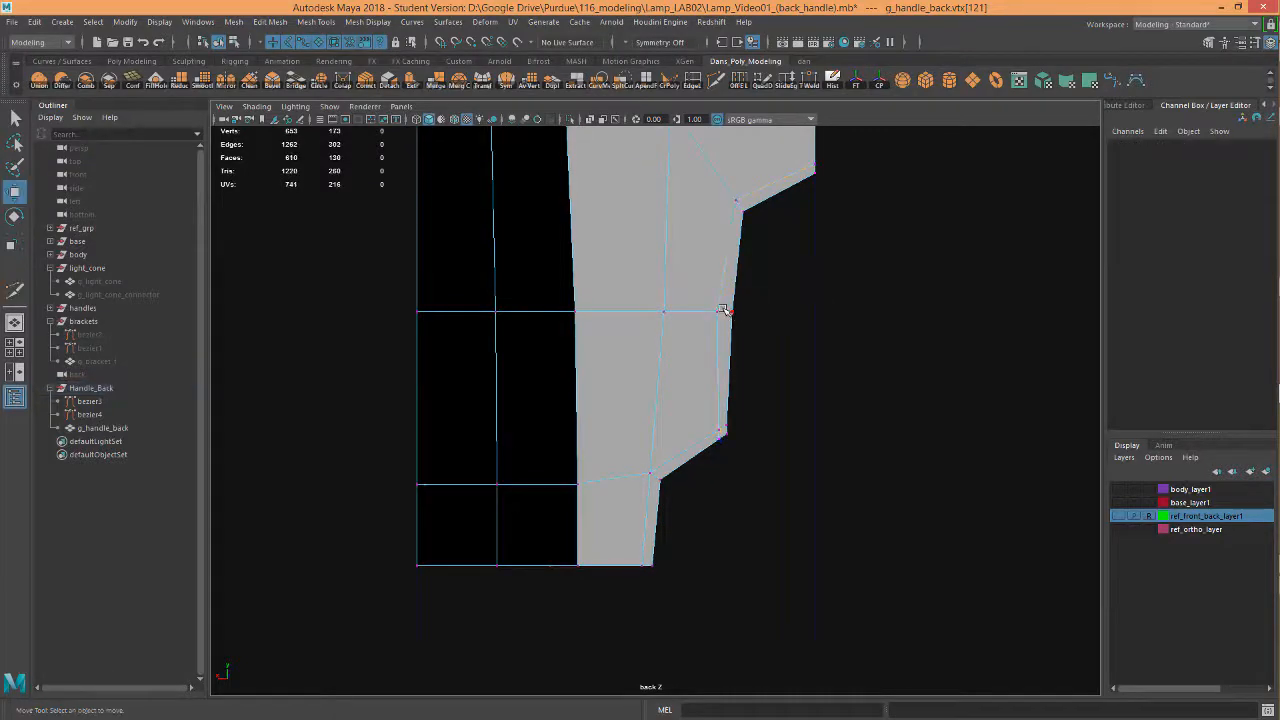
click(716, 313)
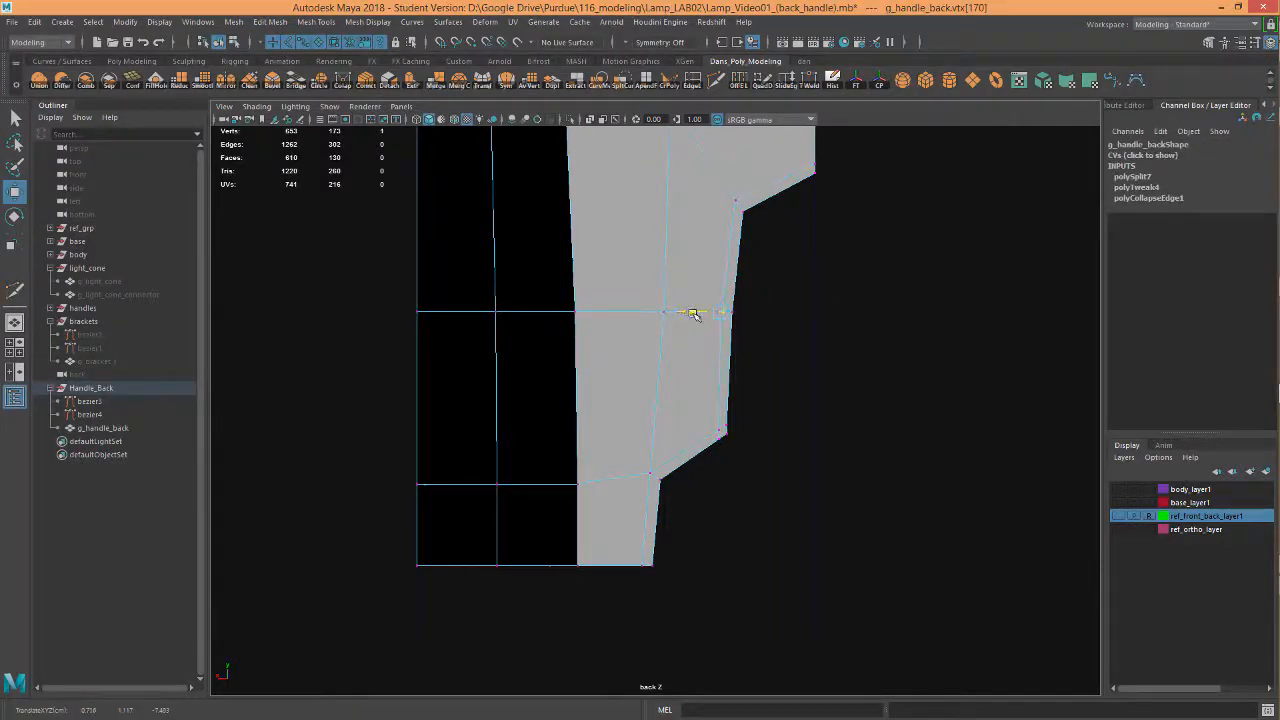
click(735, 200)
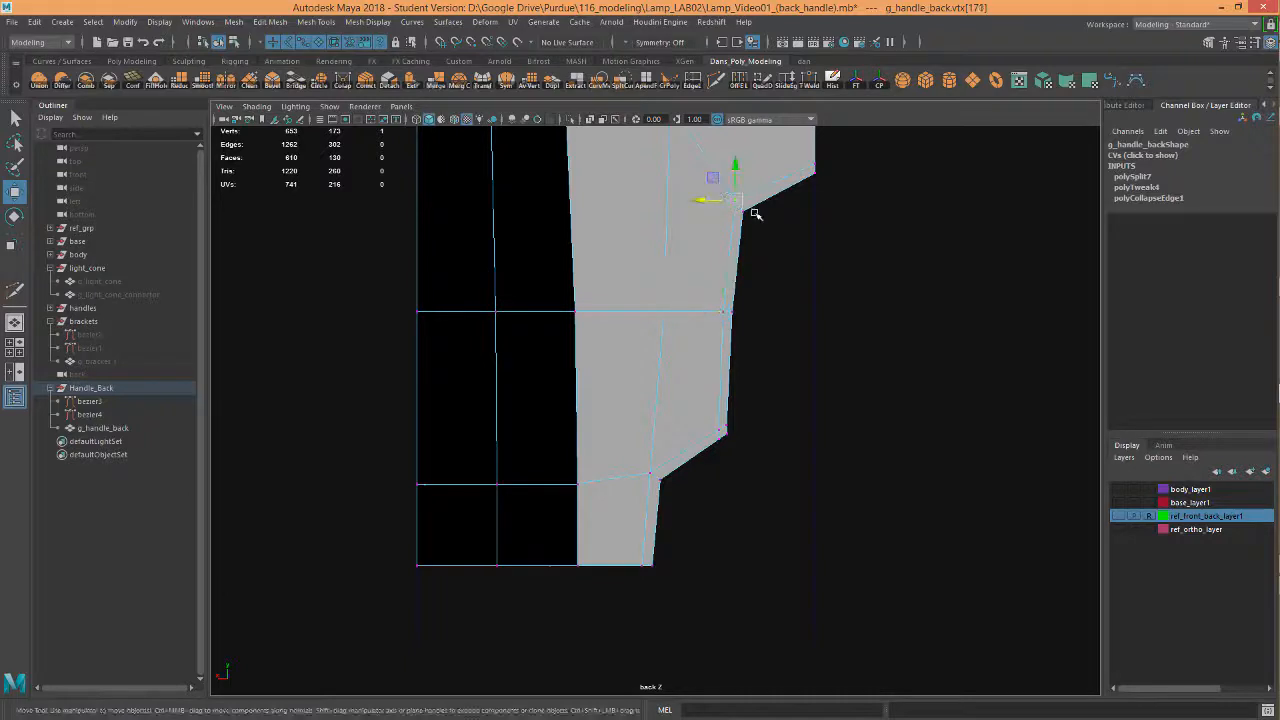
drag(718, 175, 706, 184)
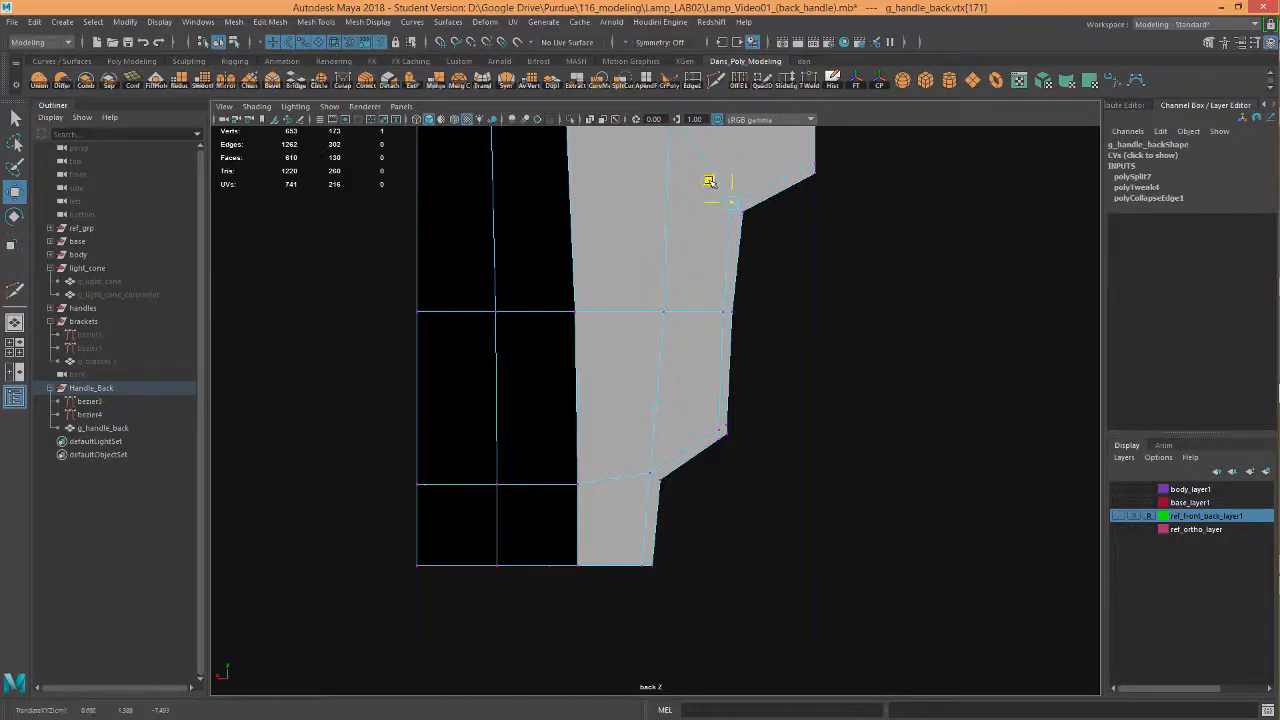
click(815, 165)
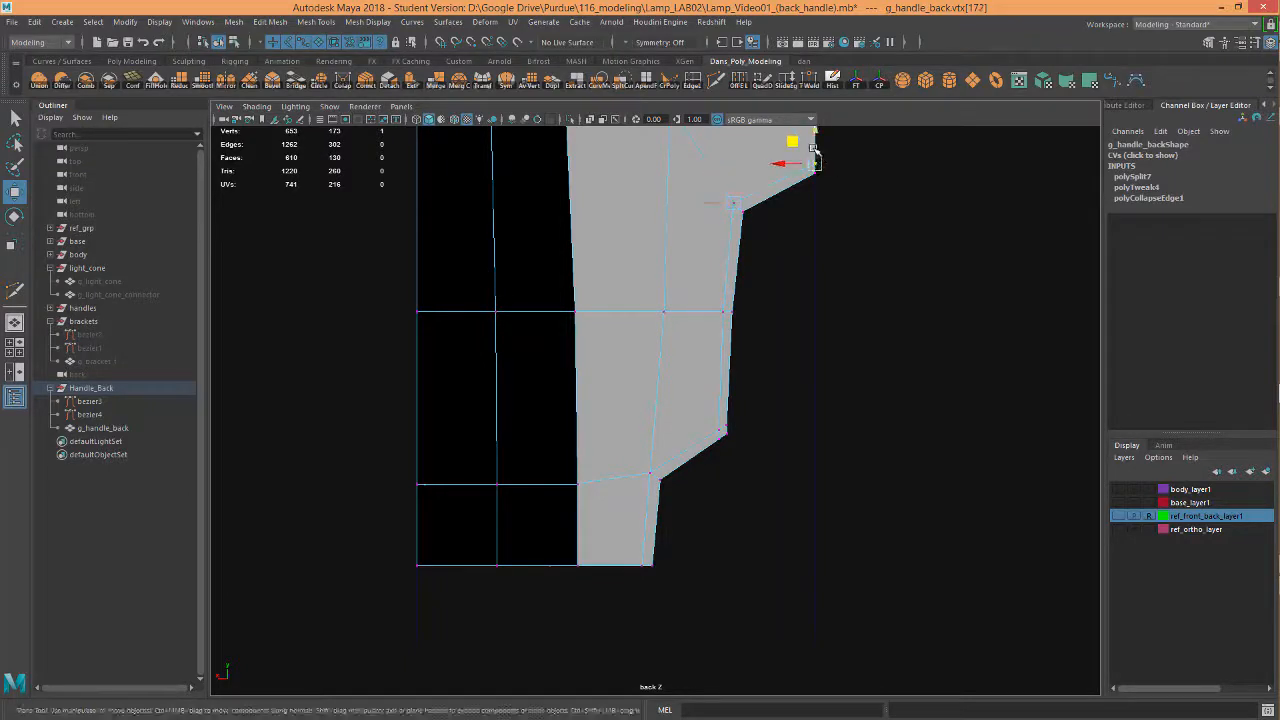
Step: Preview the handle mesh smoothed and inspect its stepped outline and rounded plate from the back and perspective views
alt+middle_drag(800, 303, 785, 320)
mouse_move(786, 320)
alt+right_down()
mouse_move(774, 317)
mouse_move(797, 323)
alt+right_up()
key(3)
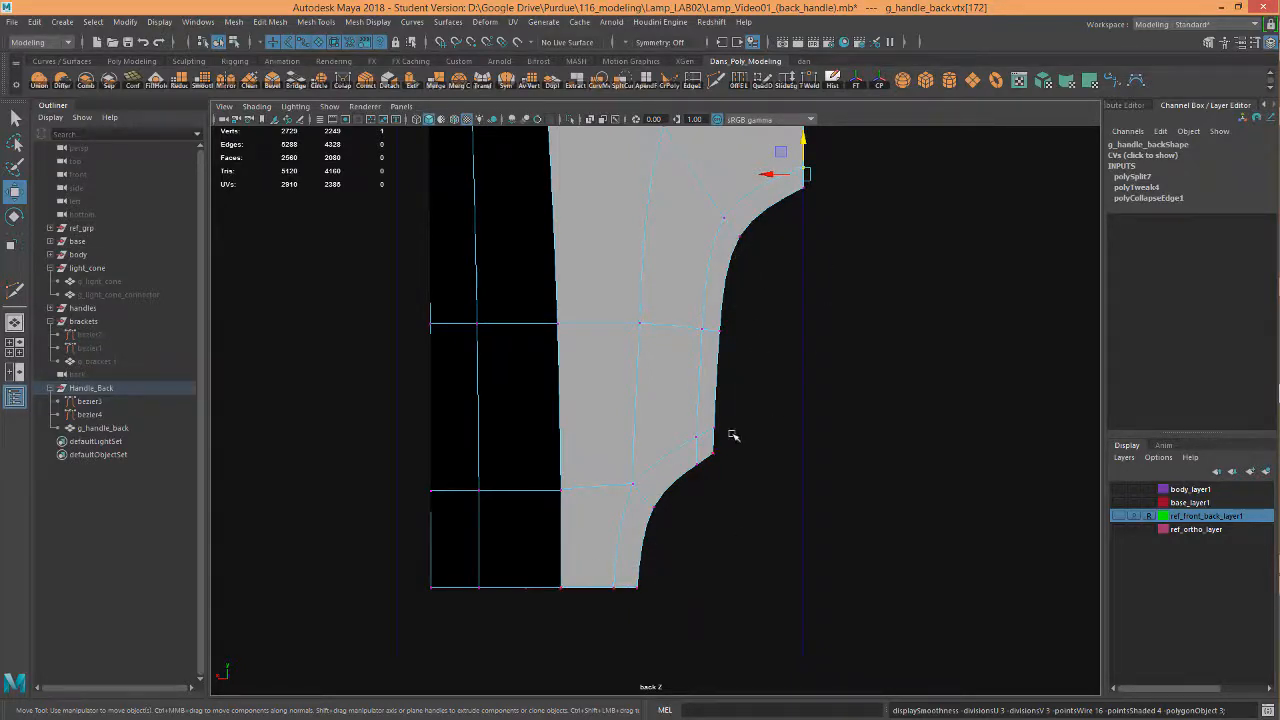
alt+right_drag(733, 436, 810, 427)
key(space)
drag(809, 423, 750, 422)
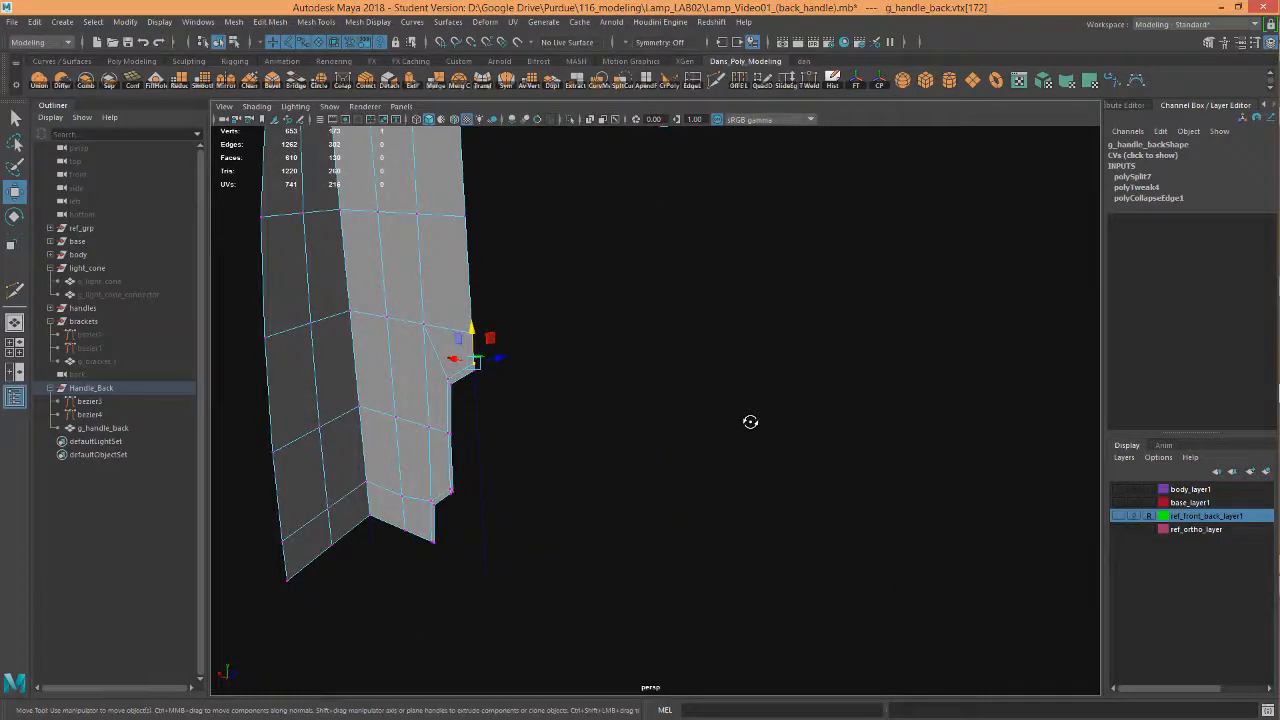
key(3)
alt+drag(520, 468, 735, 345)
alt+drag(640, 361, 705, 354)
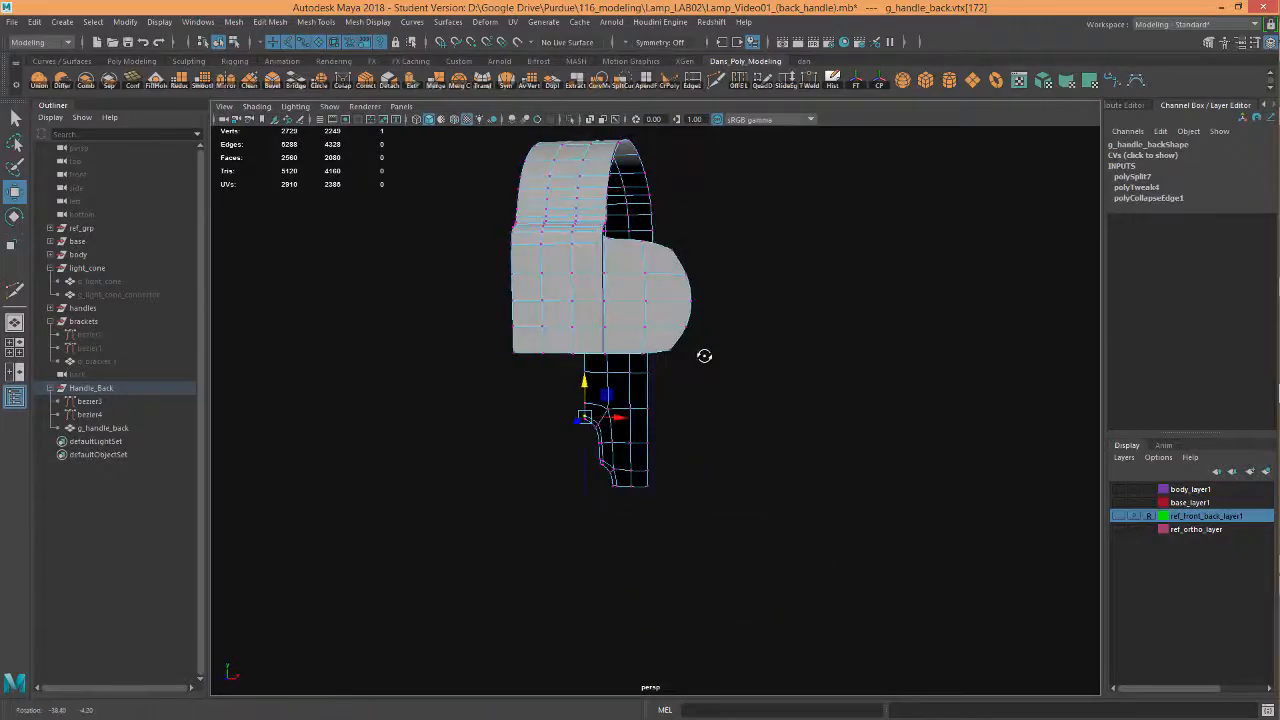
alt+right_drag(705, 354, 951, 314)
alt+drag(757, 346, 809, 326)
key(1)
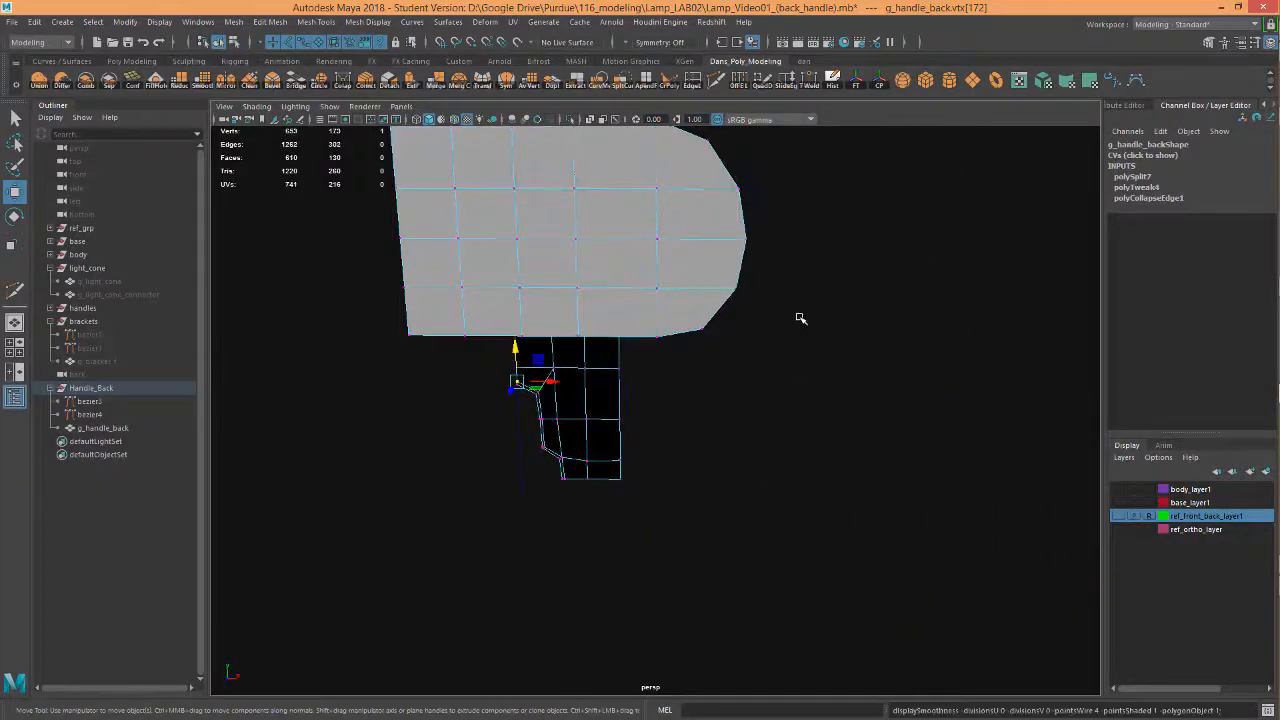
alt+drag(688, 335, 797, 322)
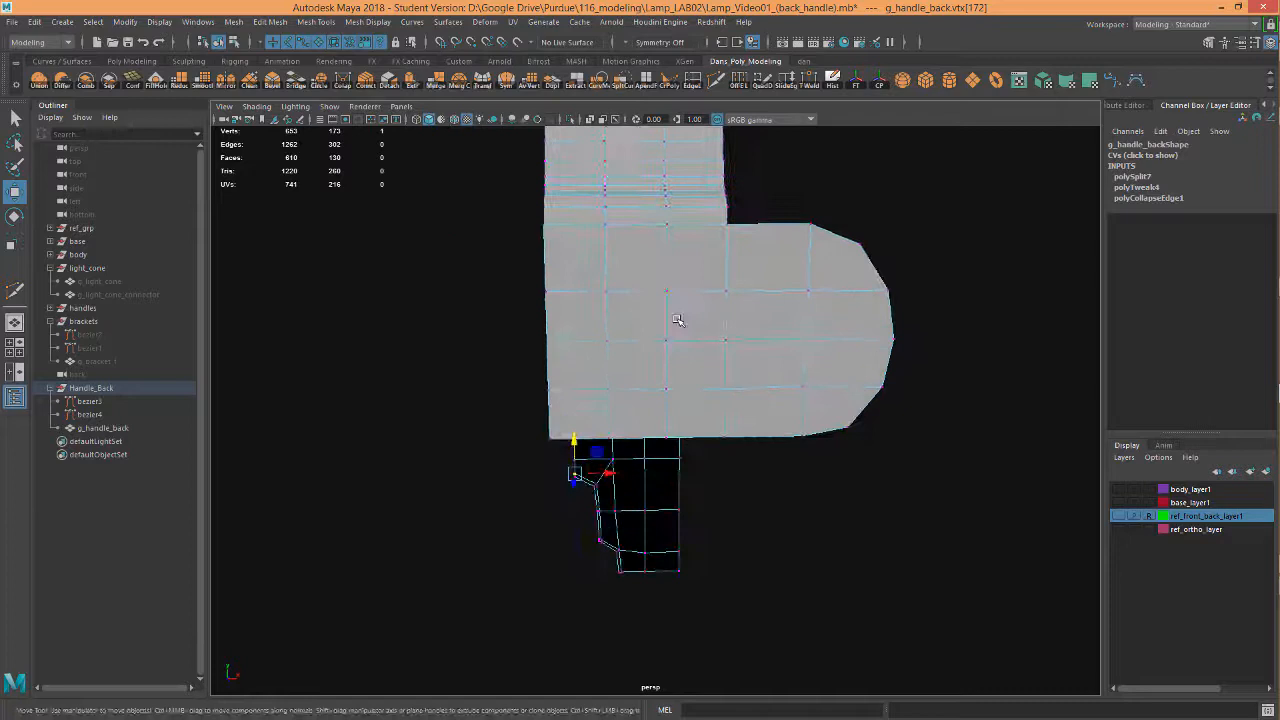
Step: Select all faces of the flat plate with the rounded end and extrude them
right_click(794, 326)
right_drag(794, 326, 806, 352)
alt+right_drag(897, 403, 932, 387)
alt+drag(932, 387, 706, 276)
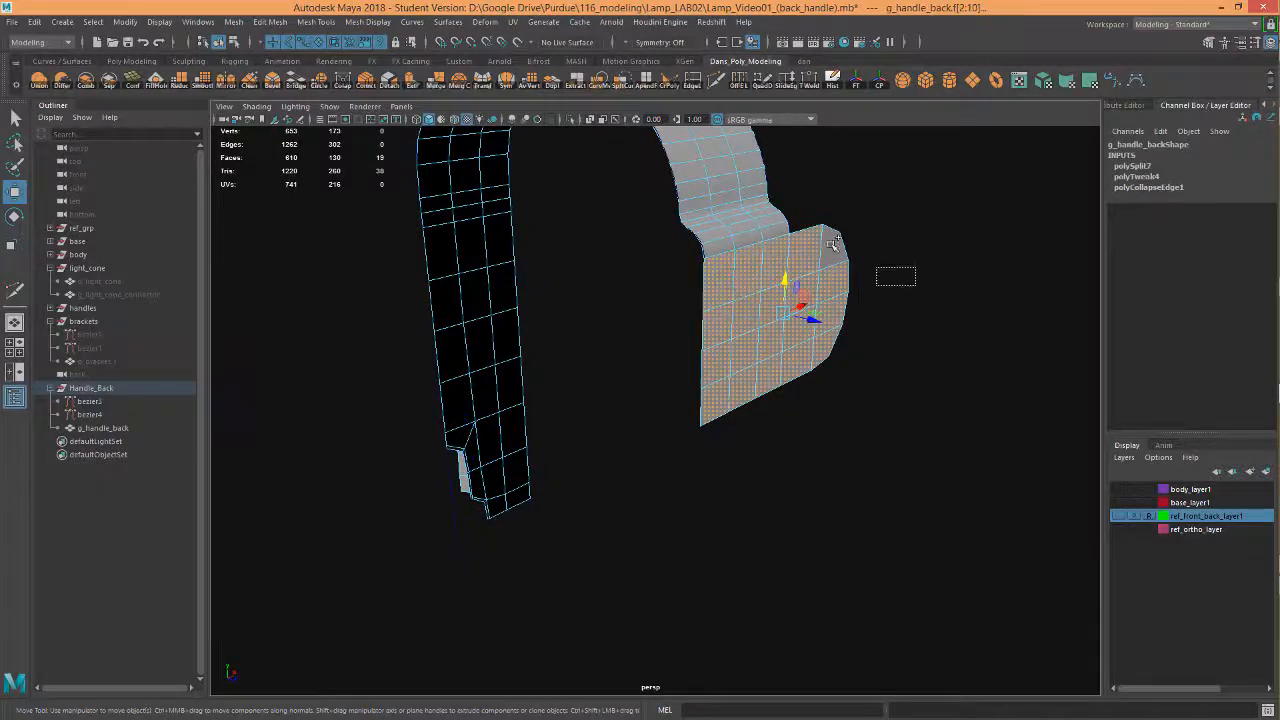
shift+drag(832, 244, 826, 238)
alt+drag(869, 289, 857, 331)
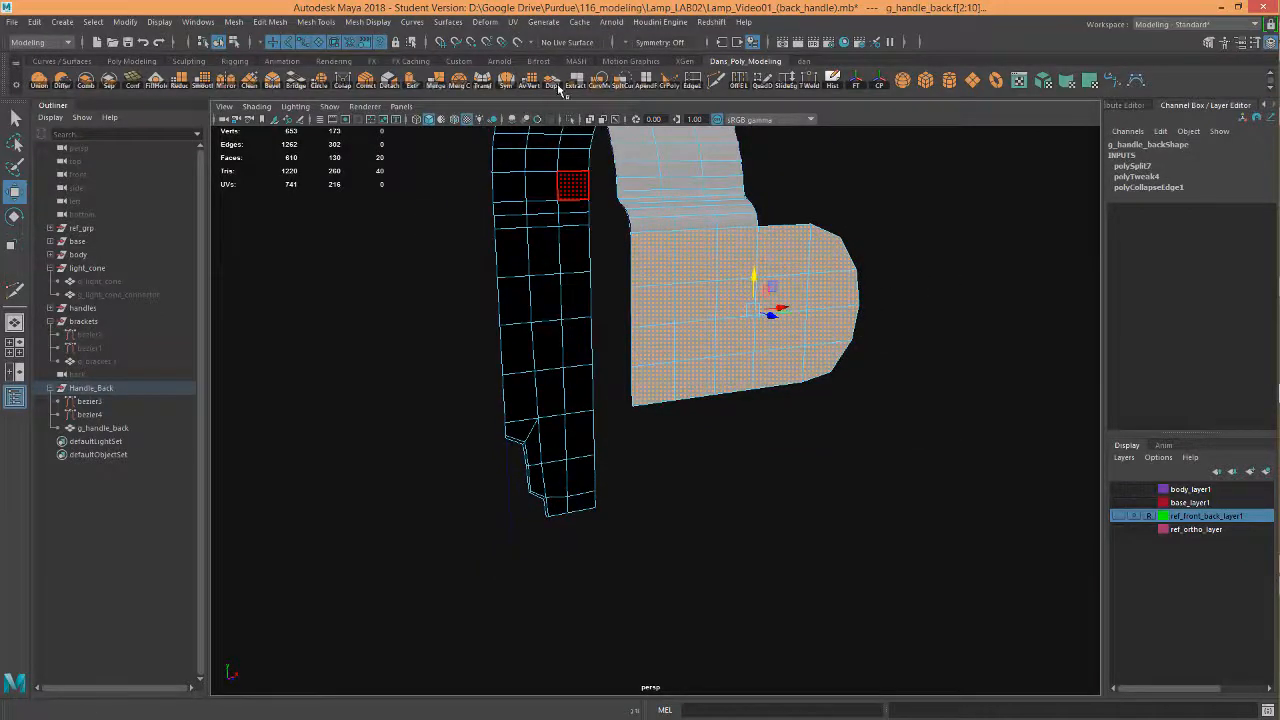
click(415, 85)
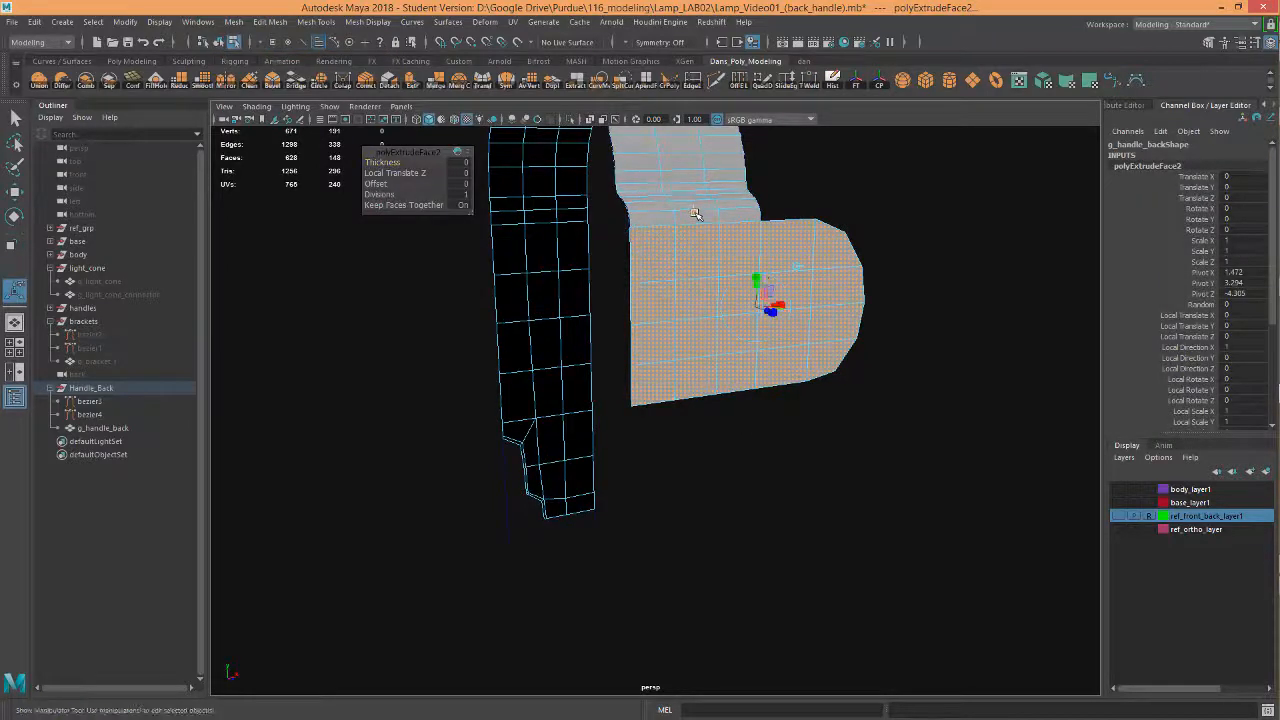
Step: Scale the extruded faces uniformly to 0.917 to inset them from the plate's outline
scroll(900, 360, up, 5)
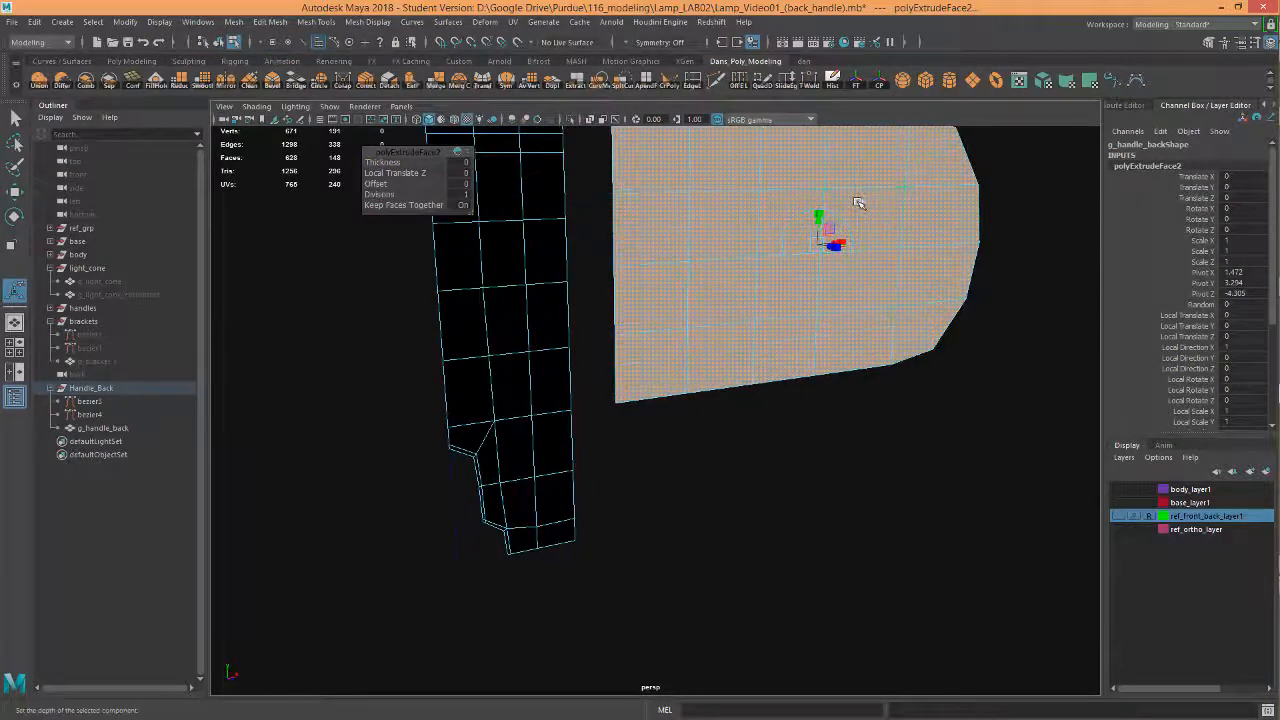
click(820, 213)
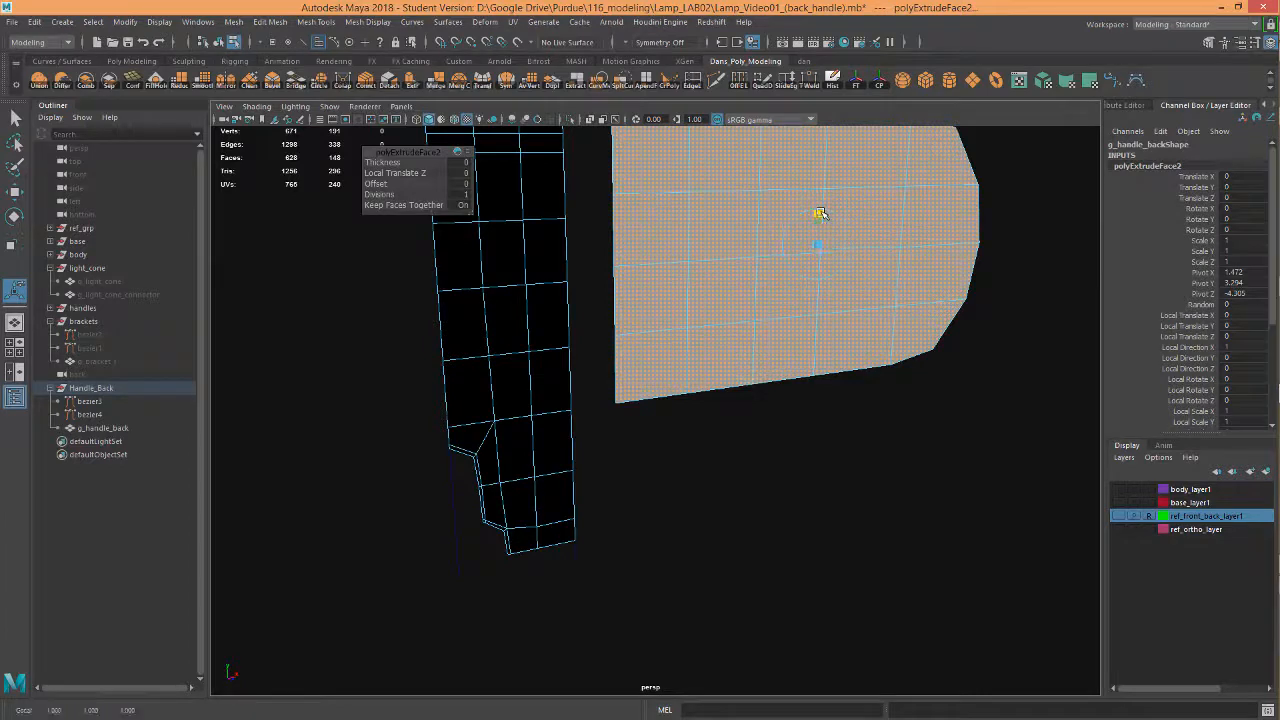
alt+middle_drag(852, 398, 814, 409)
alt+right_drag(814, 409, 987, 402)
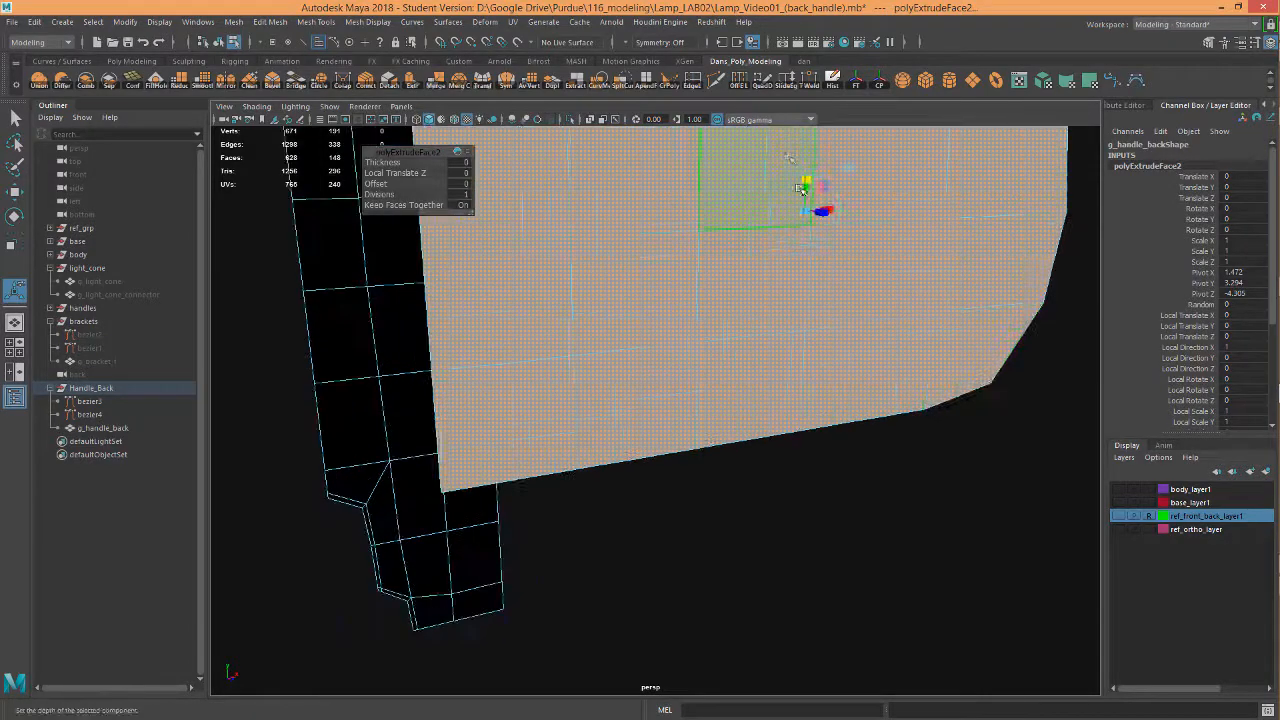
drag(812, 212, 803, 212)
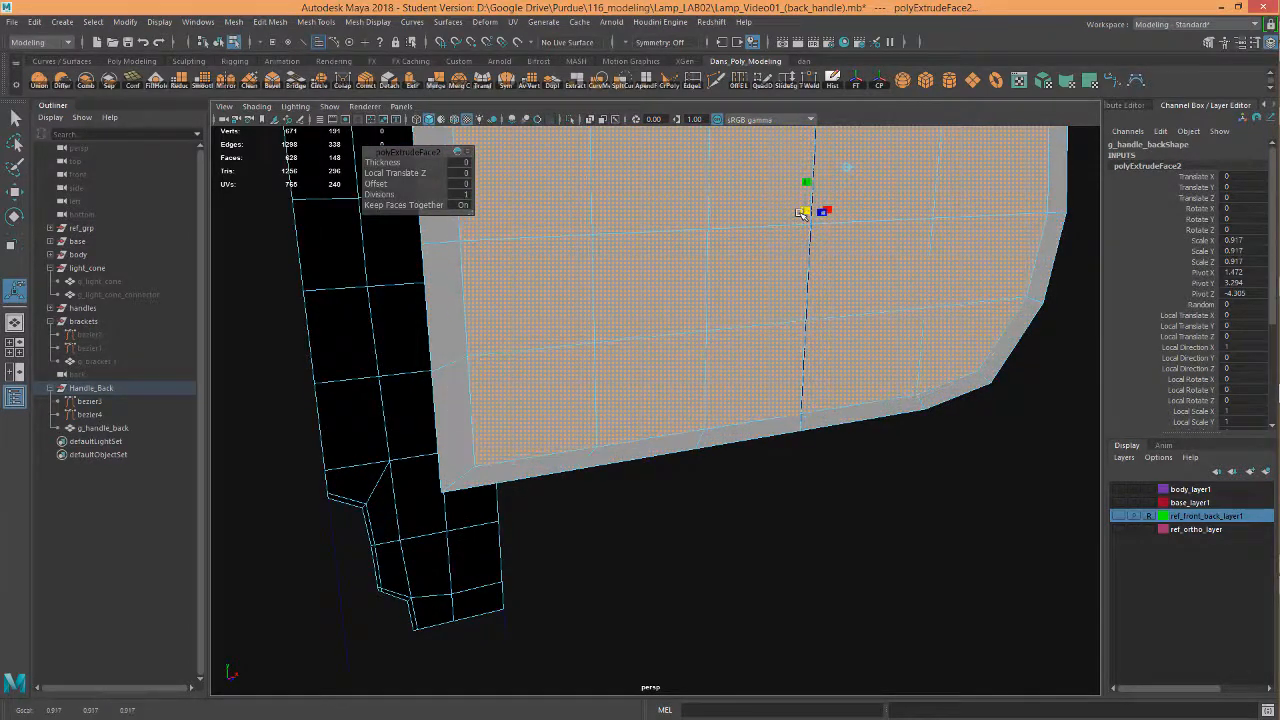
alt+middle_drag(828, 491, 864, 508)
alt+right_drag(864, 508, 649, 480)
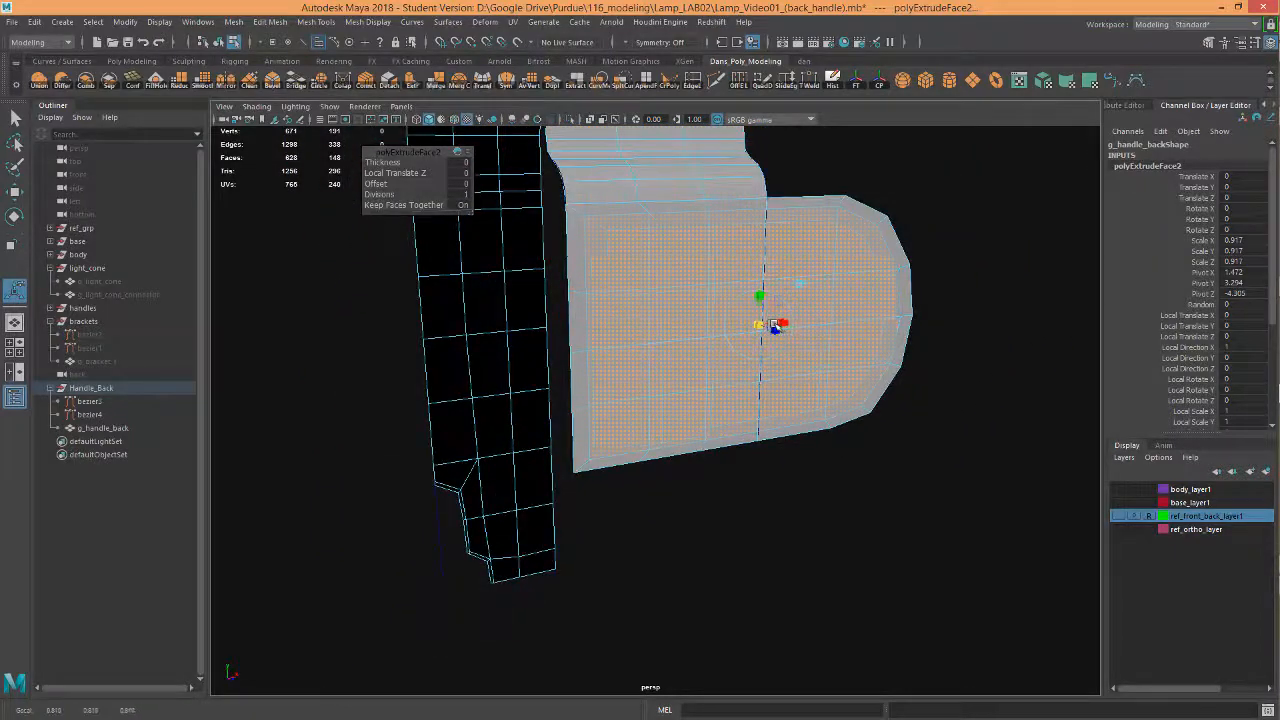
key(ctrl+z)
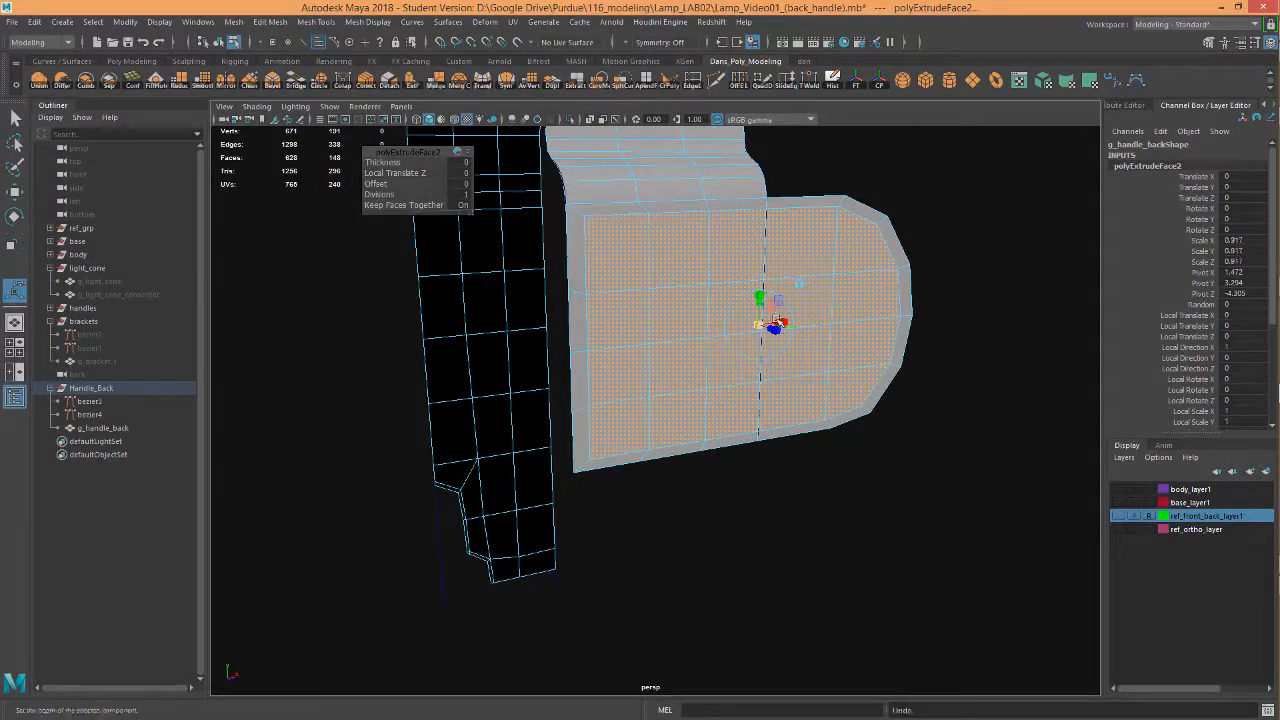
drag(776, 320, 762, 326)
key(ctrl+z)
Step: Move the inset faces slightly along X, by about 0.01, to even out the surrounding face strip
alt+drag(939, 402, 897, 400)
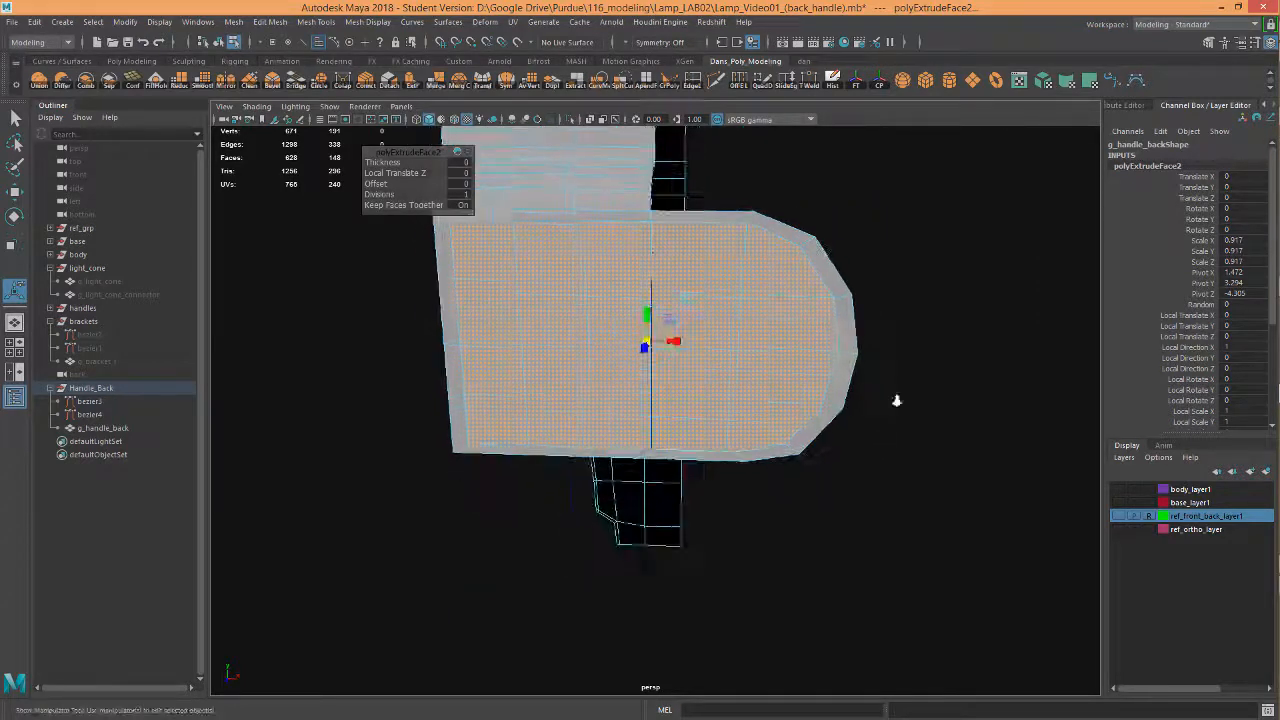
scroll(581, 306, up, 3)
mouse_move(658, 295)
mouse_down()
mouse_move(647, 298)
mouse_move(664, 299)
mouse_up()
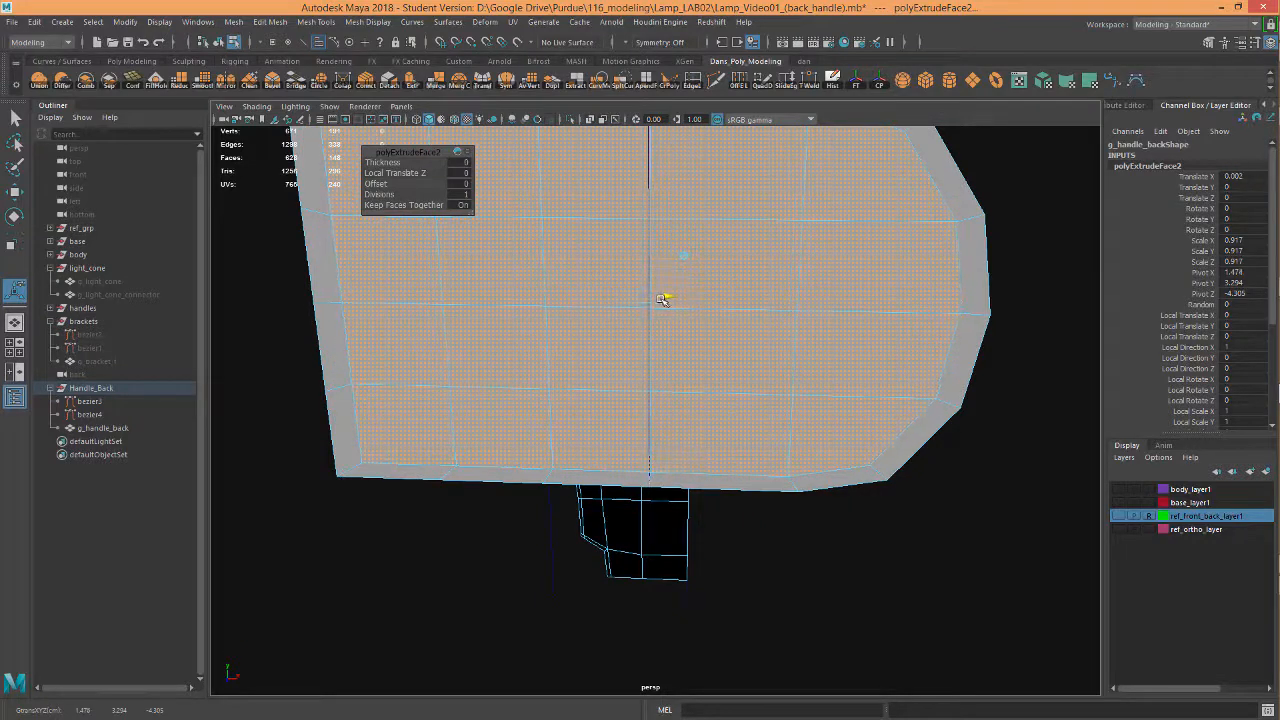
alt+right_drag(780, 486, 820, 523)
alt+drag(820, 523, 827, 511)
alt+middle_drag(776, 490, 866, 523)
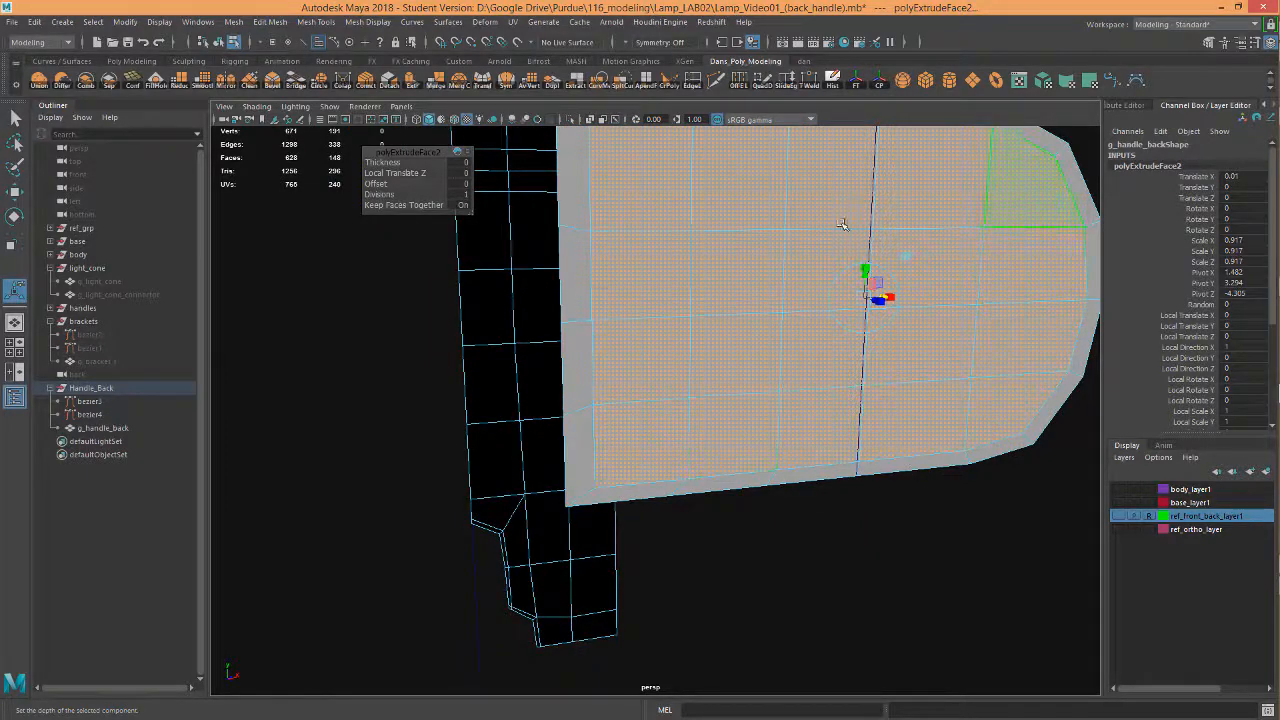
Step: Delete the four narrow strip faces along the plate's straight side, opposite the rounded end
click(585, 465)
shift+click(582, 365)
shift+click(582, 264)
shift+click(584, 218)
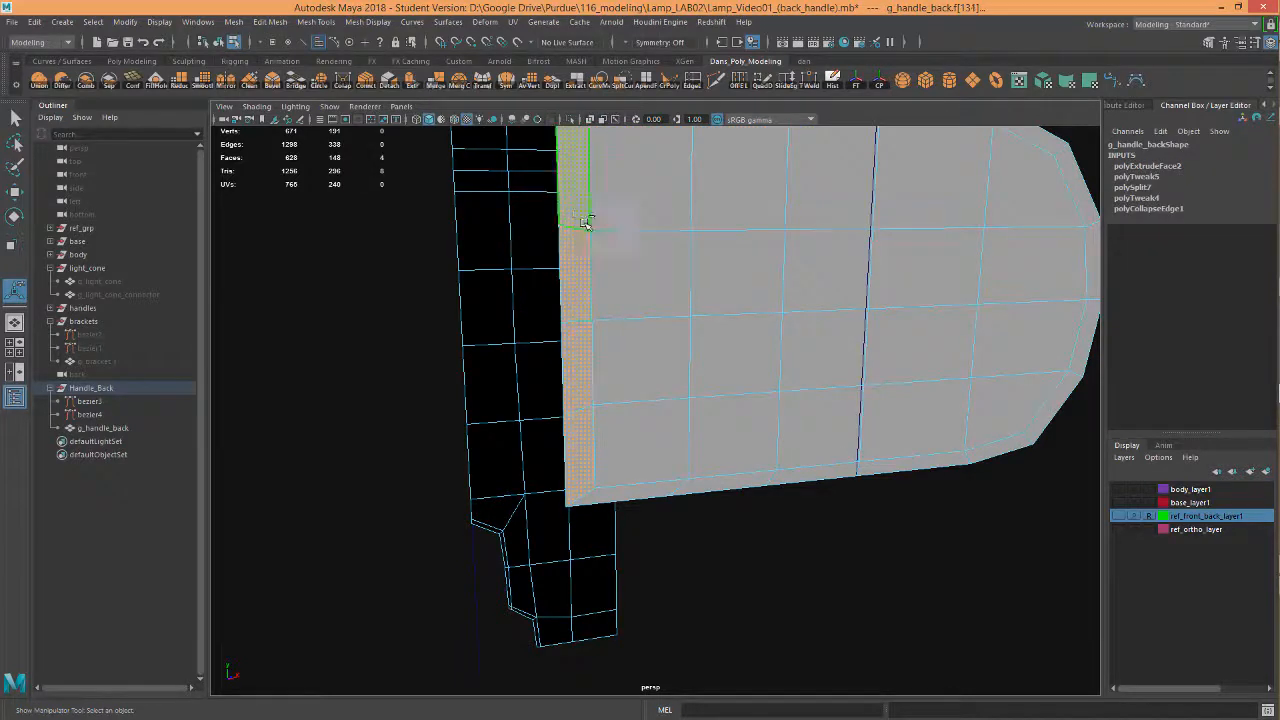
alt+middle_drag(588, 362, 588, 385)
key(Delete)
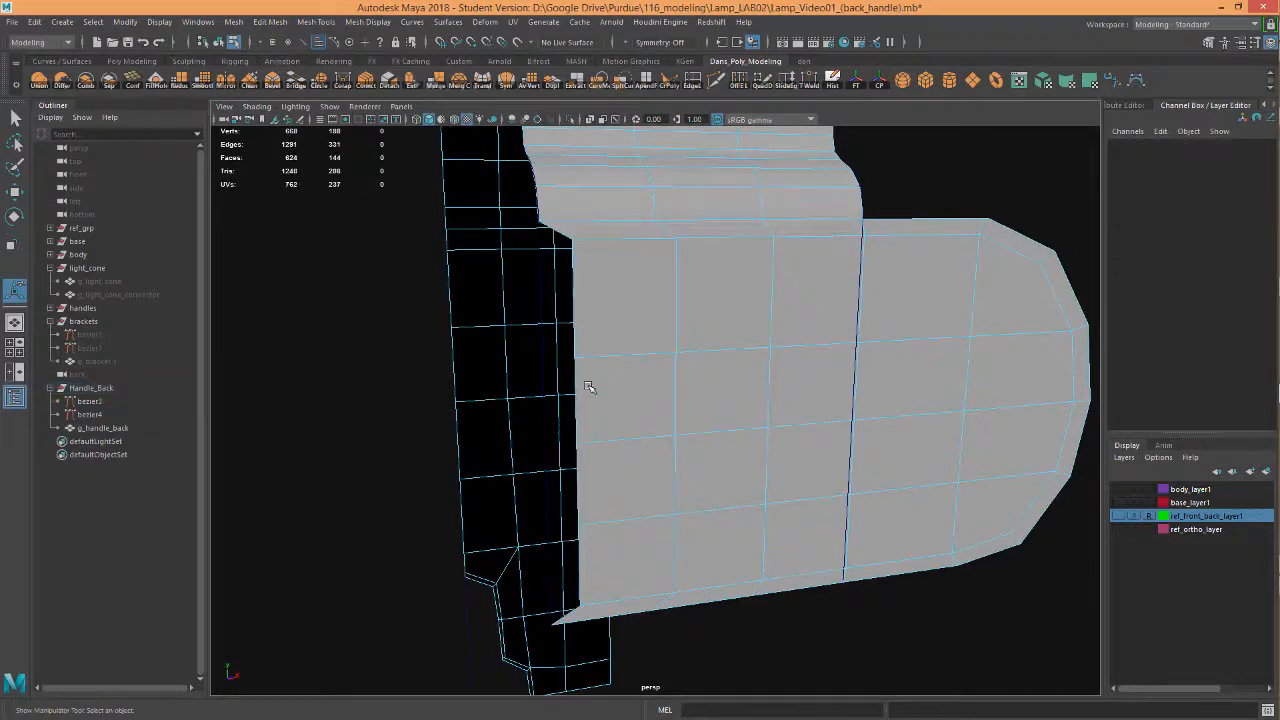
Step: Select the open border edges along the plate's straight side and move them outward, snapped to the plate's outer corner
right_drag(586, 322, 590, 285)
click(575, 276)
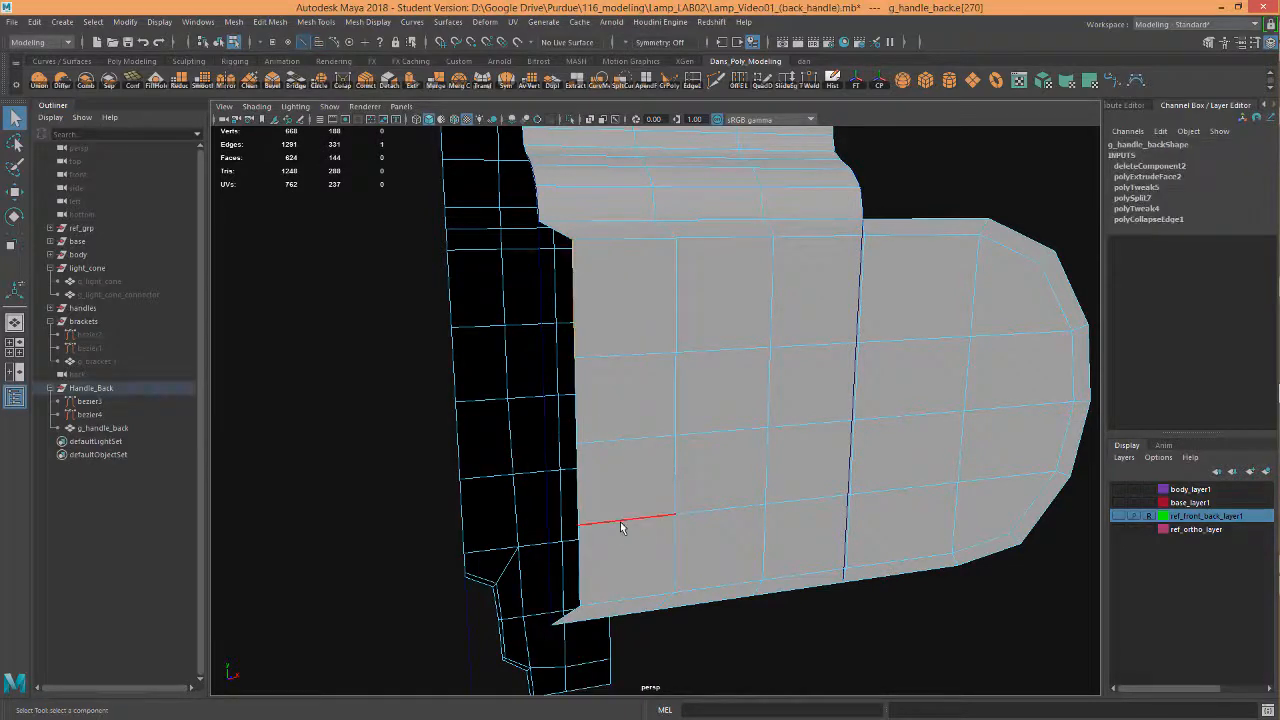
shift+double_click(582, 563)
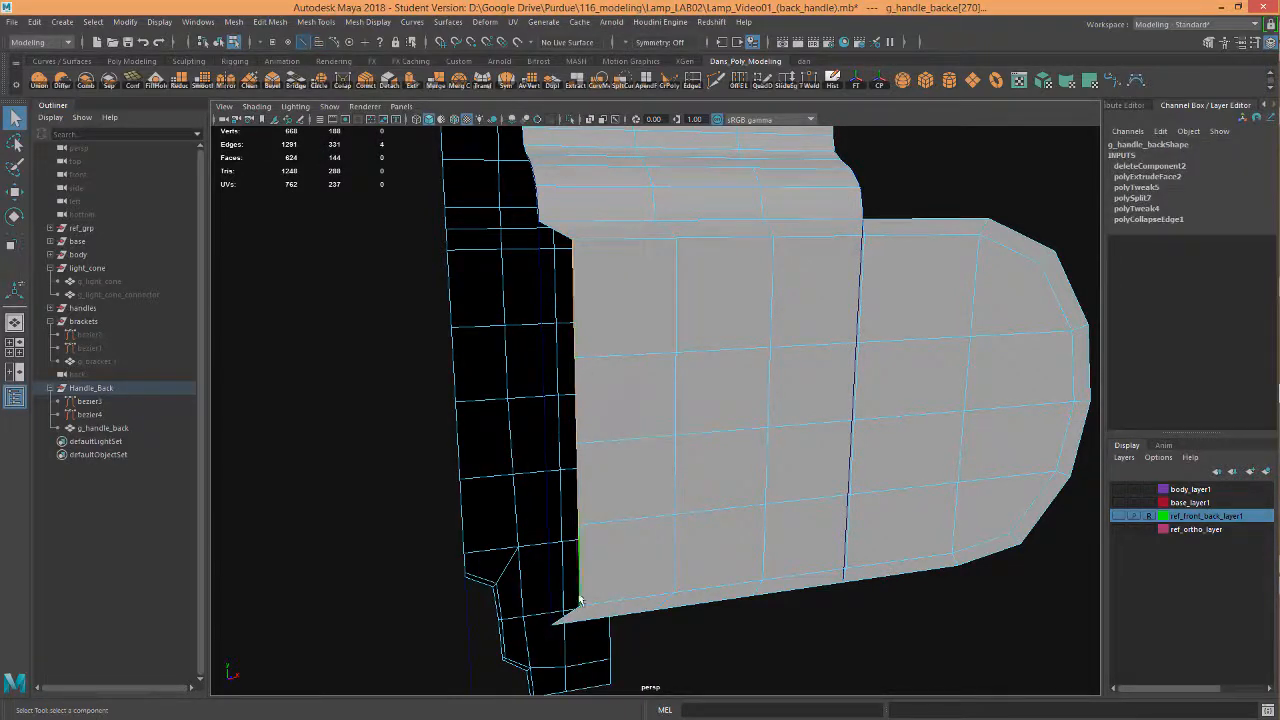
alt+middle_drag(623, 494, 649, 420)
key(w)
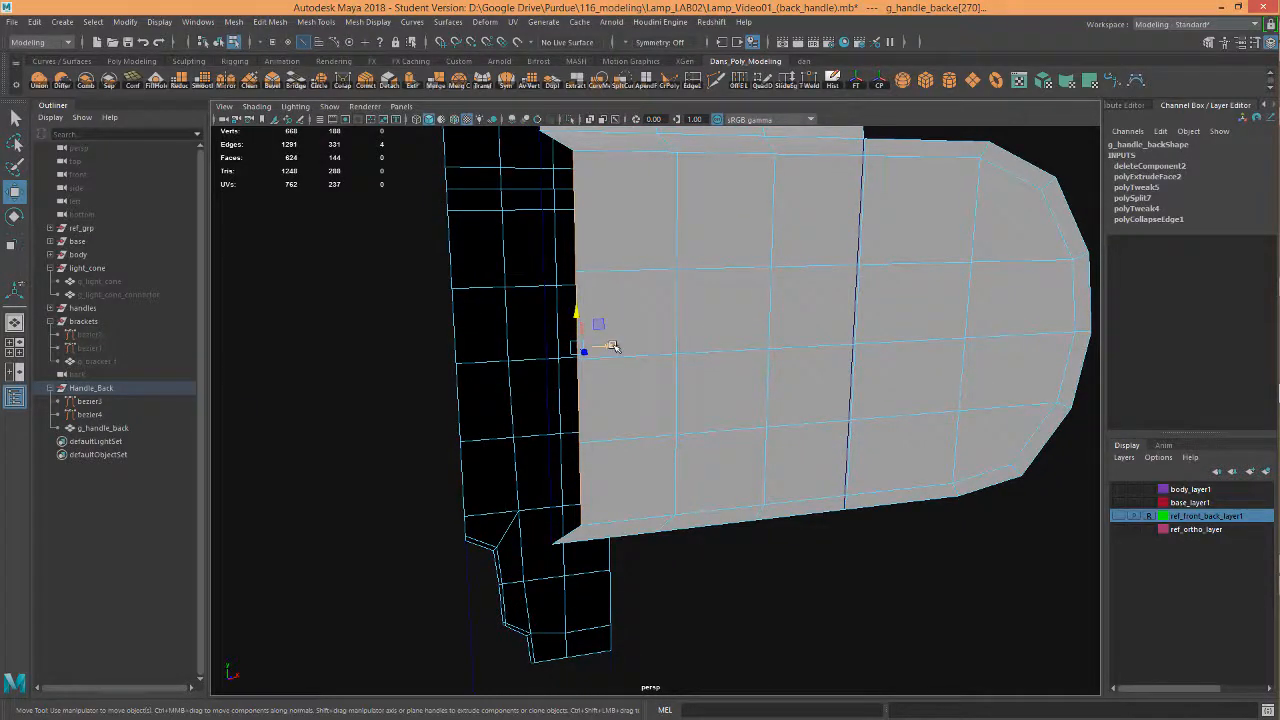
drag(613, 346, 552, 544)
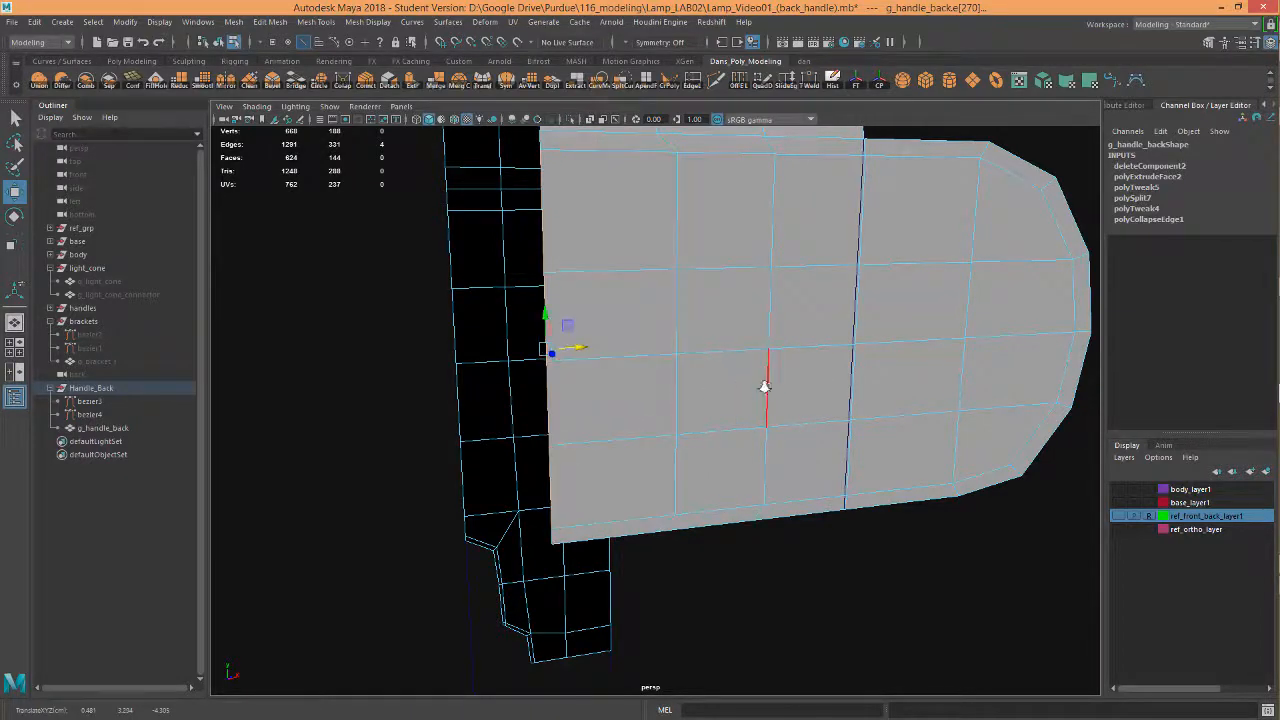
alt+drag(766, 380, 740, 445)
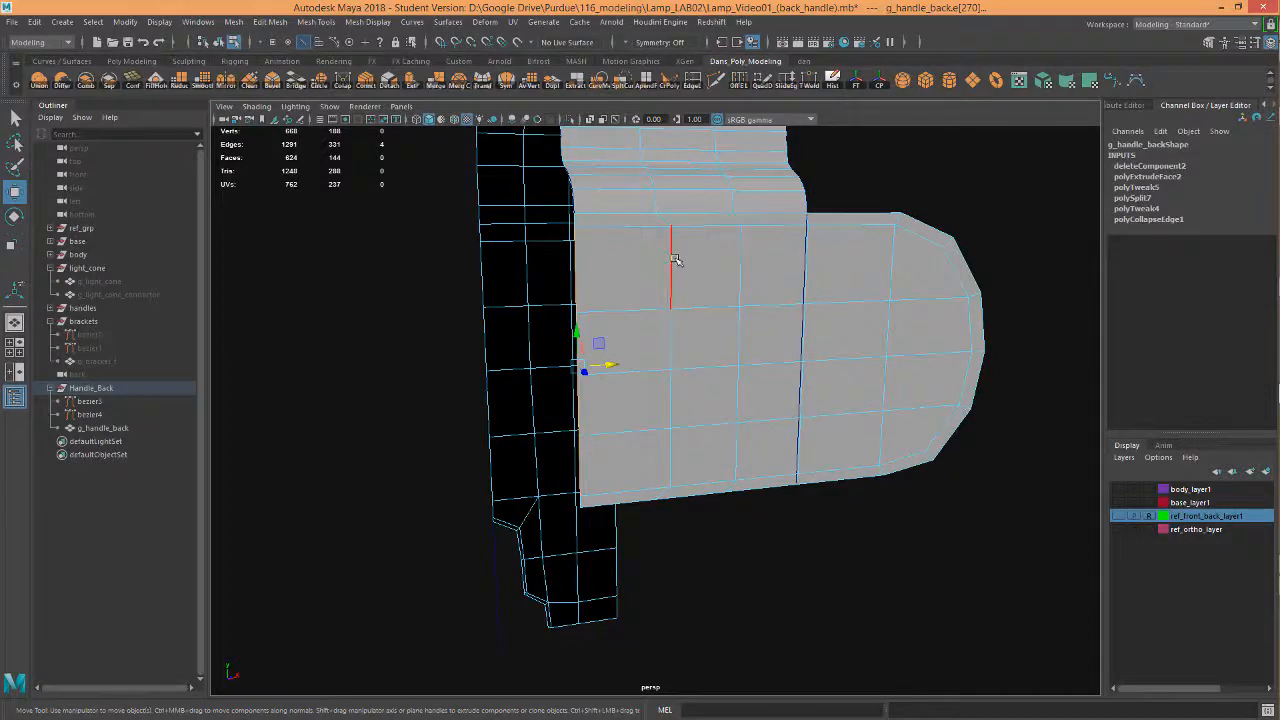
Step: Shift the plate's next two vertical edge lines sideways, snapping each in line with the matching edge line of the section above
click(675, 259)
double_click(670, 462)
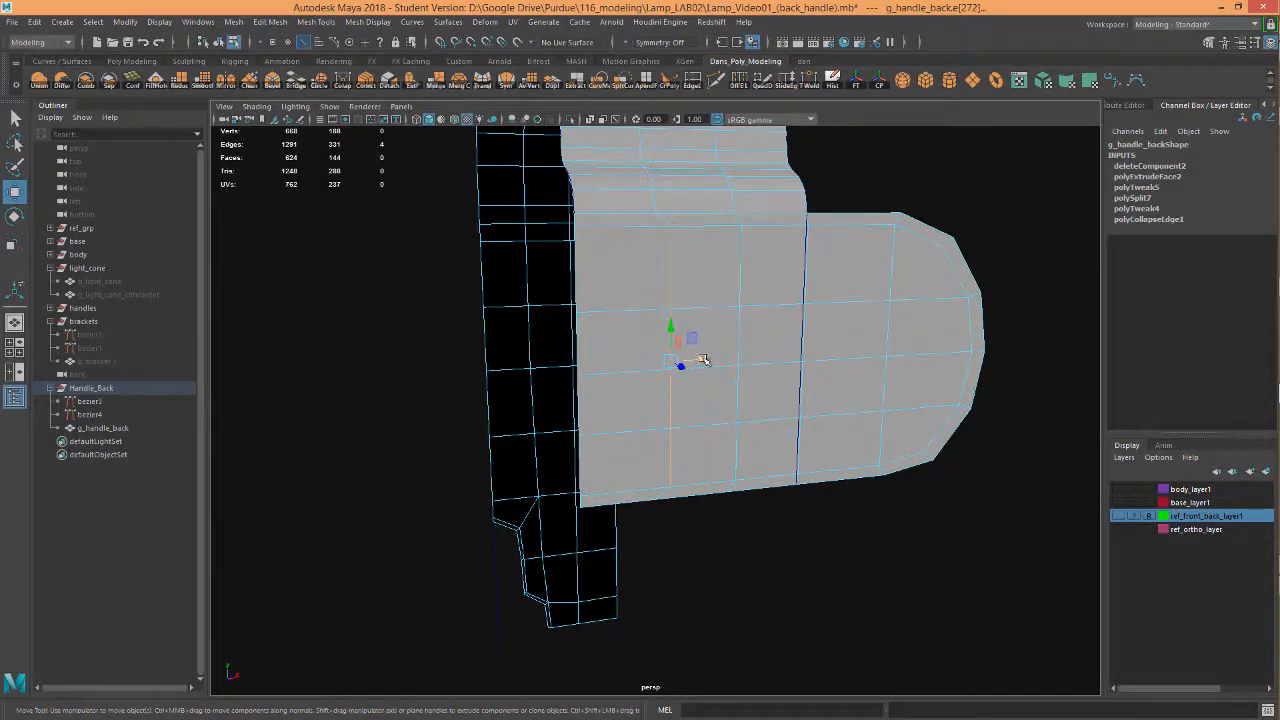
drag(706, 360, 790, 358)
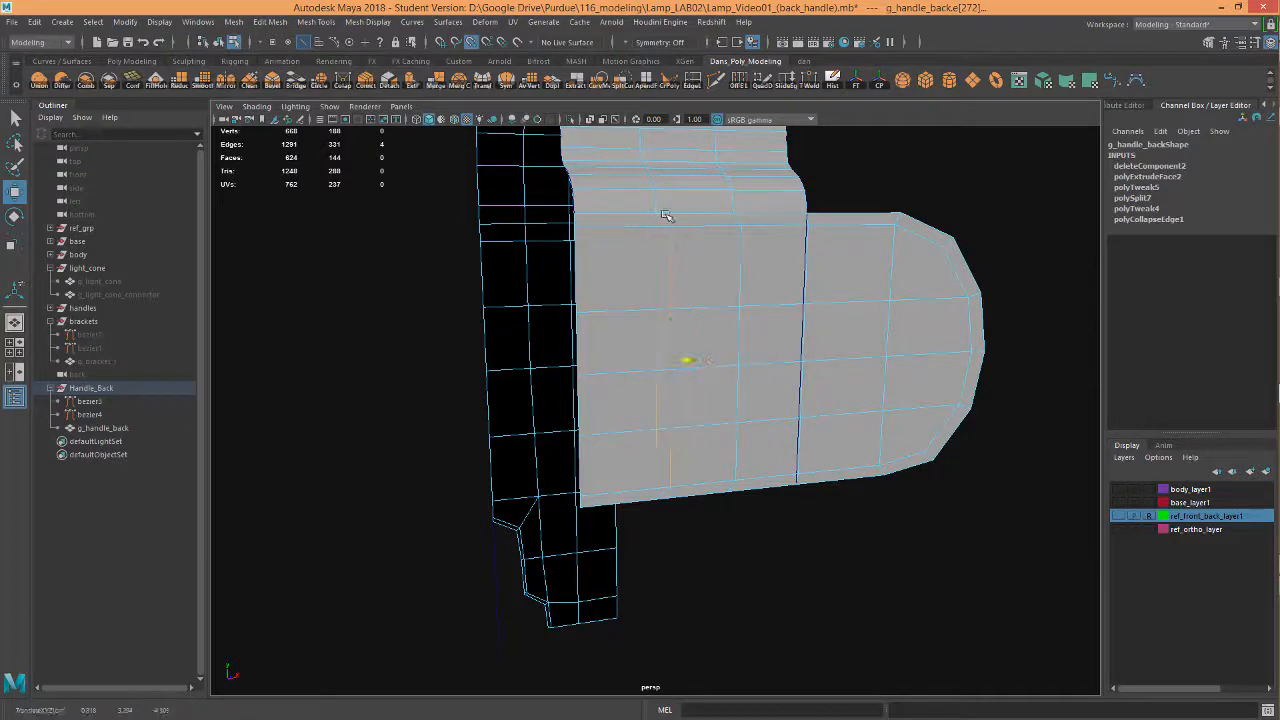
click(728, 268)
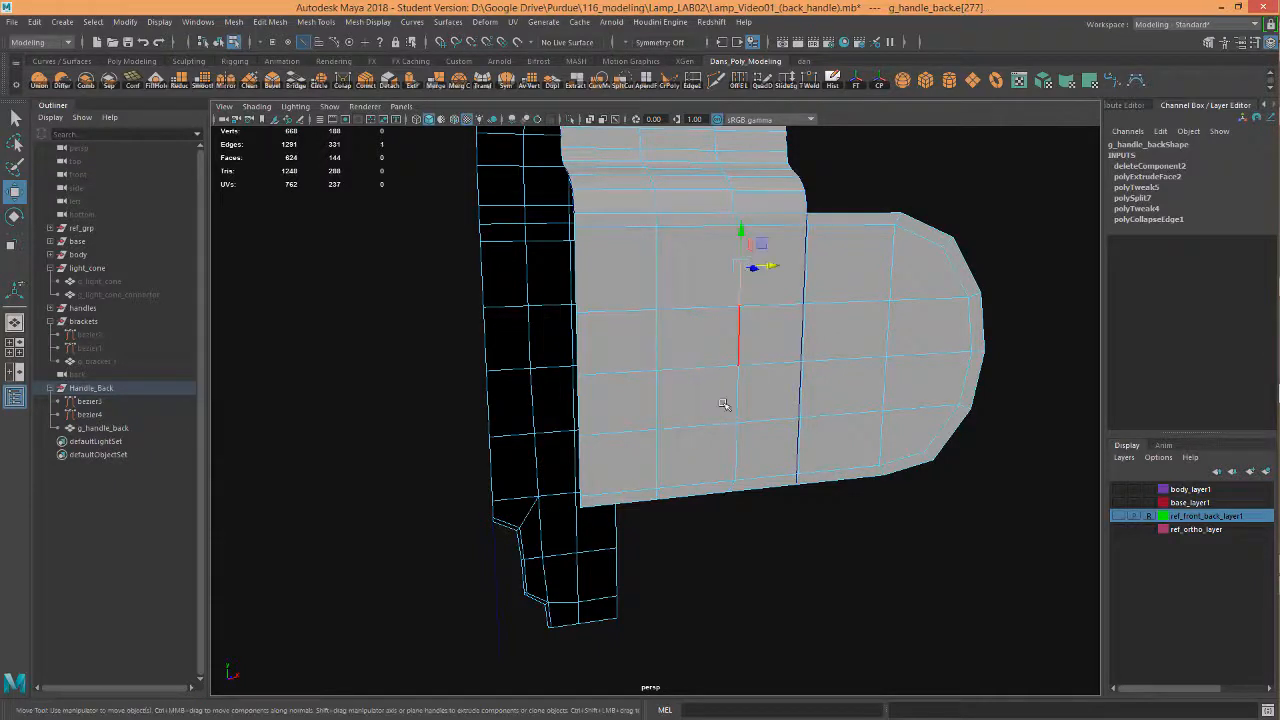
double_click(735, 455)
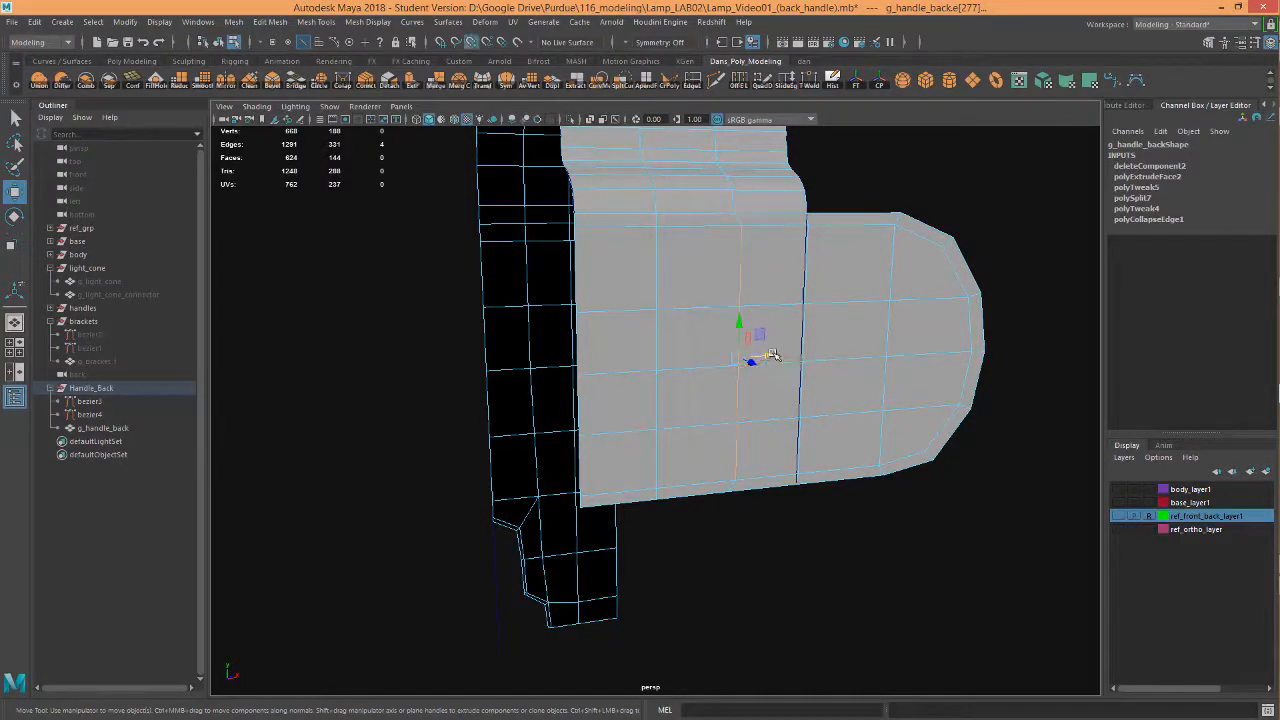
drag(772, 355, 747, 275)
alt+drag(778, 323, 686, 438)
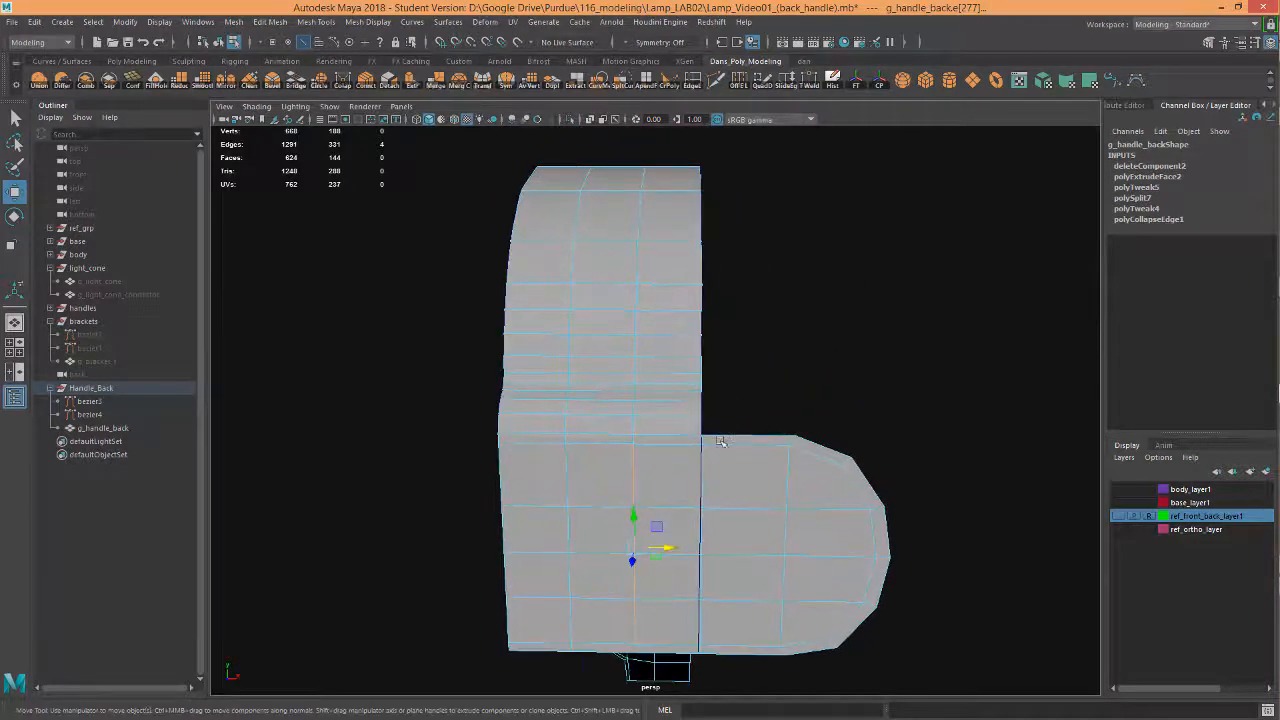
alt+drag(724, 510, 681, 421)
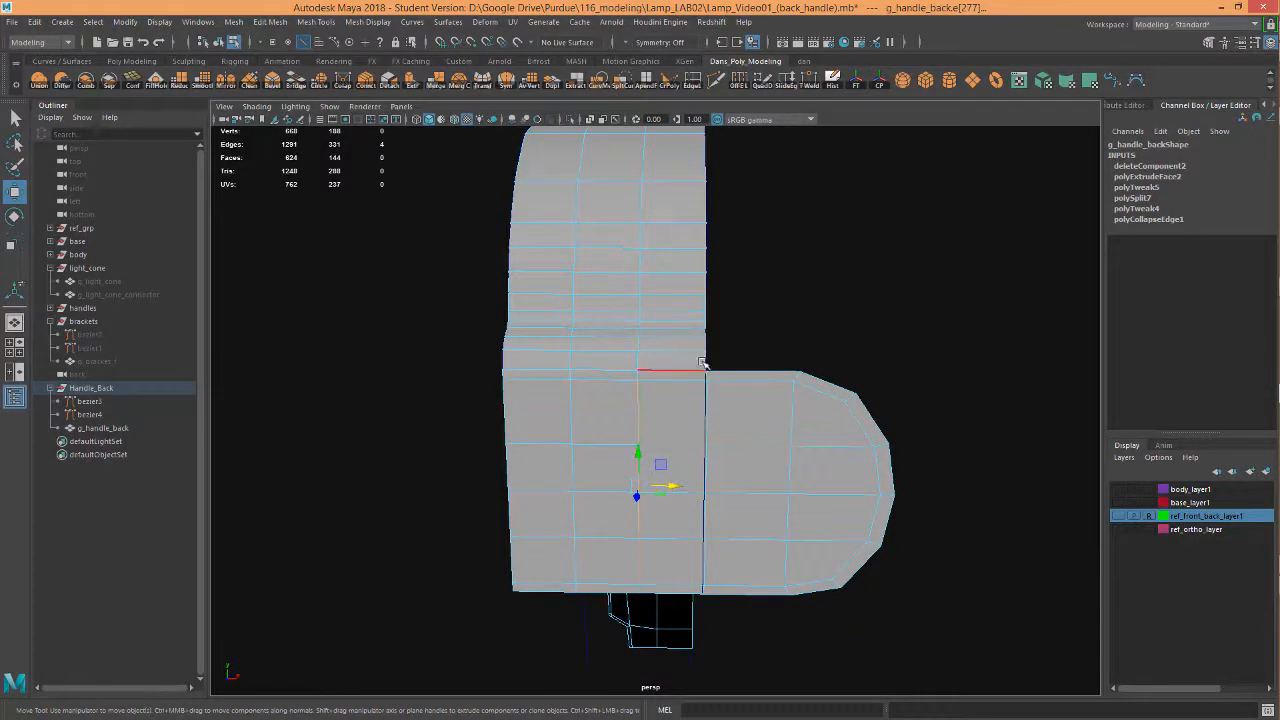
Step: Inspect the inner corner where the arm meets the rounded plate, and preview the mesh smoothed
alt+right_drag(730, 387, 891, 403)
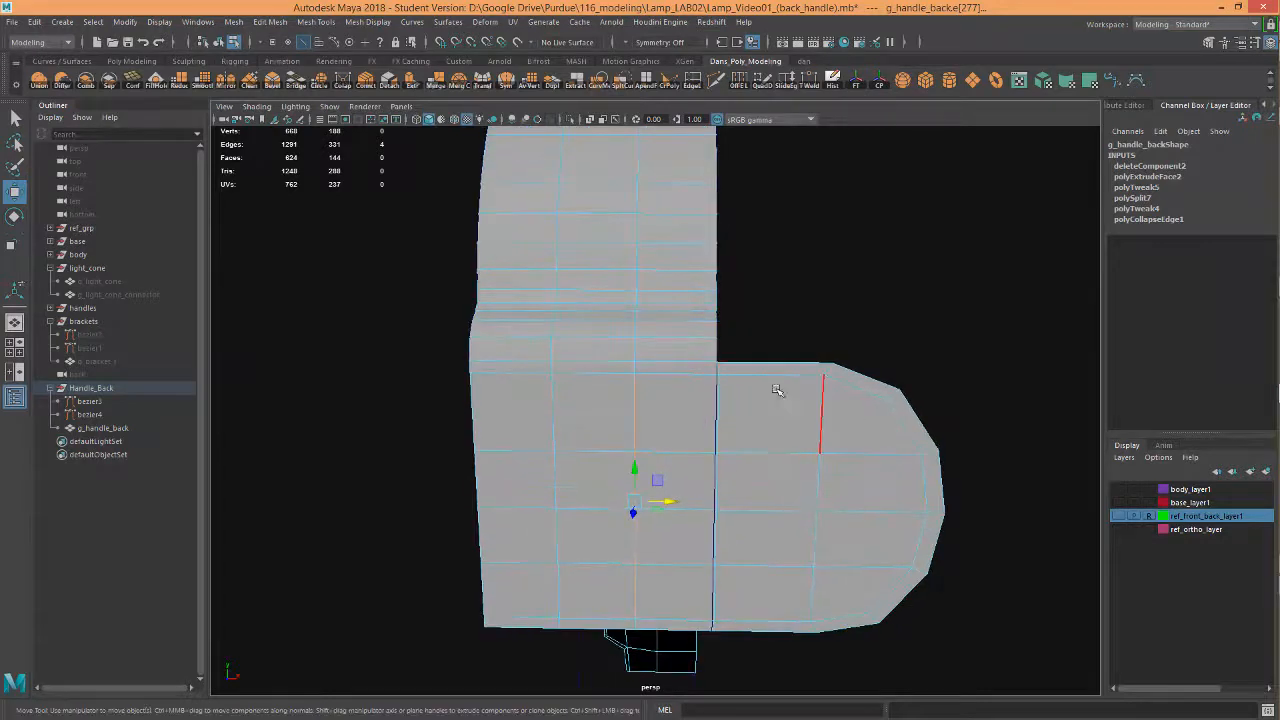
alt+right_drag(754, 423, 737, 443)
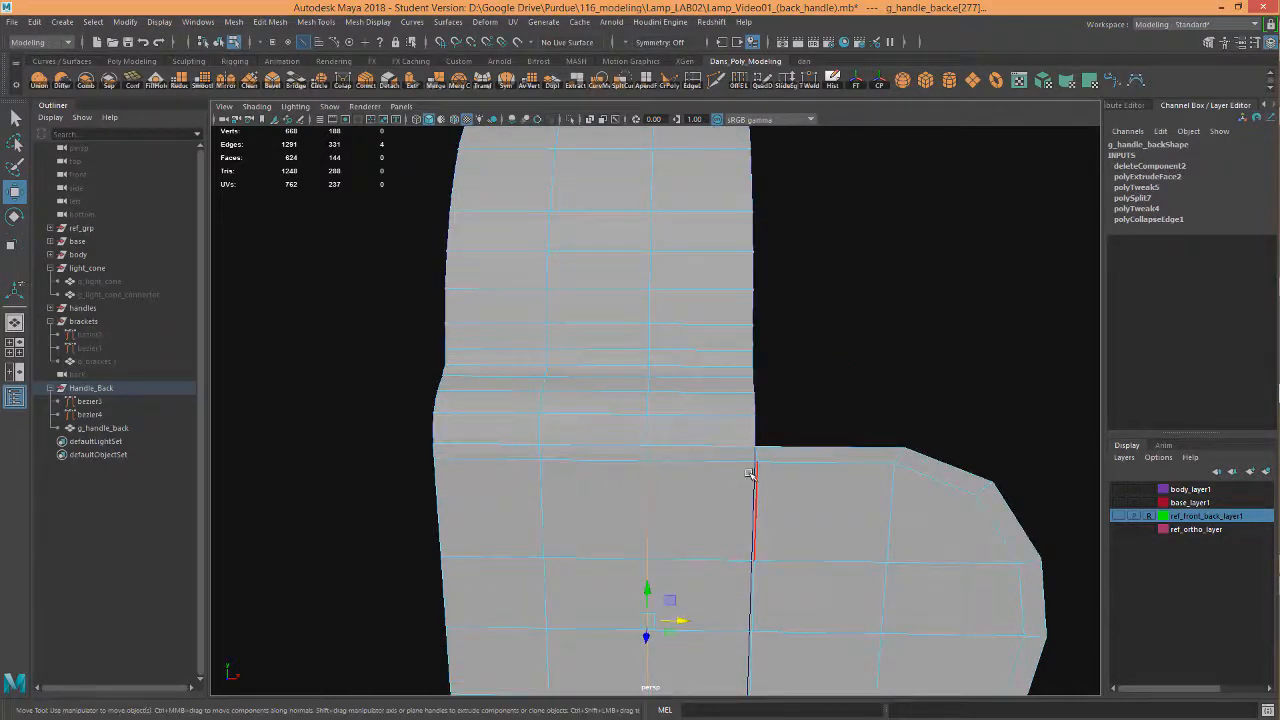
alt+drag(731, 433, 703, 409)
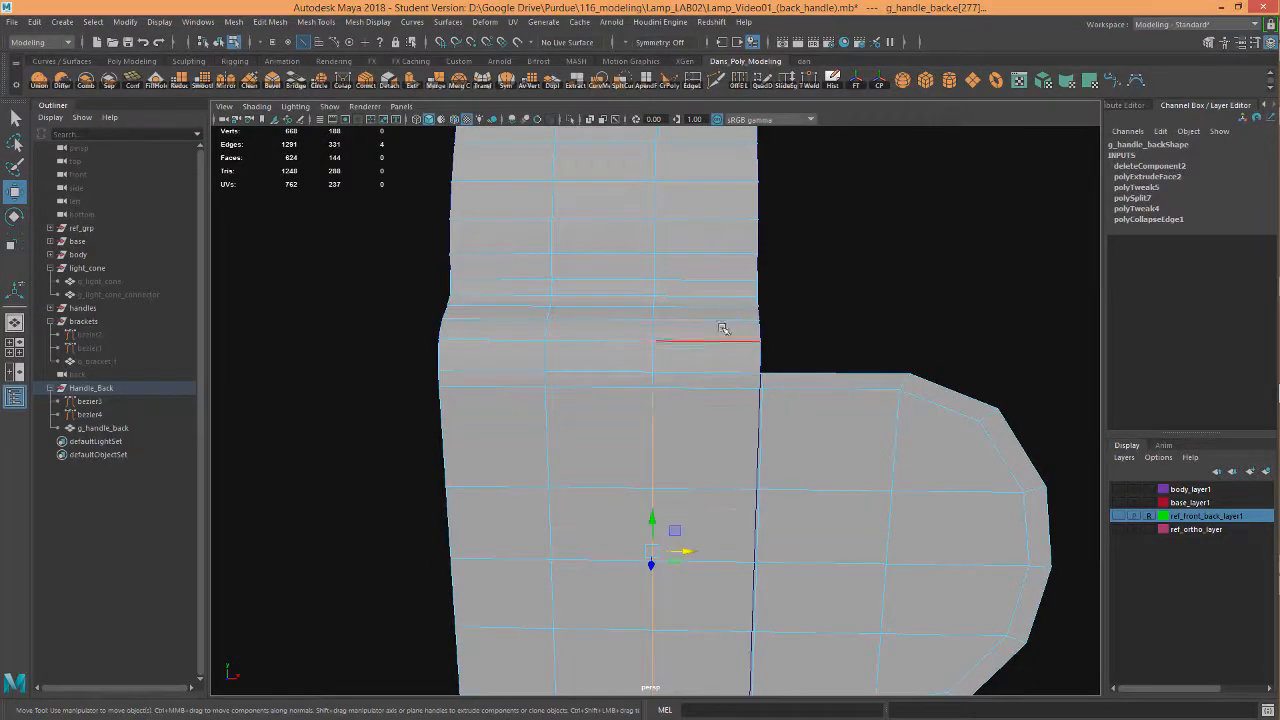
scroll(775, 515, down, 3)
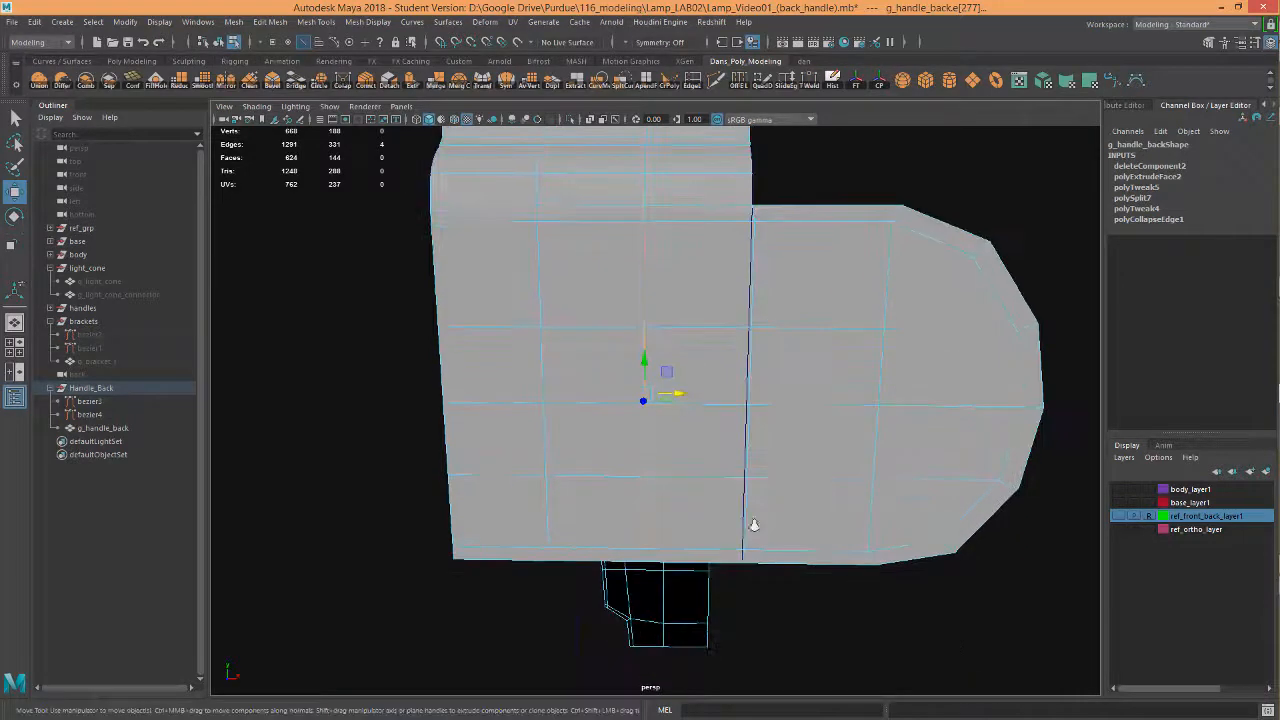
alt+drag(808, 458, 985, 423)
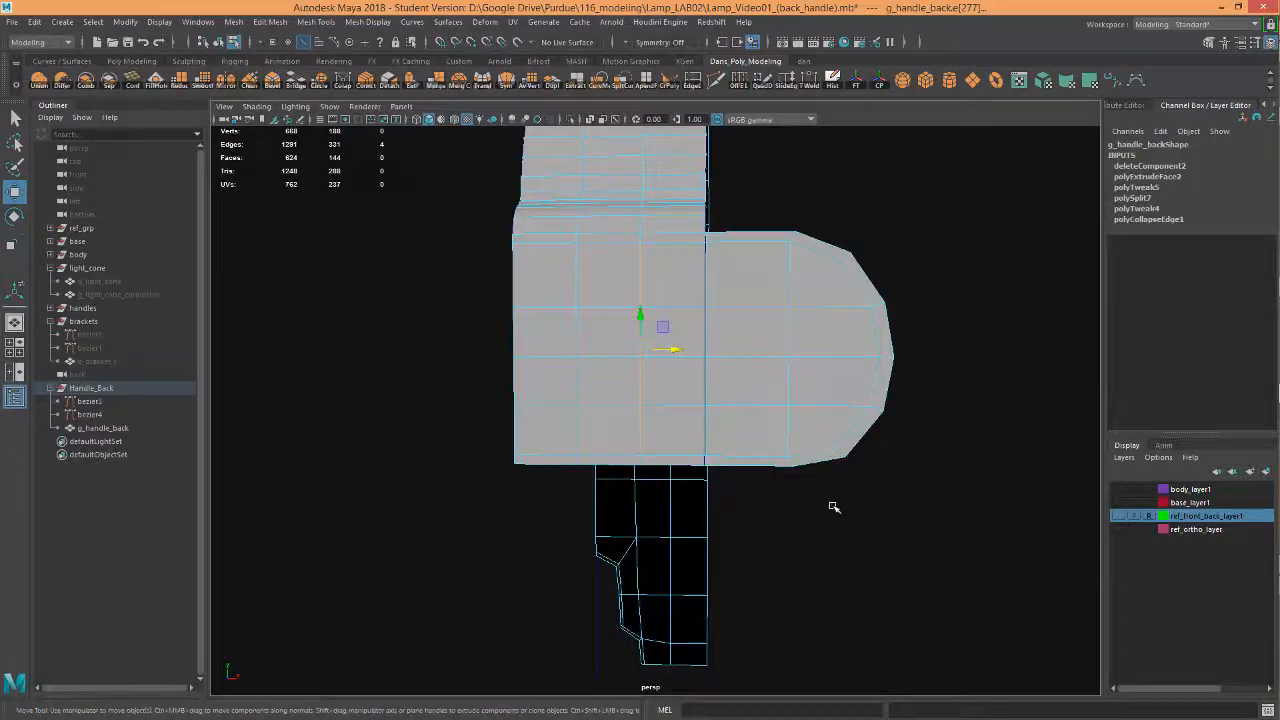
key(3)
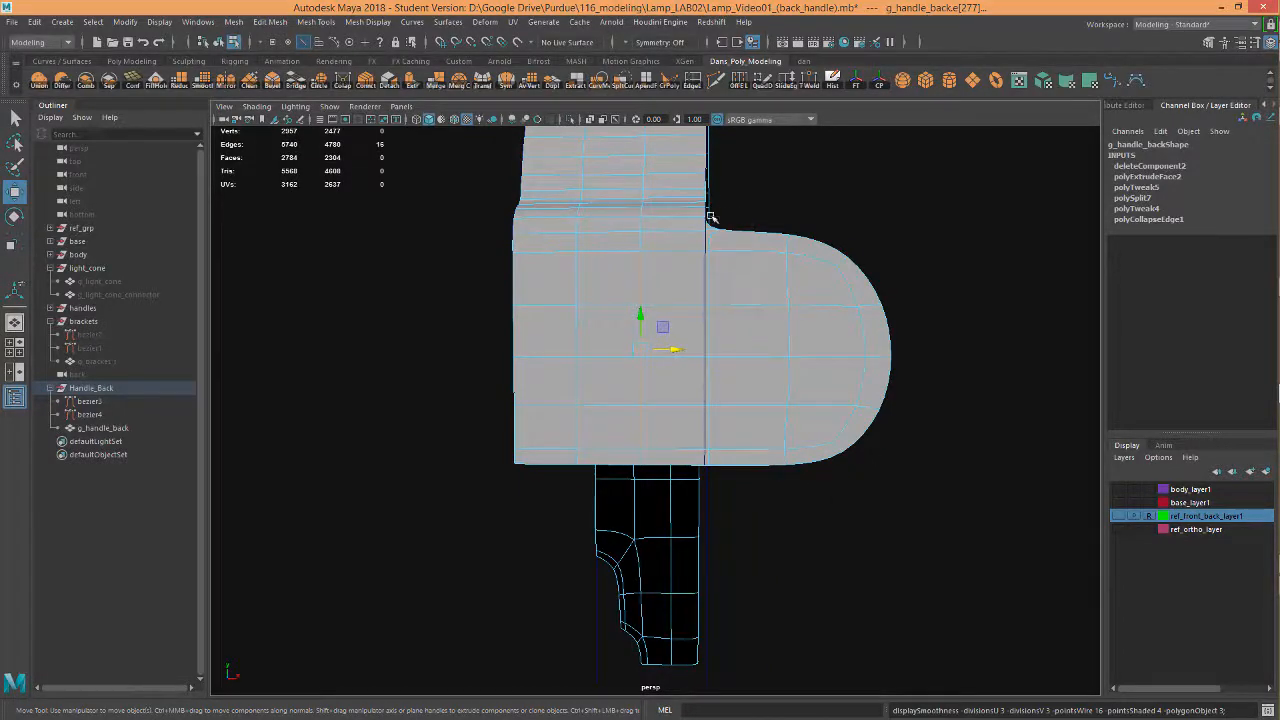
Step: Show the front/back and ortho reference layers, compare the handle's plate and bend with the photos, and hide the references again
alt+drag(787, 301, 1089, 511)
click(1120, 516)
alt+drag(693, 461, 517, 460)
alt+middle_drag(517, 460, 577, 518)
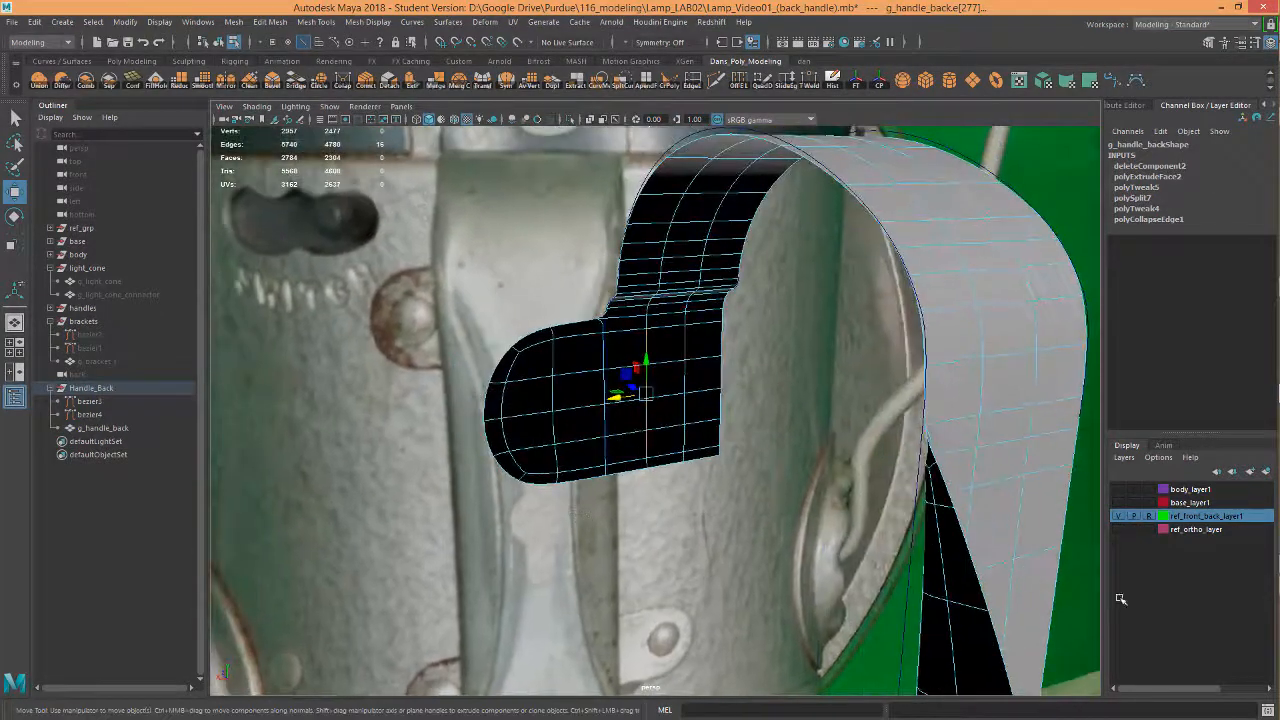
click(1119, 529)
alt+drag(843, 475, 718, 423)
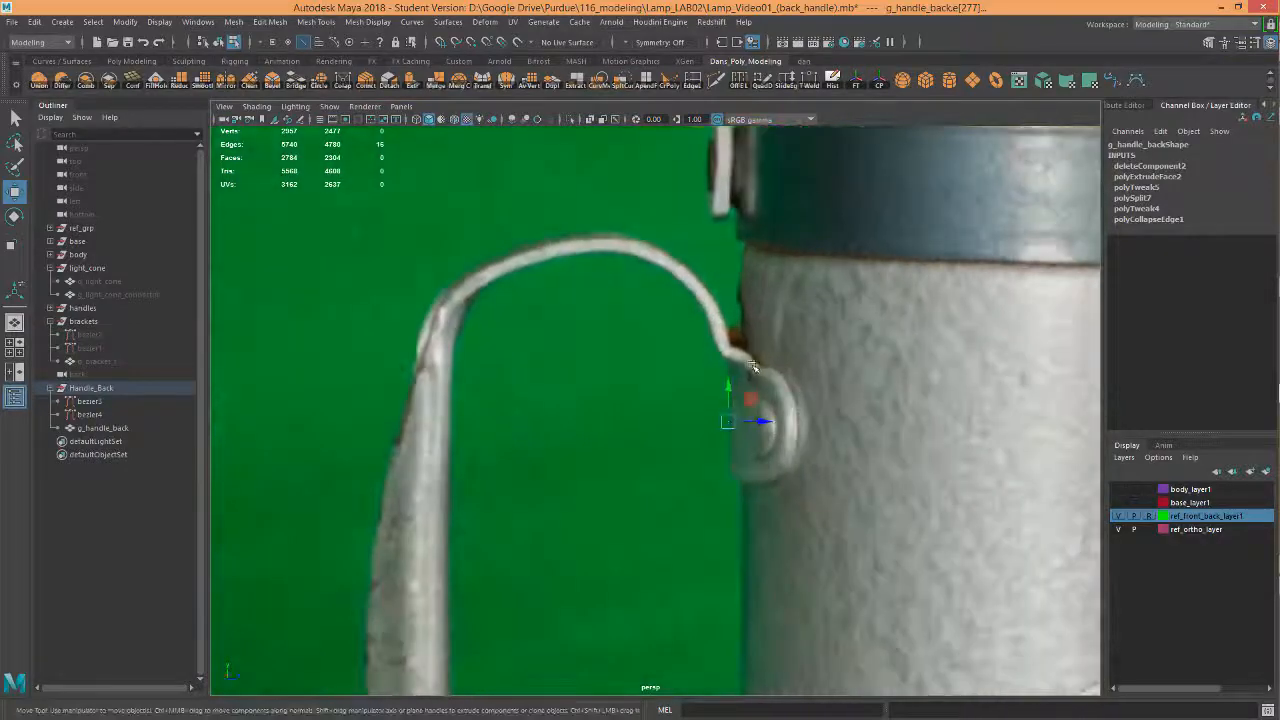
alt+drag(785, 390, 1023, 423)
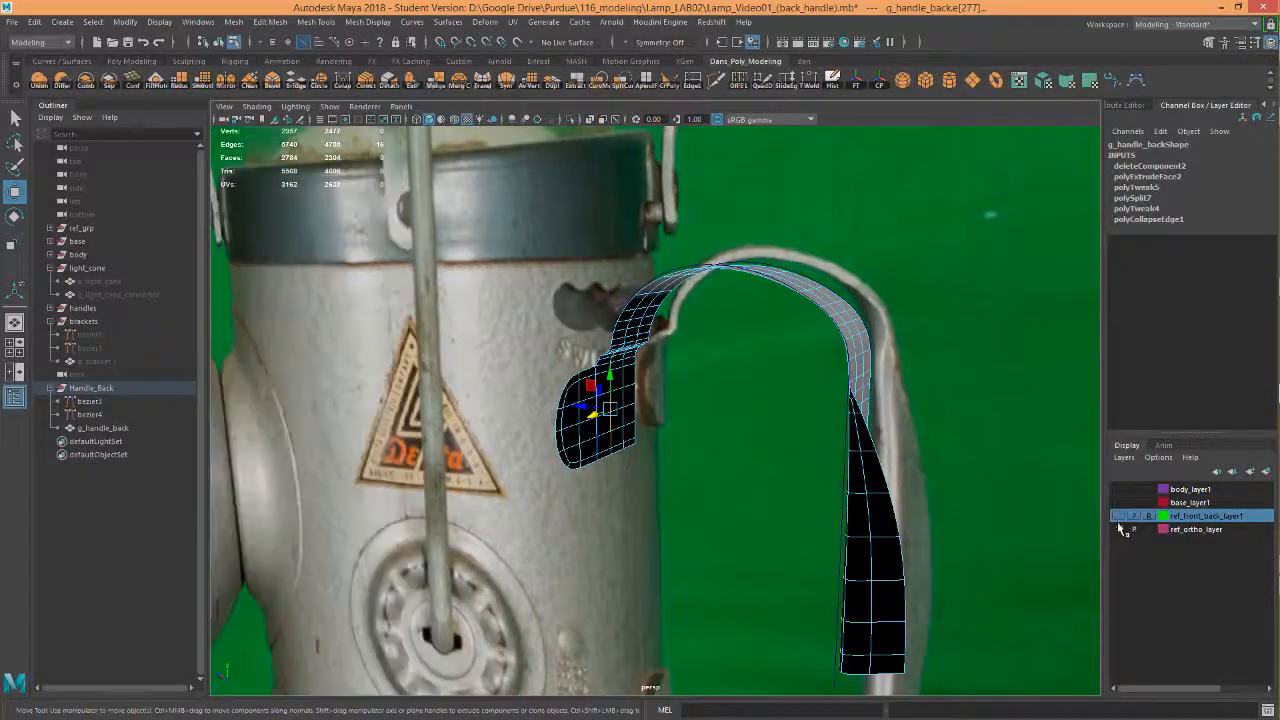
click(1117, 516)
Step: Examine the smoothed inner corner of the plate up close and return to the unsmoothed display
mouse_move(743, 463)
alt+mouse_down()
mouse_move(943, 471)
mouse_move(836, 469)
alt+mouse_up()
alt+right_drag(837, 469, 903, 463)
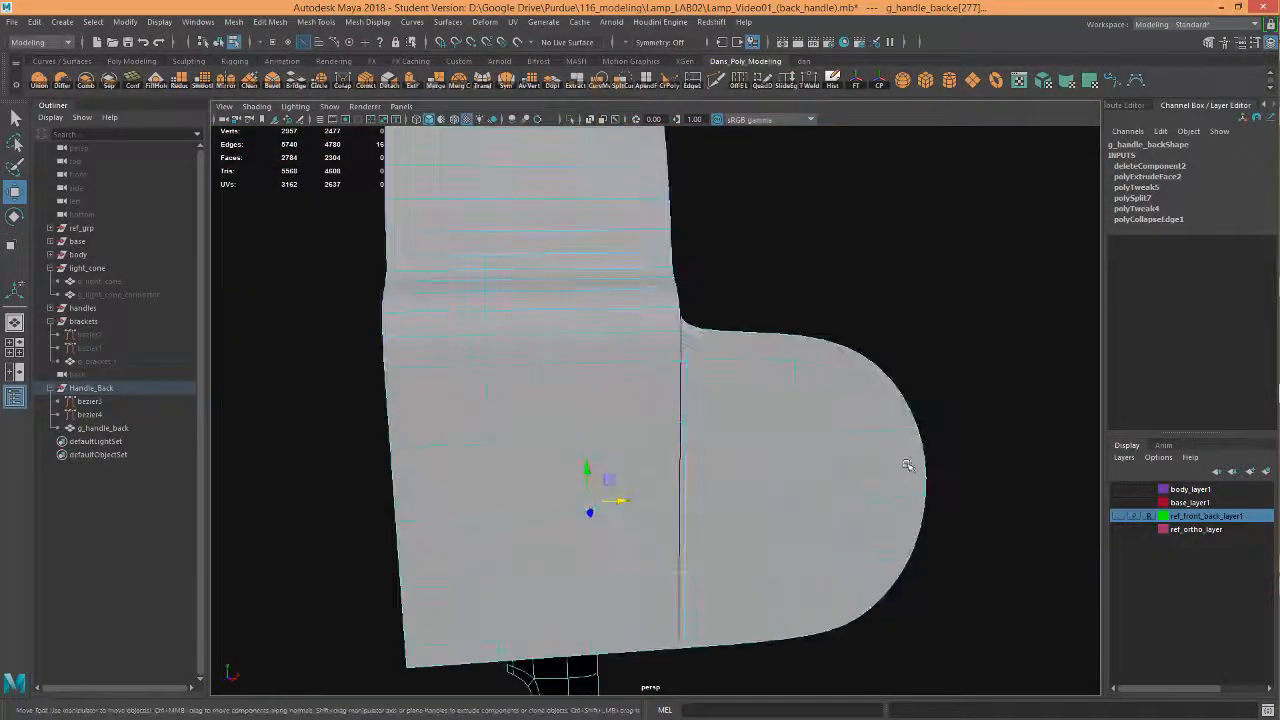
alt+drag(903, 463, 872, 462)
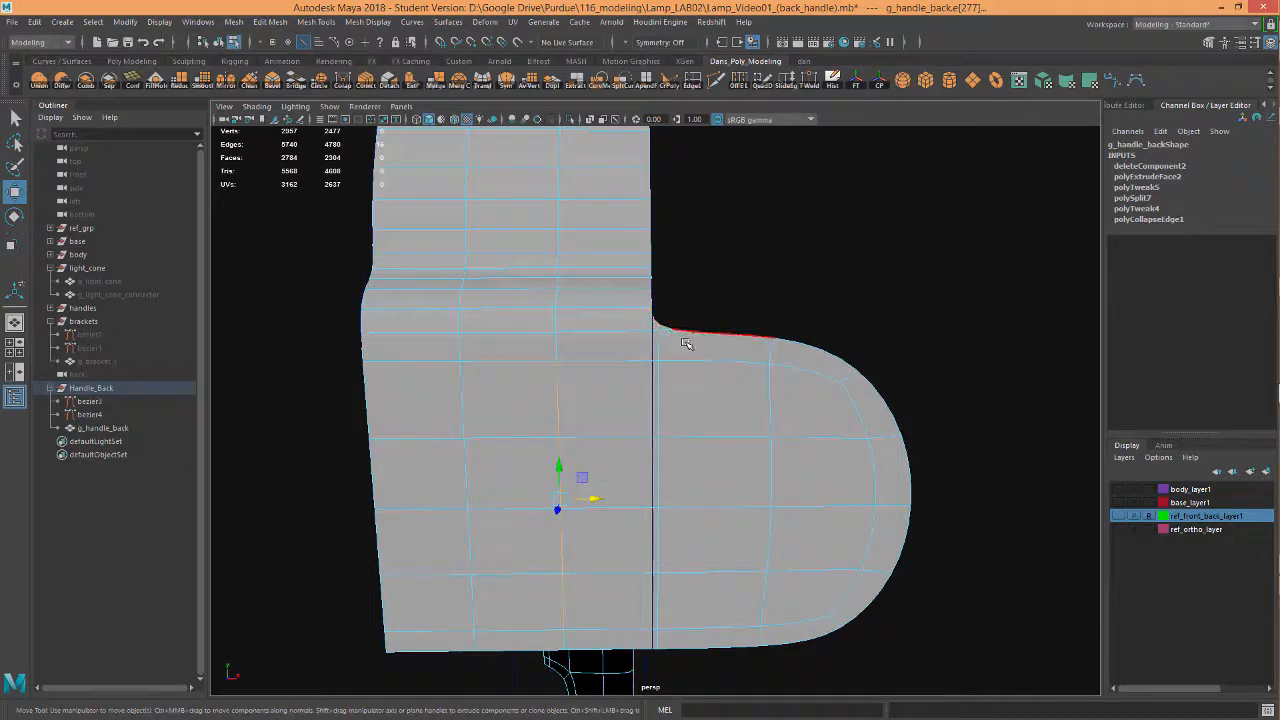
key(1)
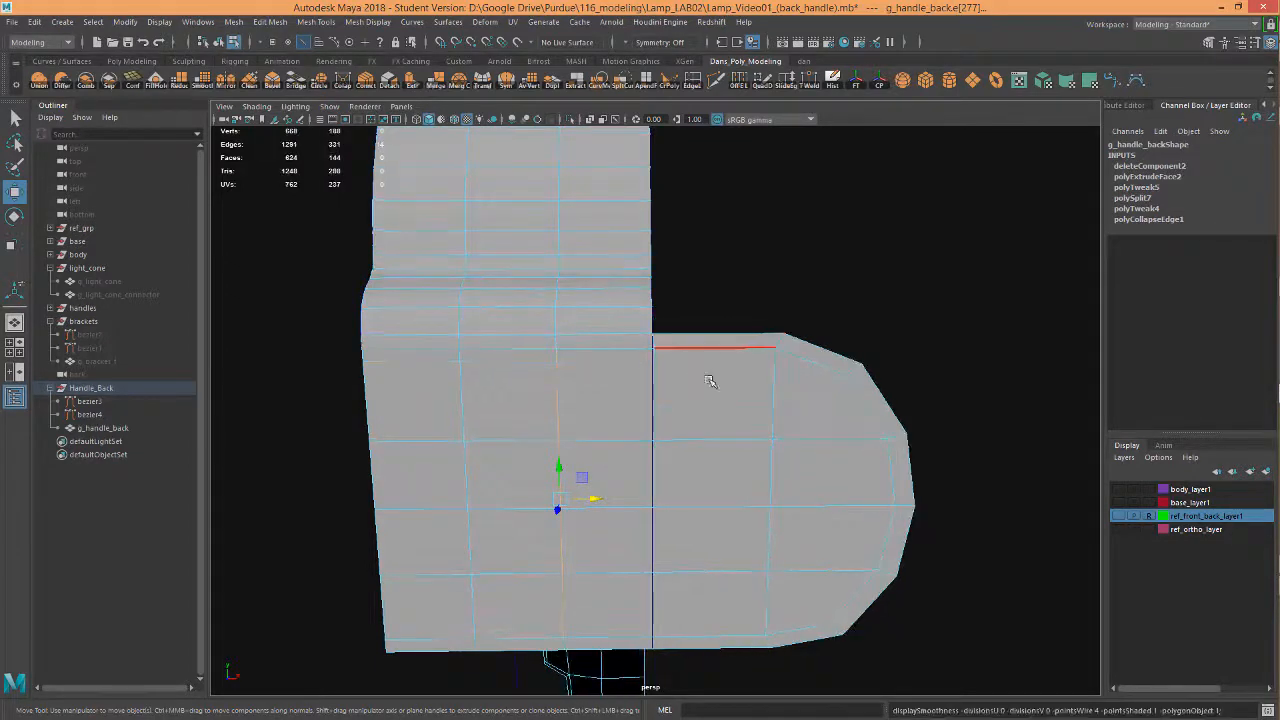
Step: Insert an edge loop with the Multi-Cut tool close to the arm's side edge, beside the plate's inner corner
alt+right_drag(709, 377, 724, 451)
alt+middle_drag(723, 452, 723, 394)
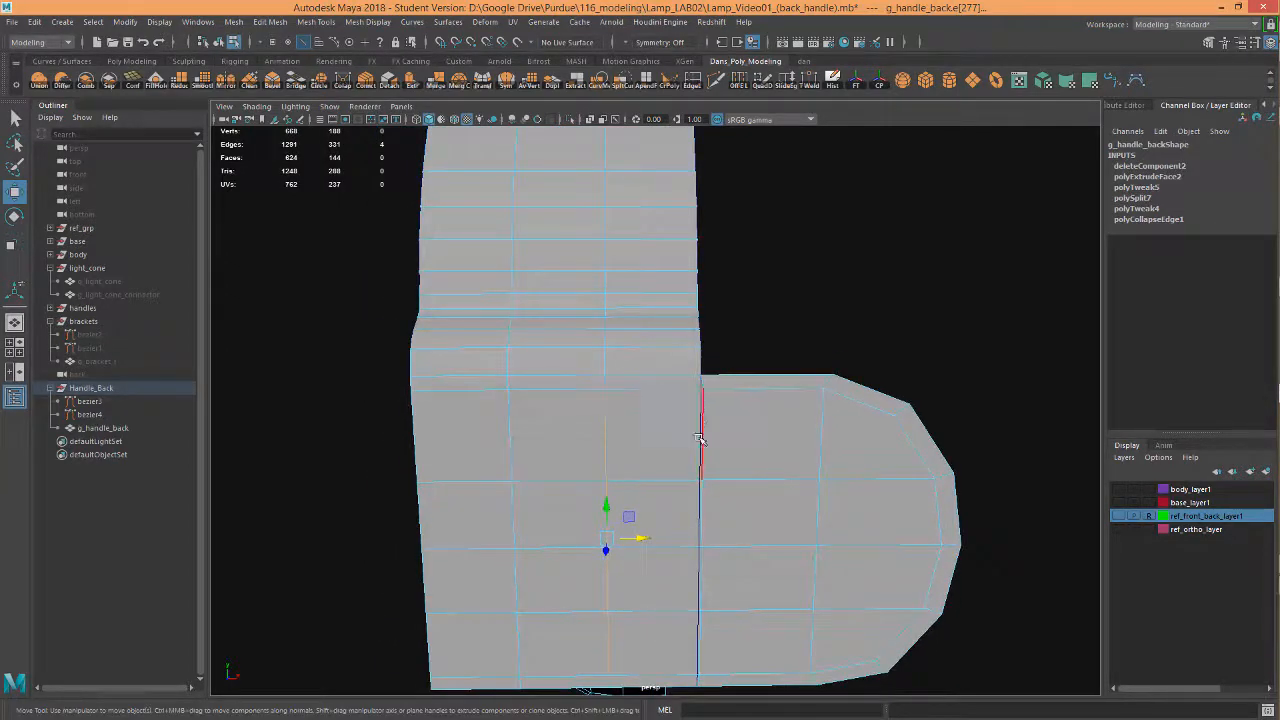
alt+middle_drag(690, 467, 695, 448)
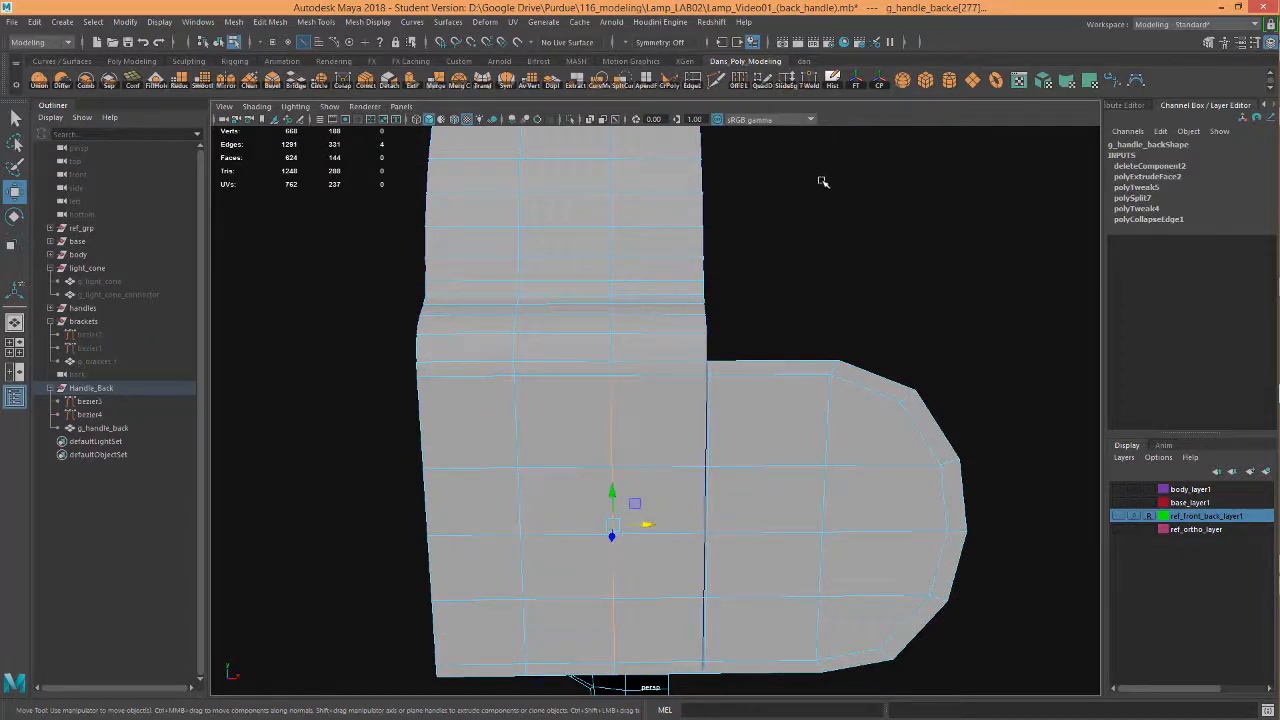
click(716, 82)
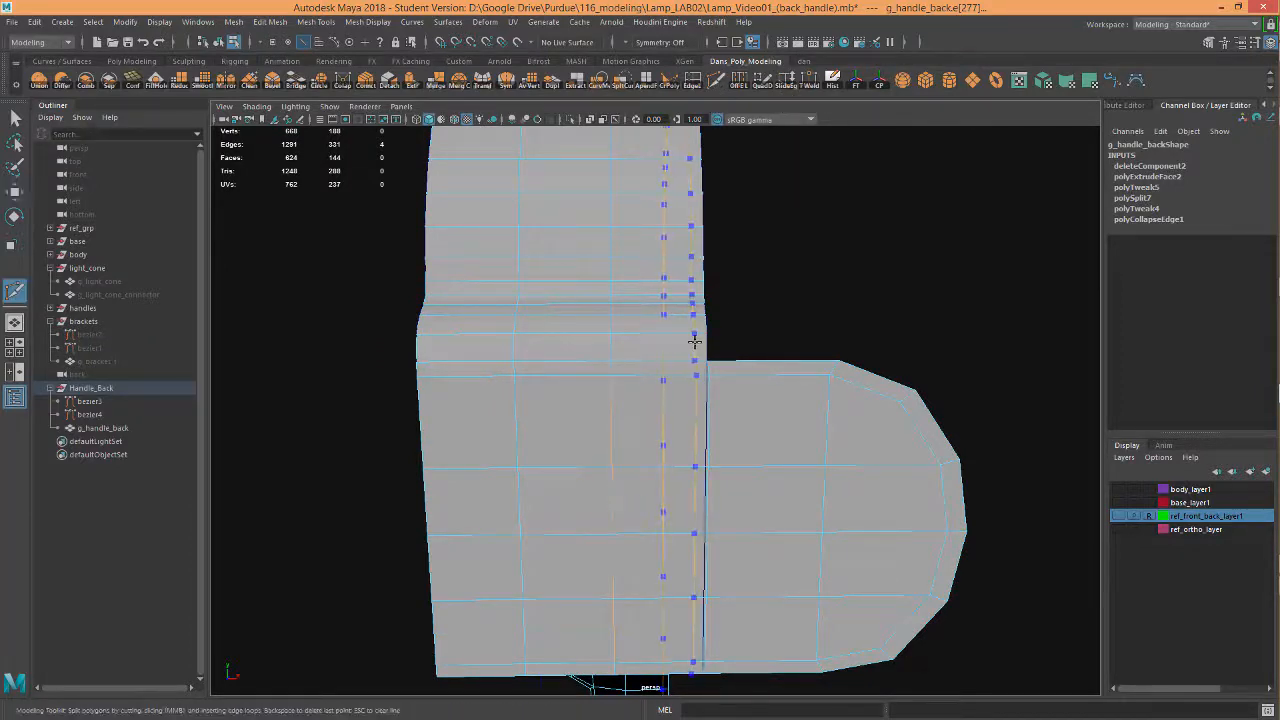
ctrl+click(693, 342)
alt+middle_drag(718, 450, 700, 410)
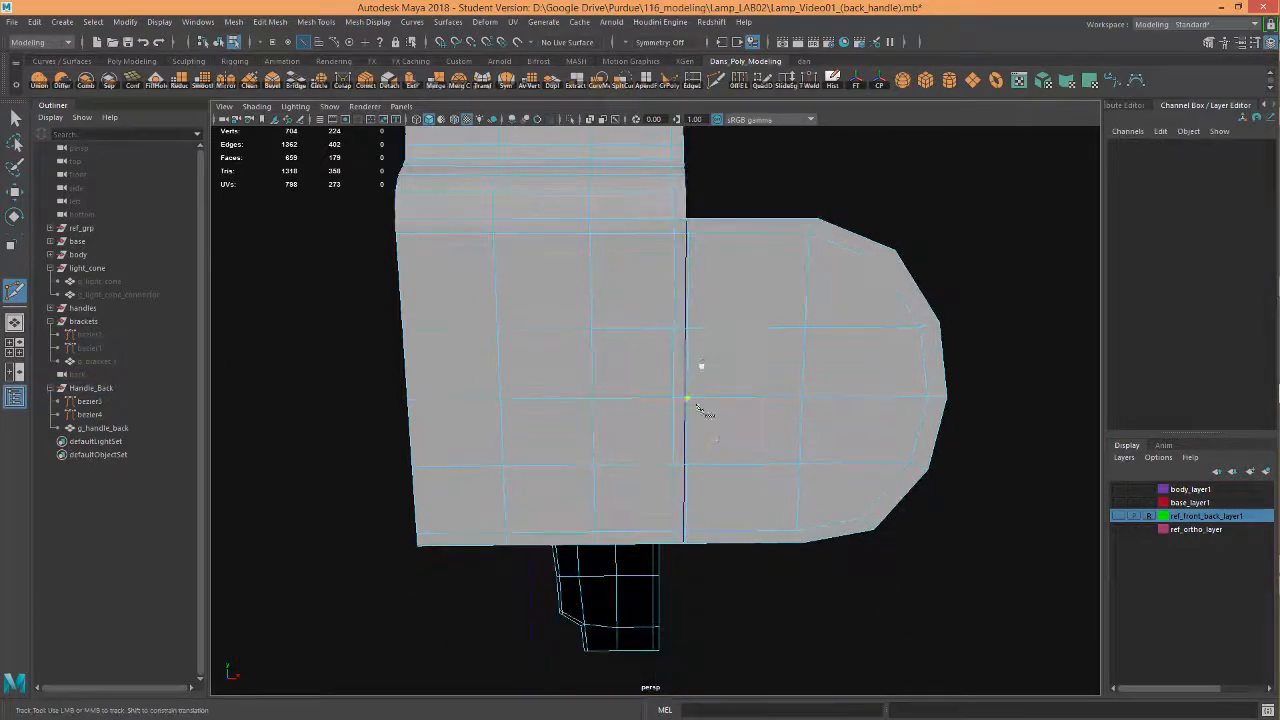
Step: Delete the new loop's edges on the plate below the inner corner, keeping the loop on the arm above
key(w)
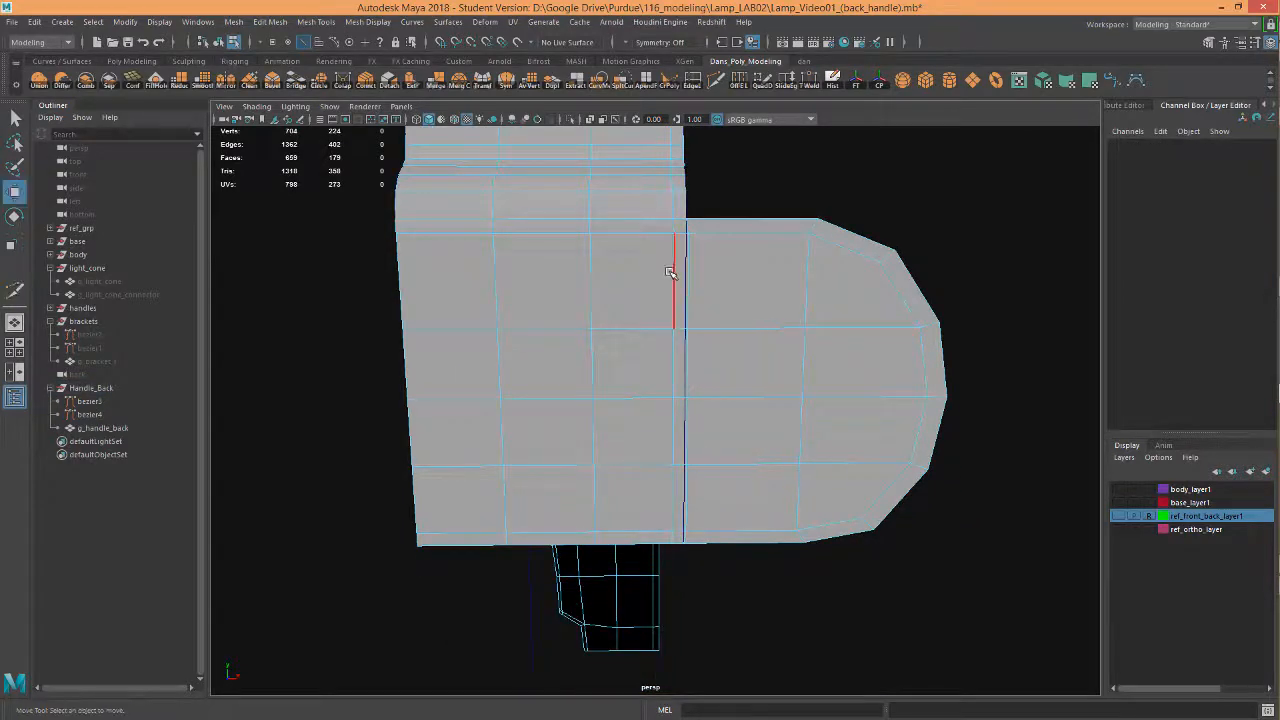
click(672, 272)
double_click(674, 537)
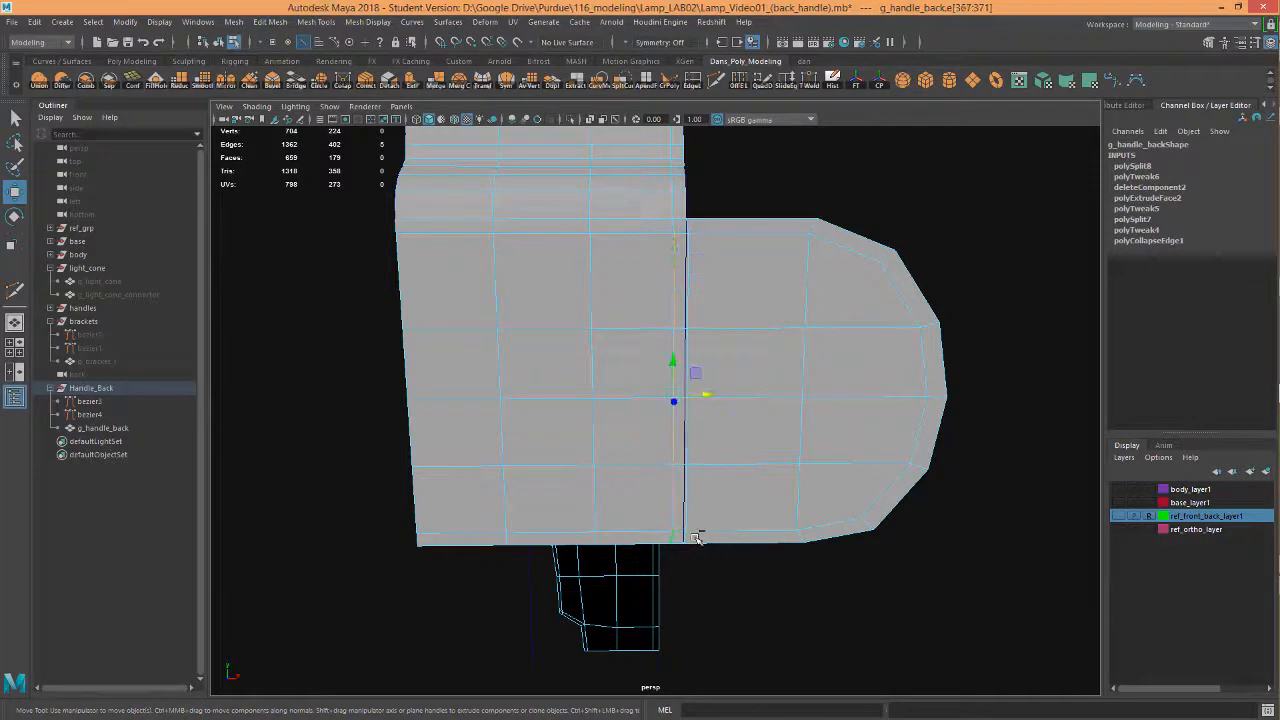
key(Delete)
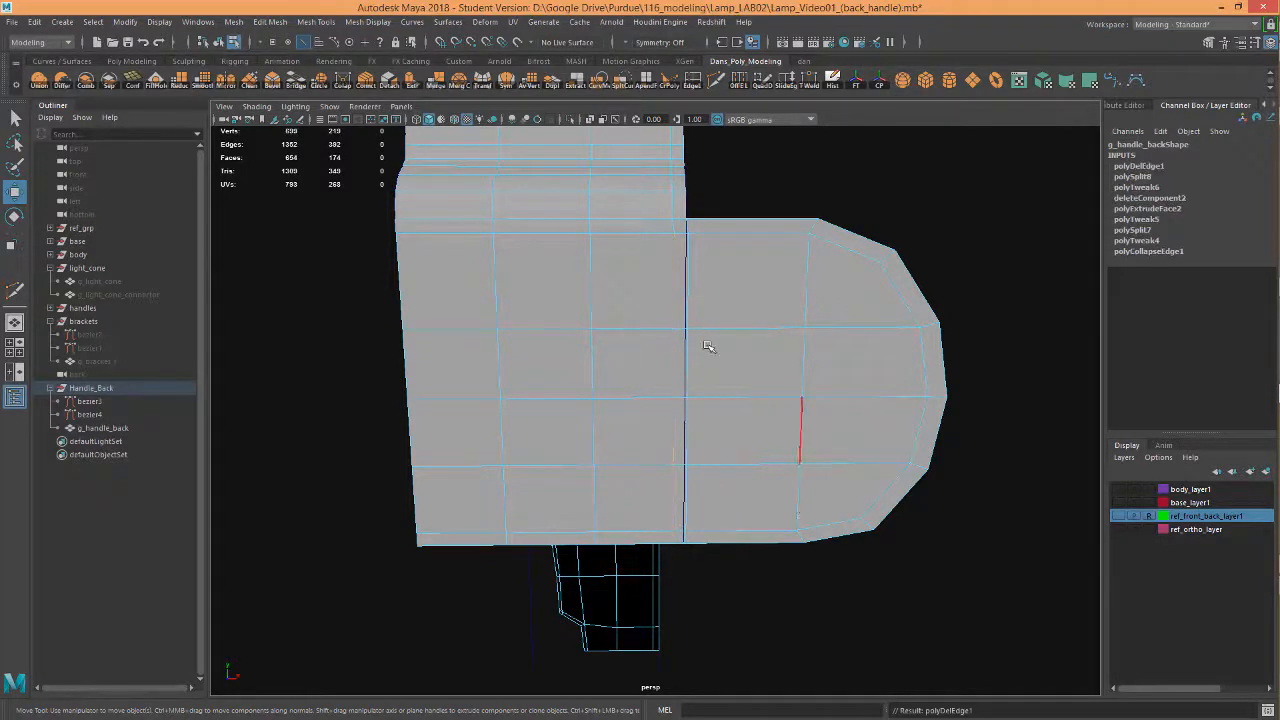
Step: Collapse the short horizontal edge between the end of the arm's new loop and the plate's vertical edge line
alt+middle_drag(597, 312, 574, 397)
alt+right_drag(704, 345, 733, 323)
click(654, 303)
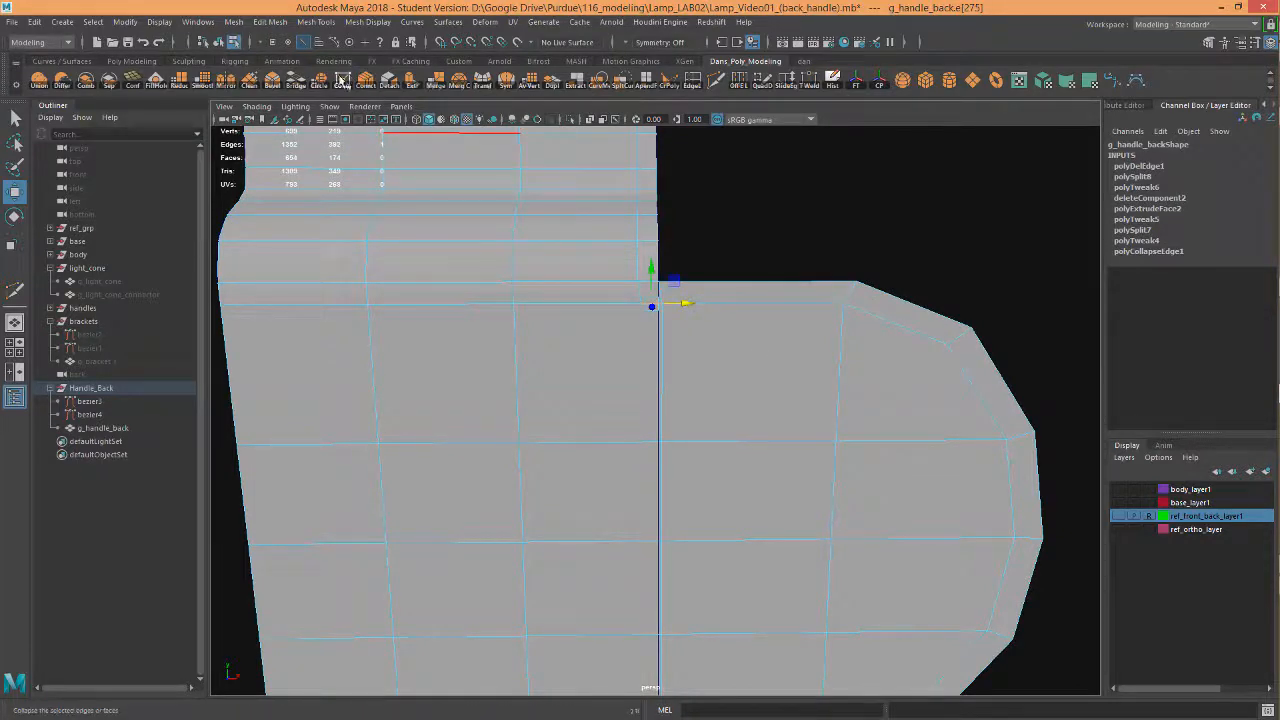
click(368, 84)
Step: Select the remaining edges of the plate's vertical line and move them slightly inward, in line with the arm's new loop
alt+middle_drag(669, 404, 690, 327)
click(681, 428)
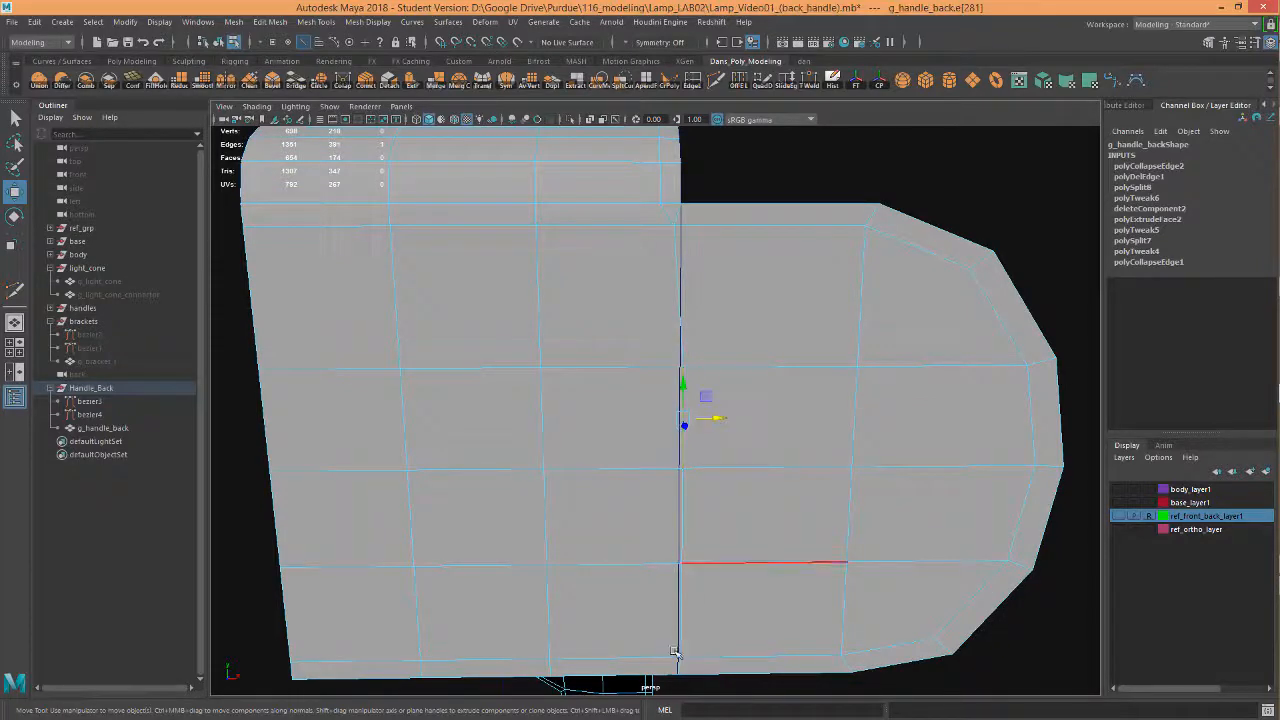
shift+click(682, 650)
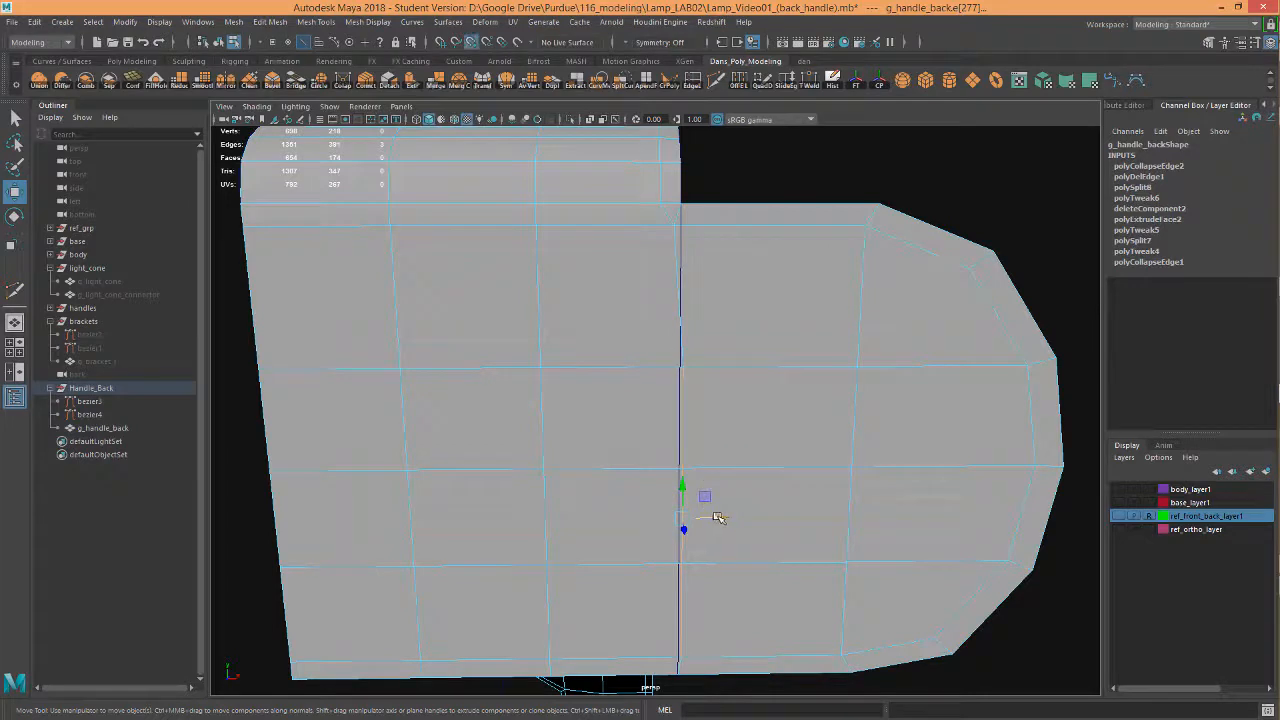
drag(718, 517, 708, 516)
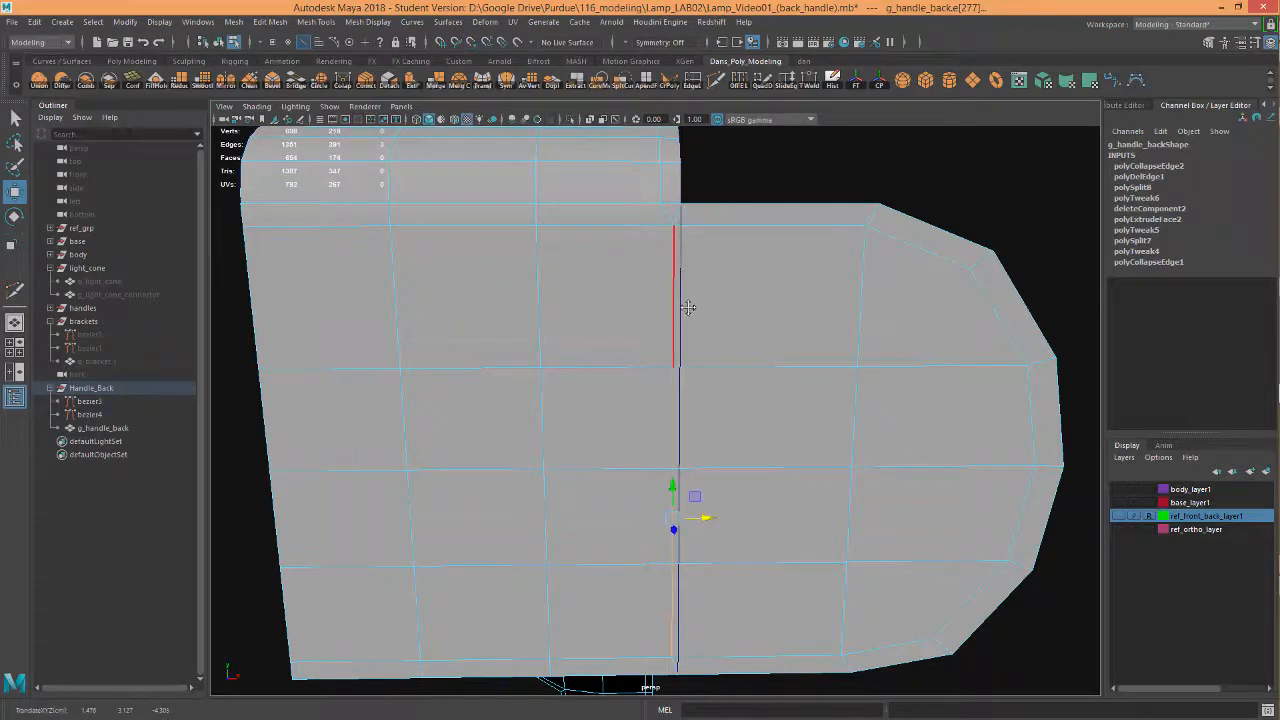
Step: Collapse the short vertical edge between the two close horizontal edge lines beside the inner corner
alt+middle_drag(688, 308, 689, 360)
alt+right_drag(689, 360, 877, 291)
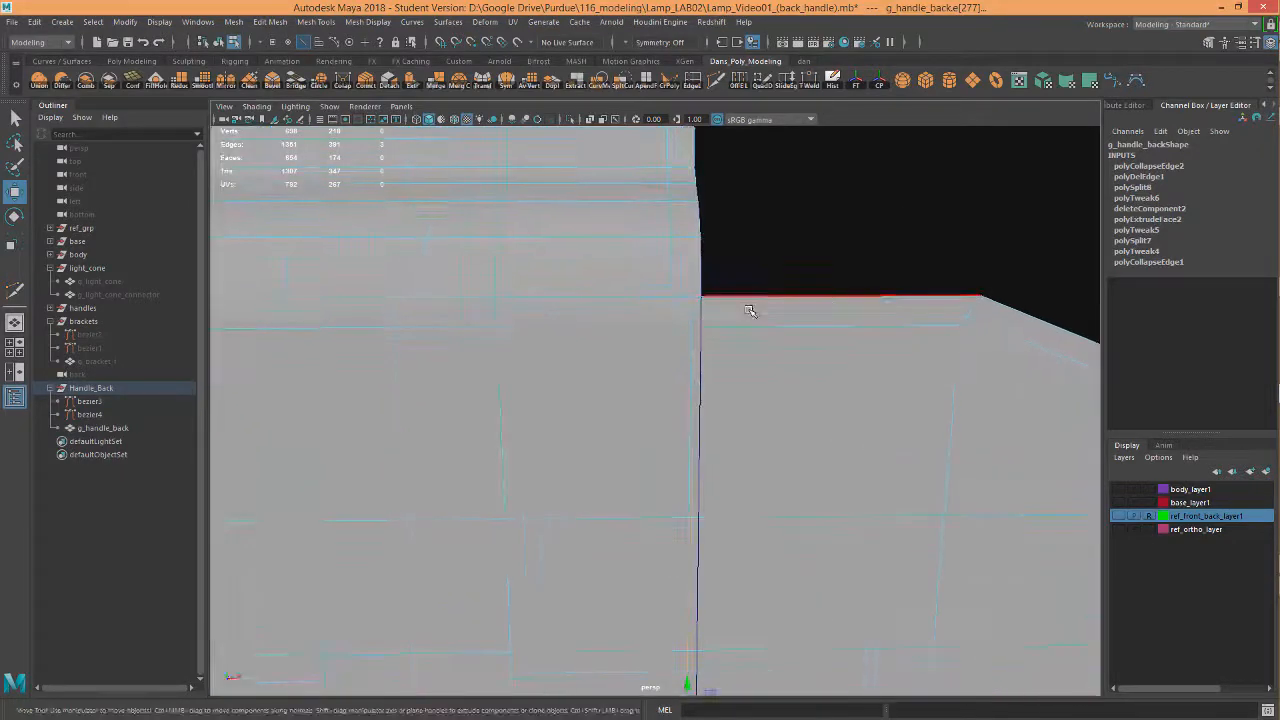
click(681, 305)
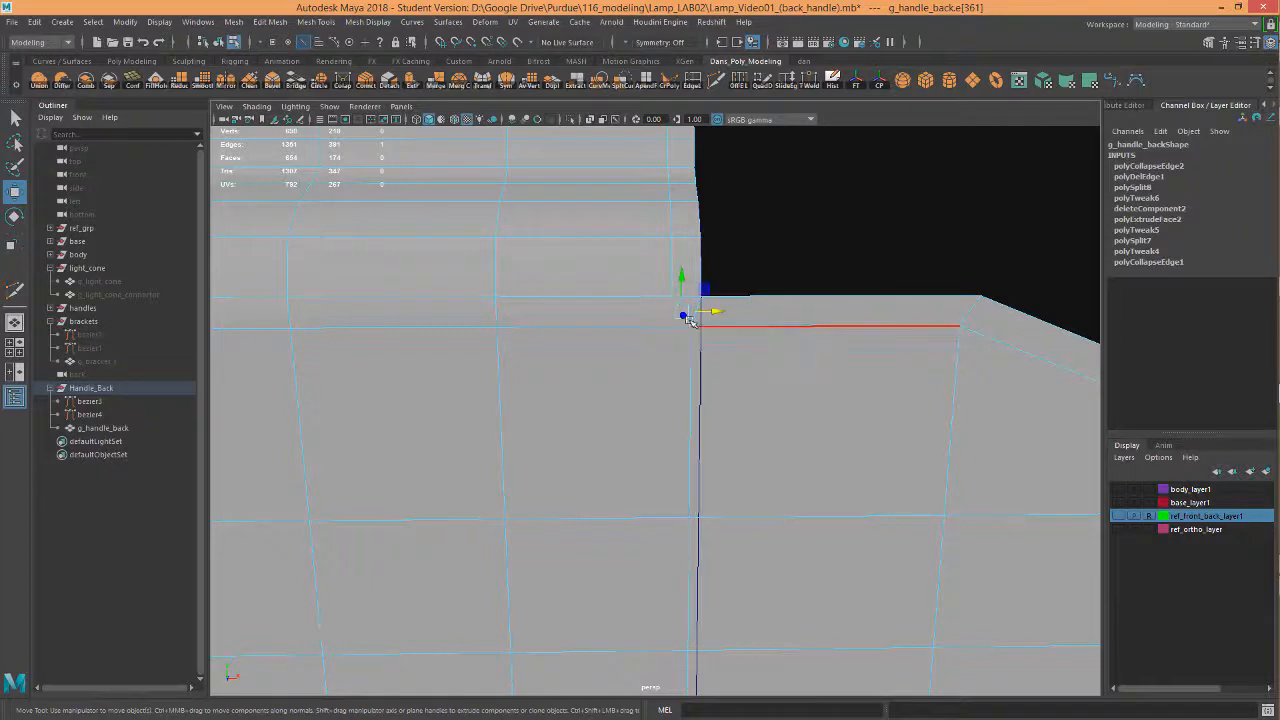
click(342, 80)
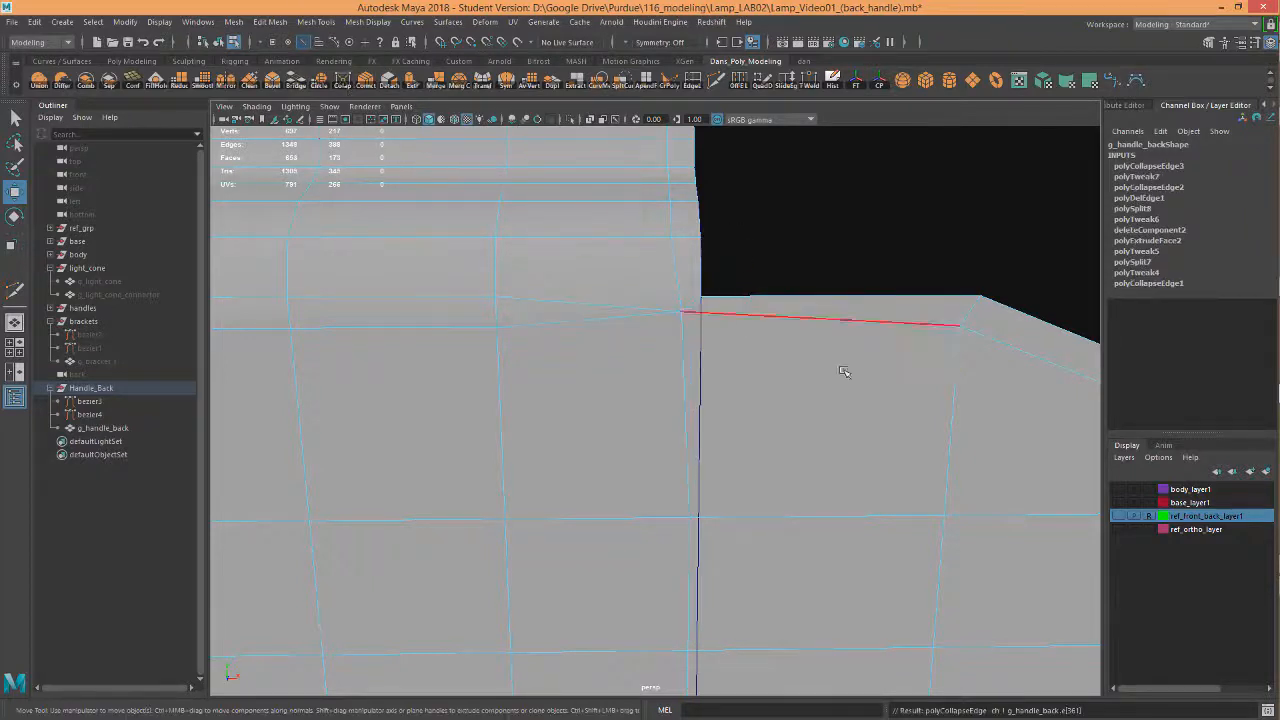
Step: Collapse the other short vertical edges across the arm's width, merging the two close horizontal lines into one
alt+drag(591, 354, 651, 343)
click(735, 303)
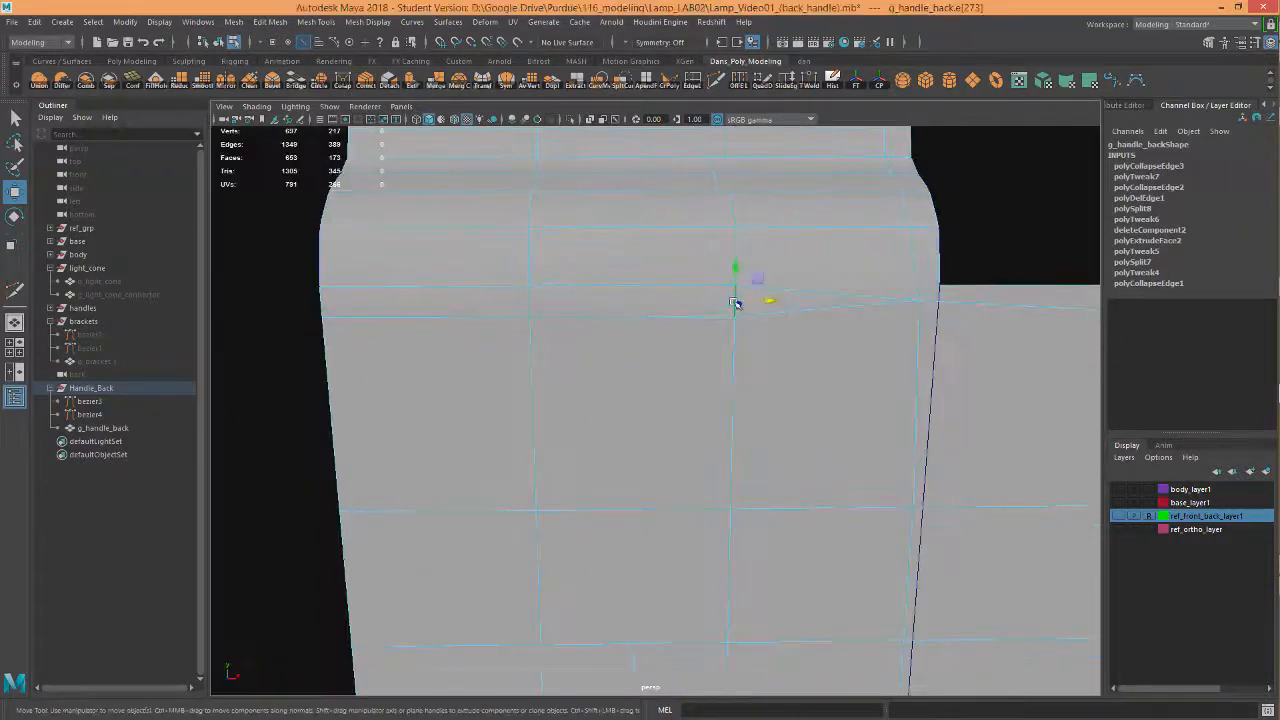
shift+double_click(324, 300)
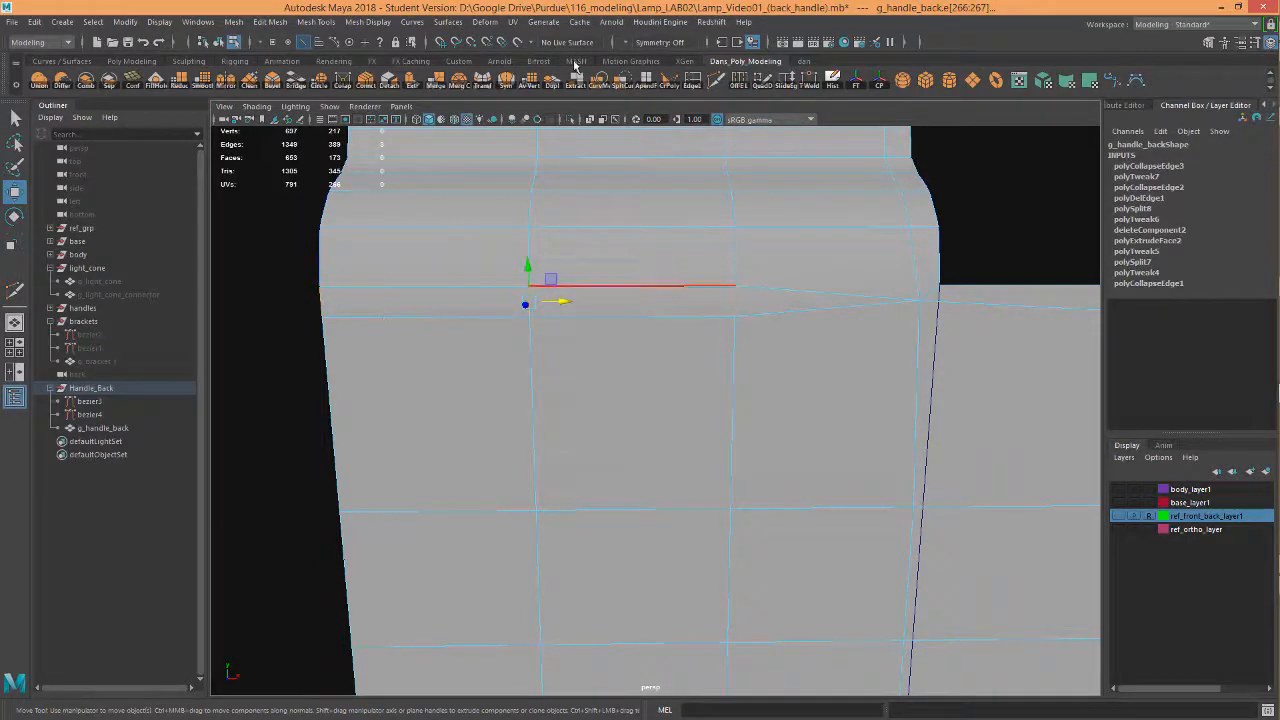
click(350, 84)
Step: Switch to vertex selection and move the vertex beside the plate's inner corner slightly down, away from the corner
alt+drag(666, 277, 776, 375)
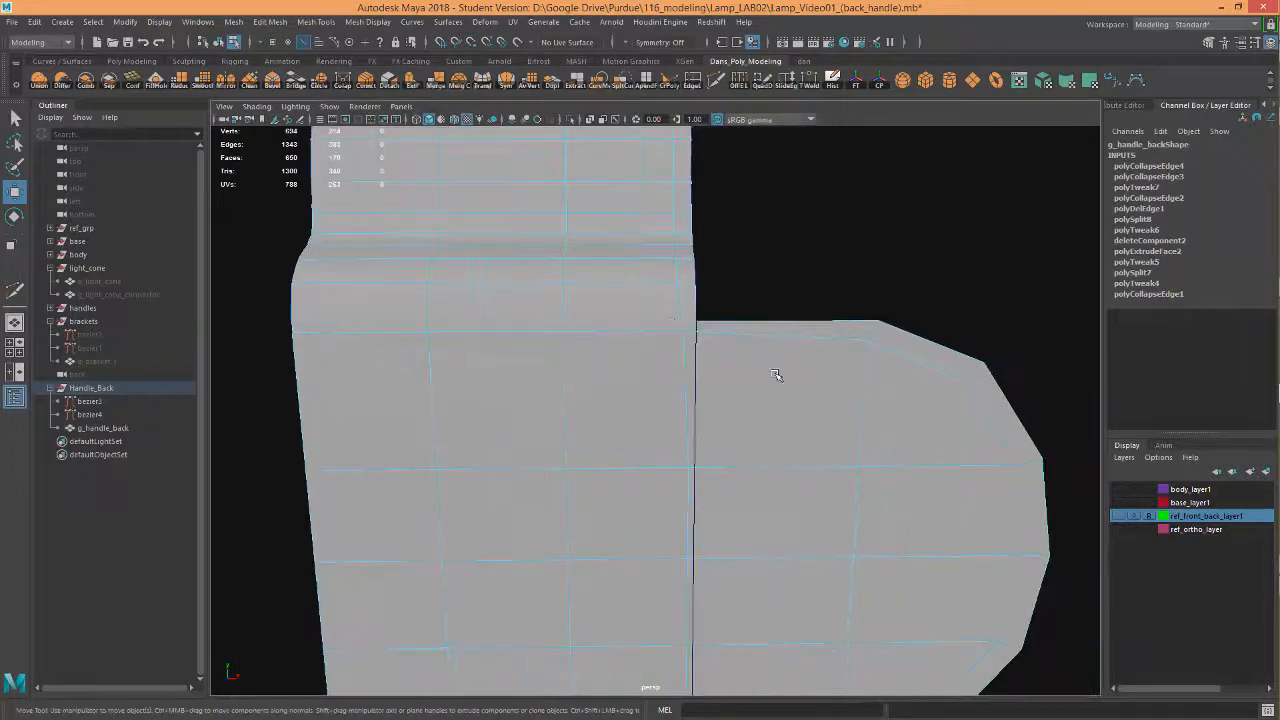
mouse_move(680, 332)
right_down()
mouse_move(660, 330)
mouse_move(676, 332)
right_up()
click(680, 335)
alt+drag(680, 335, 572, 335)
drag(409, 268, 578, 281)
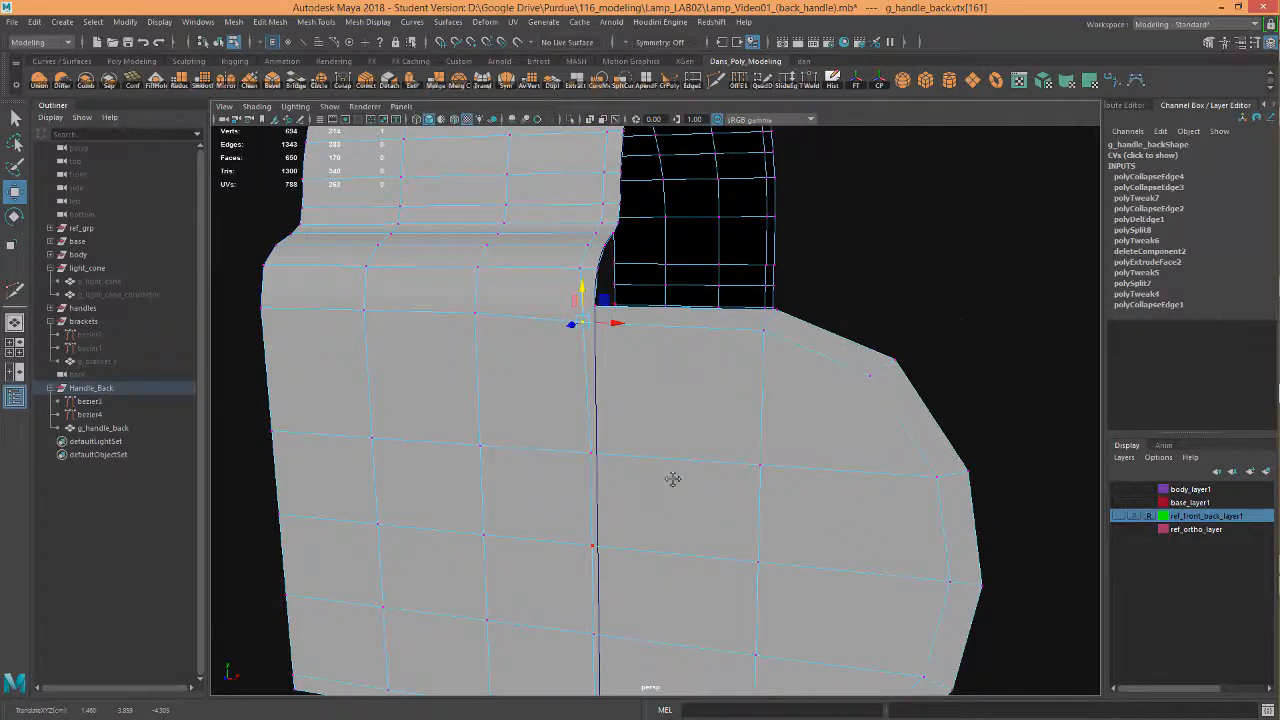
Step: Examine the reworked inner corner and rounded plate in smooth preview, and return to the unsmoothed display
alt+drag(673, 479, 671, 295)
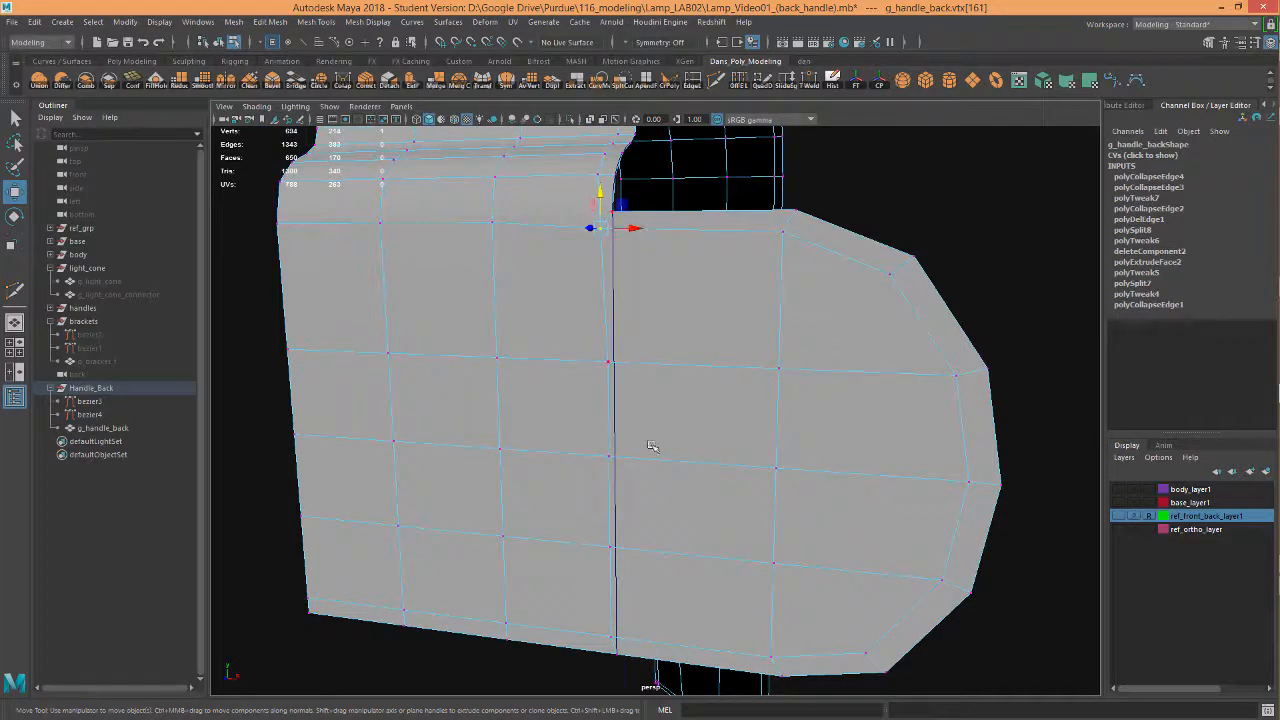
alt+drag(699, 385, 787, 302)
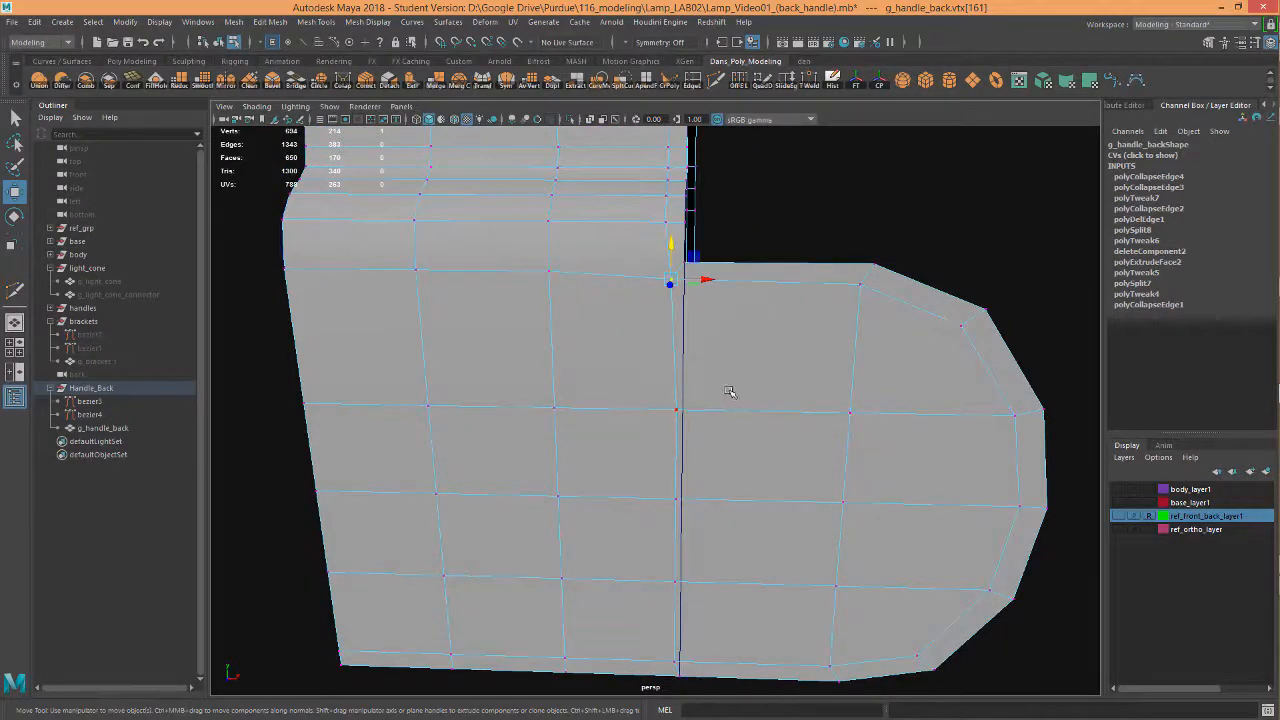
key(3)
alt+drag(772, 362, 797, 343)
alt+right_drag(797, 343, 711, 337)
alt+drag(795, 312, 797, 326)
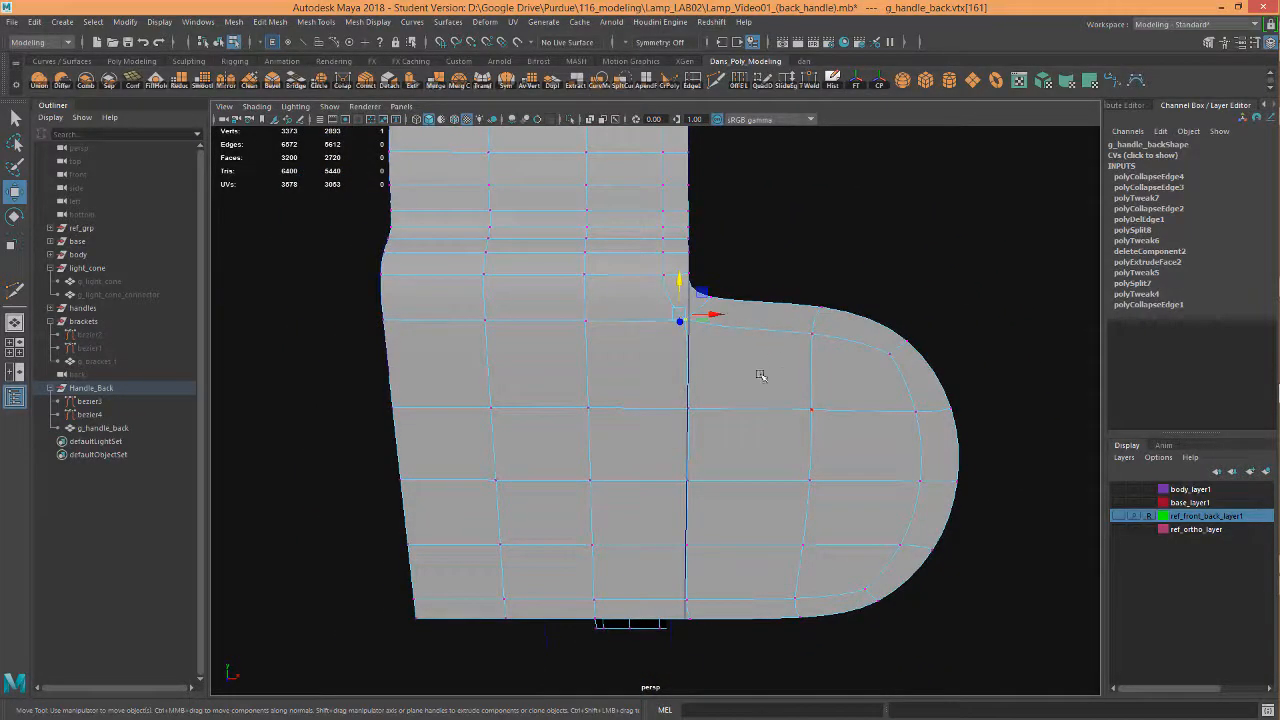
key(1)
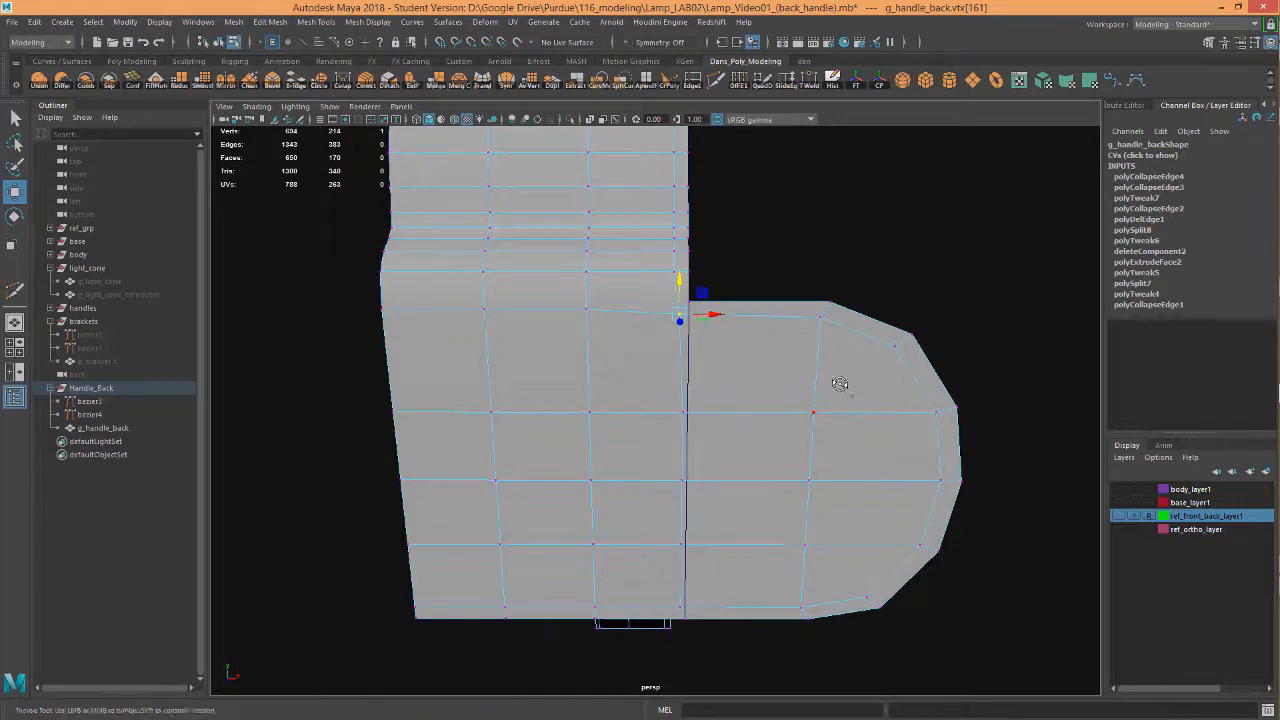
mouse_move(837, 380)
alt+mouse_down()
mouse_move(837, 366)
mouse_move(858, 380)
alt+mouse_up()
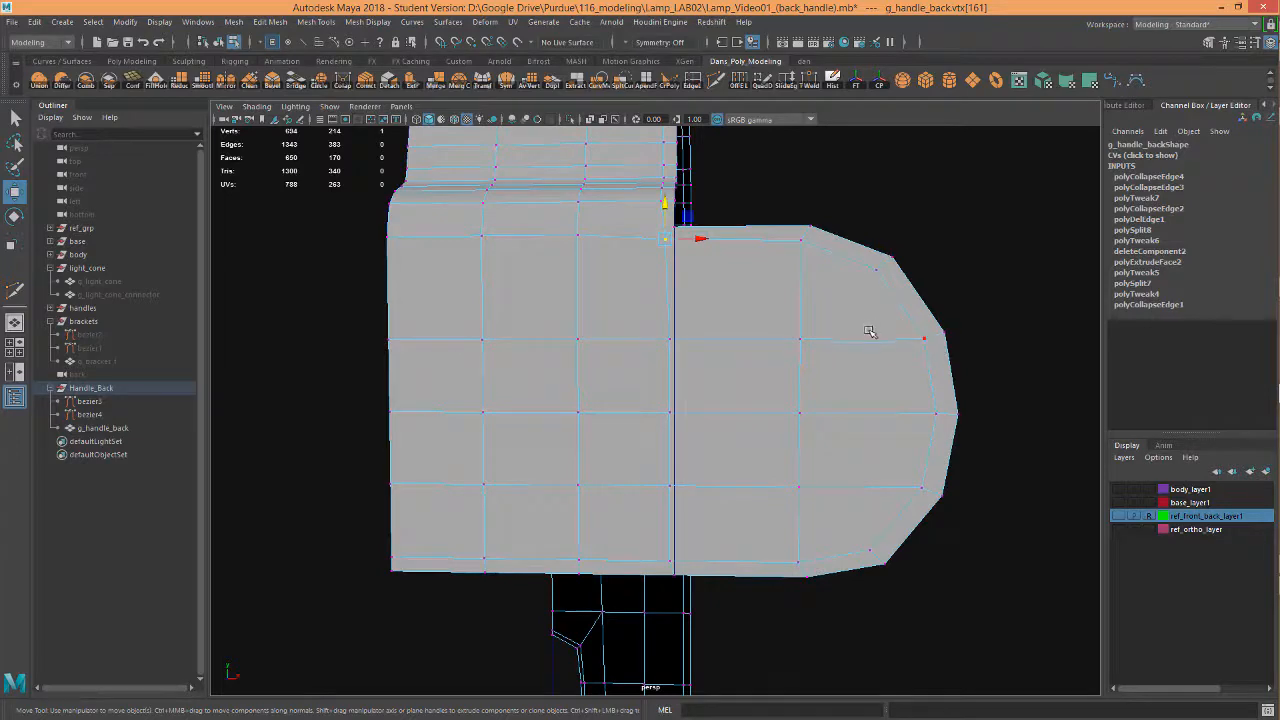
Step: Examine the handle's curved arm and bent side section in smooth preview, and return to the unsmoothed display
mouse_move(890, 410)
alt+mouse_down()
mouse_move(803, 397)
mouse_move(723, 423)
mouse_move(601, 400)
mouse_move(823, 428)
mouse_move(786, 400)
mouse_move(809, 420)
mouse_move(857, 369)
mouse_move(865, 438)
mouse_move(777, 380)
mouse_move(783, 440)
alt+mouse_up()
alt+right_drag(783, 440, 886, 454)
alt+drag(886, 454, 891, 449)
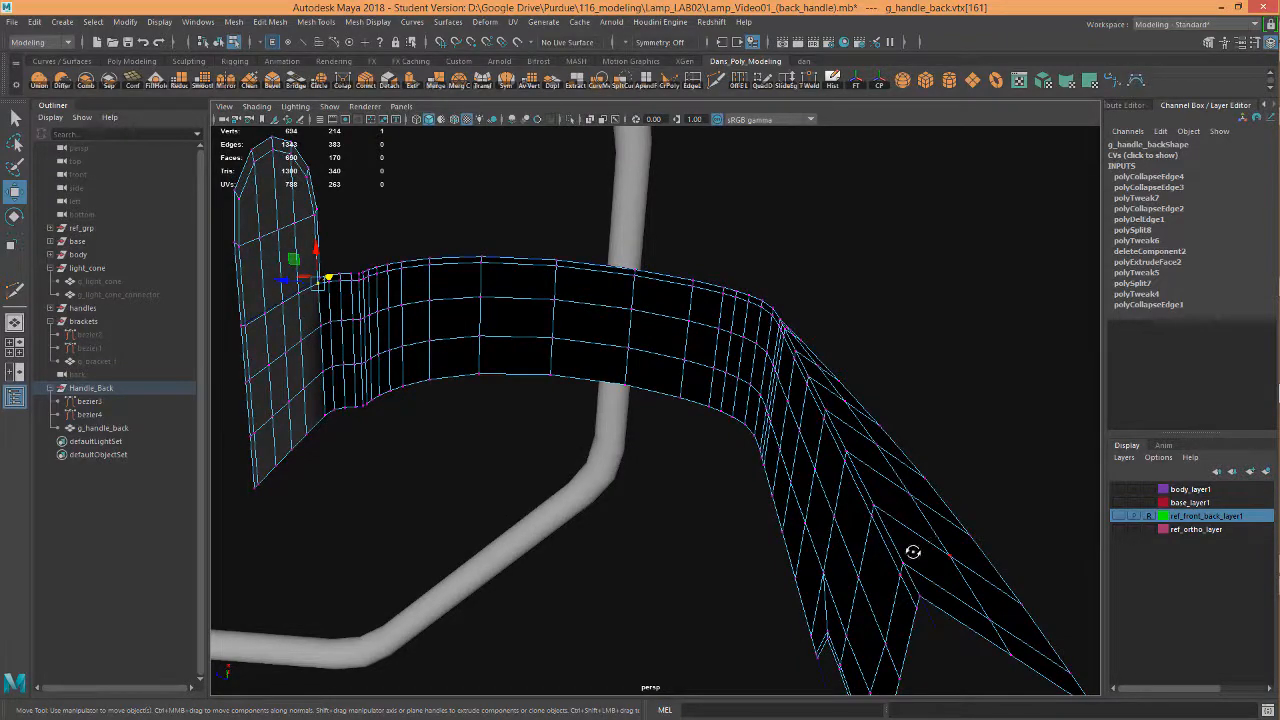
mouse_move(912, 551)
alt+mouse_down()
mouse_move(895, 503)
mouse_move(906, 527)
alt+mouse_up()
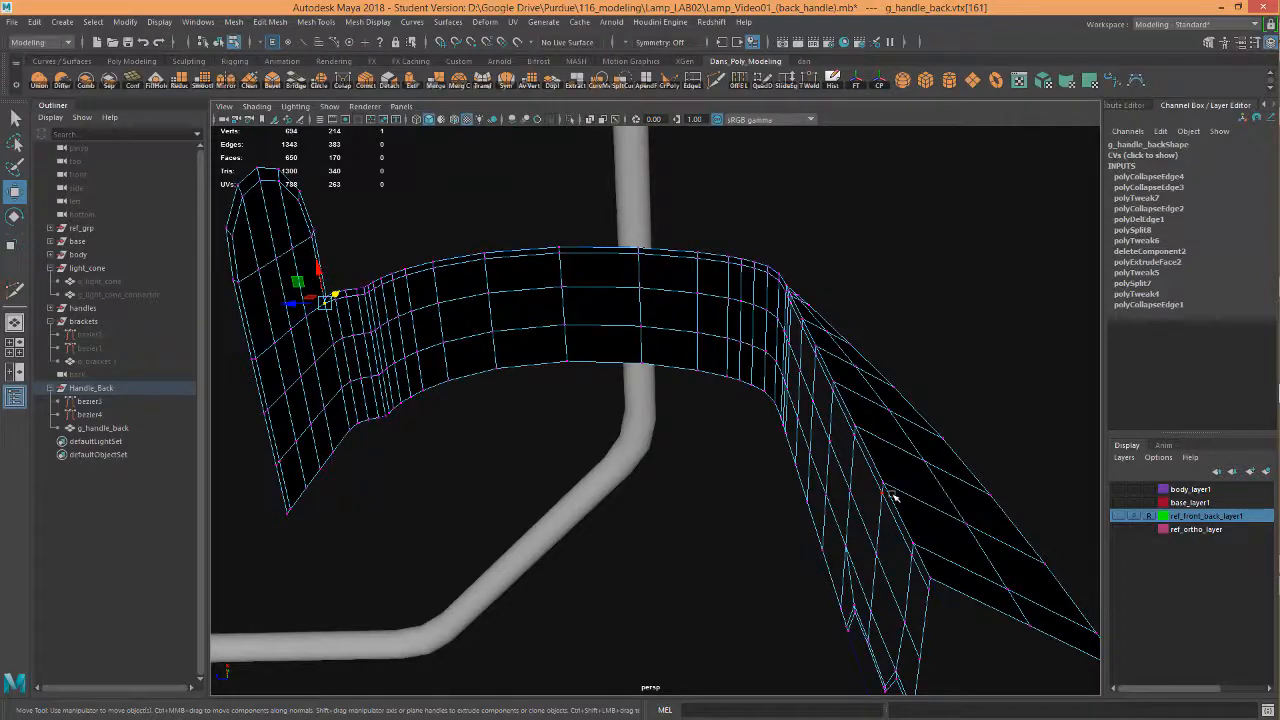
key(3)
alt+drag(945, 522, 831, 494)
alt+drag(893, 267, 913, 328)
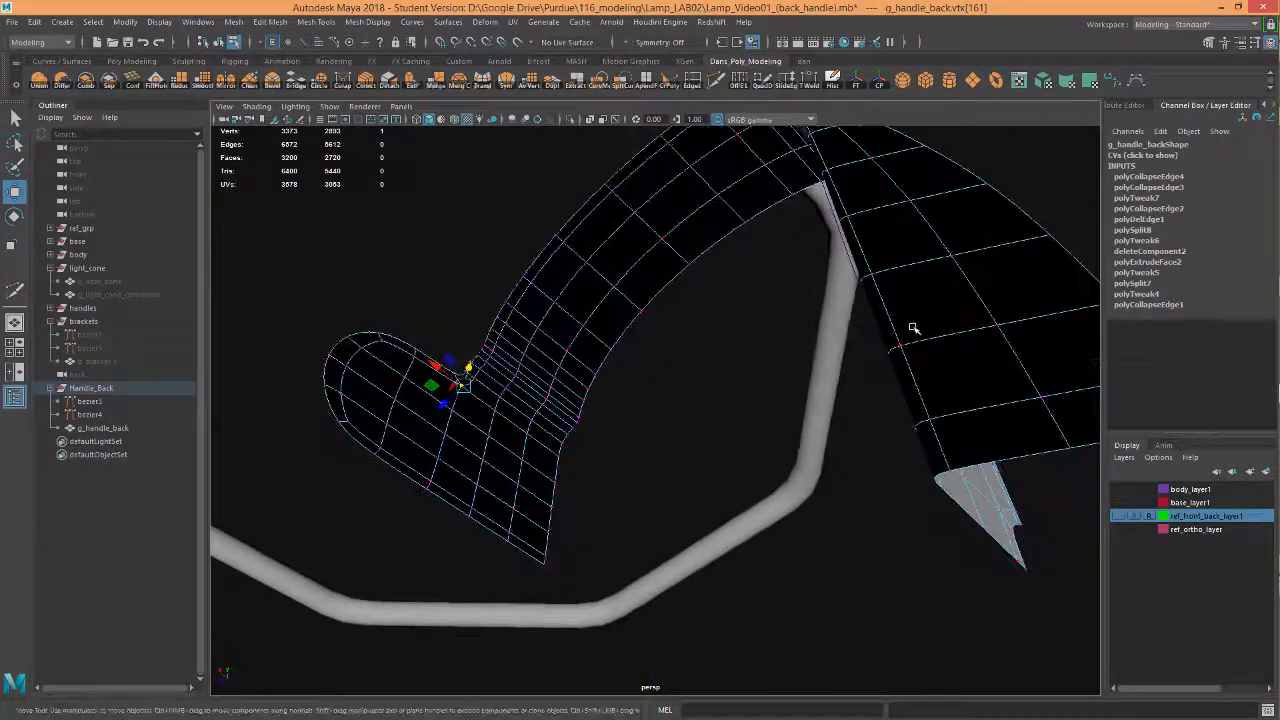
alt+drag(1066, 389, 948, 557)
right_drag(935, 362, 960, 459)
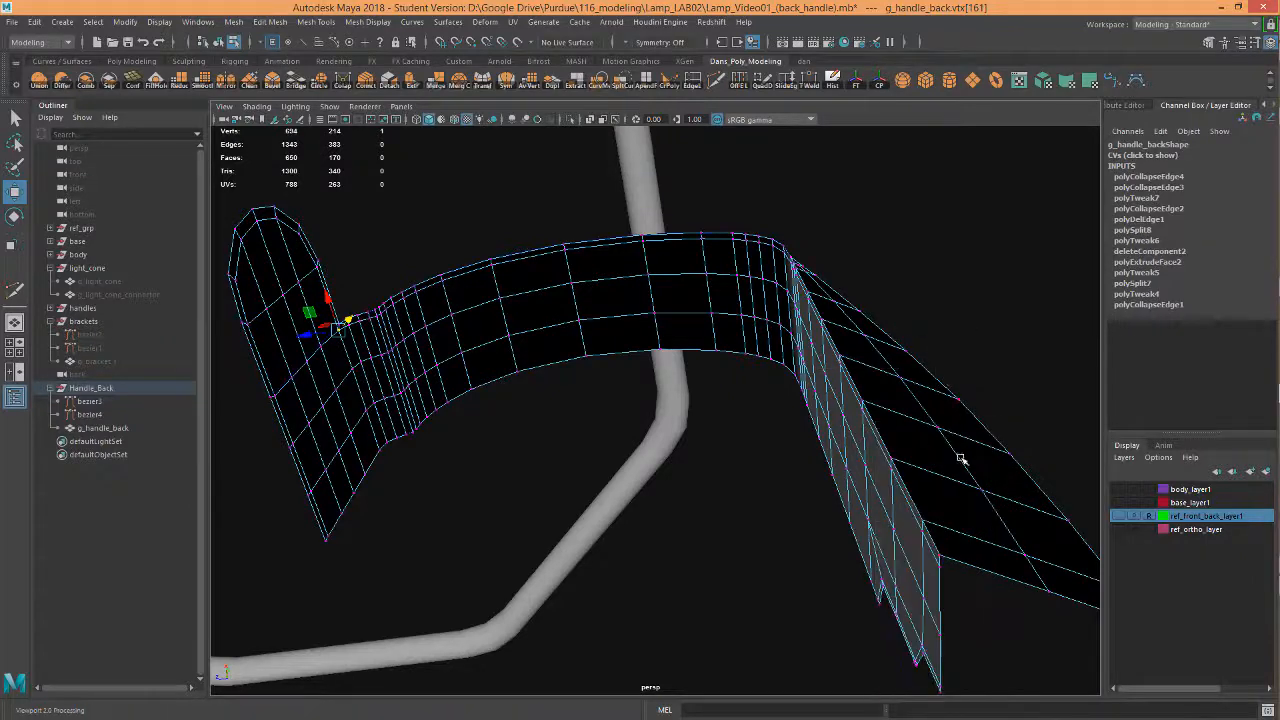
Step: Hide the two bezier curves in the Handle_Back group
click(88, 401)
ctrl+click(100, 416)
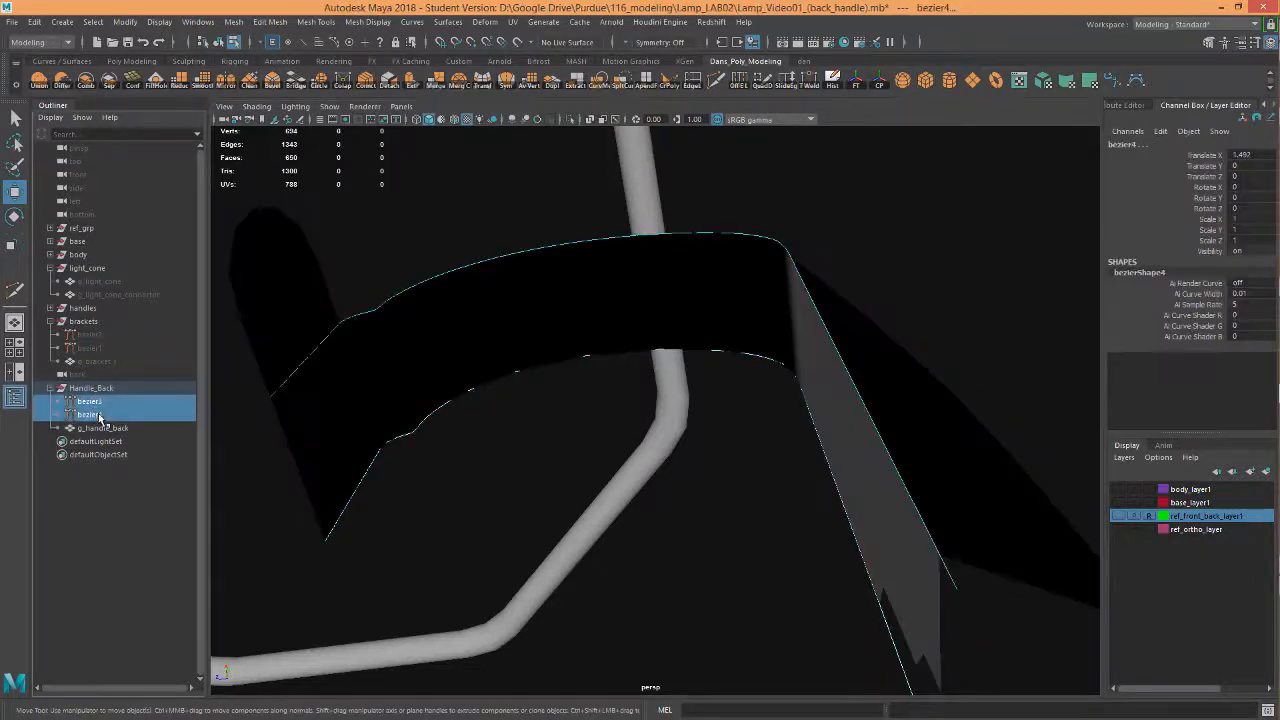
key(ctrl+h)
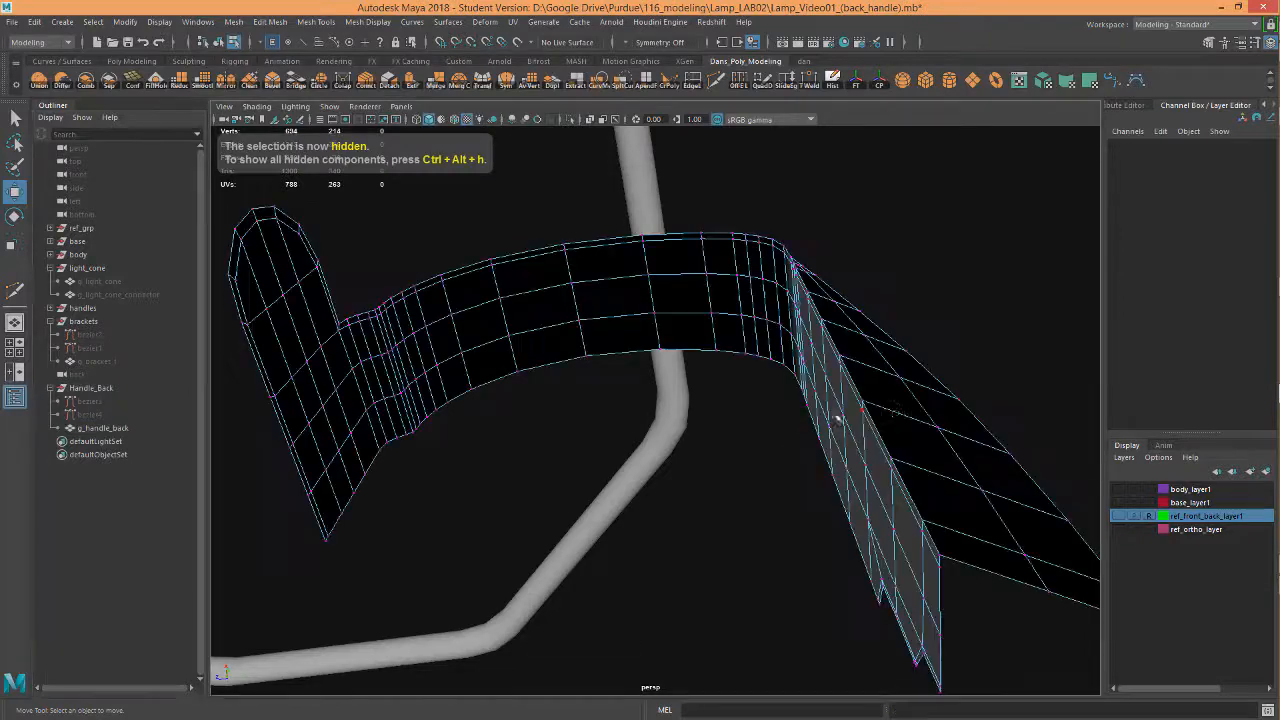
Step: Switch the octagonal handle tube to object selection and hide it
alt+drag(834, 409, 787, 427)
click(614, 424)
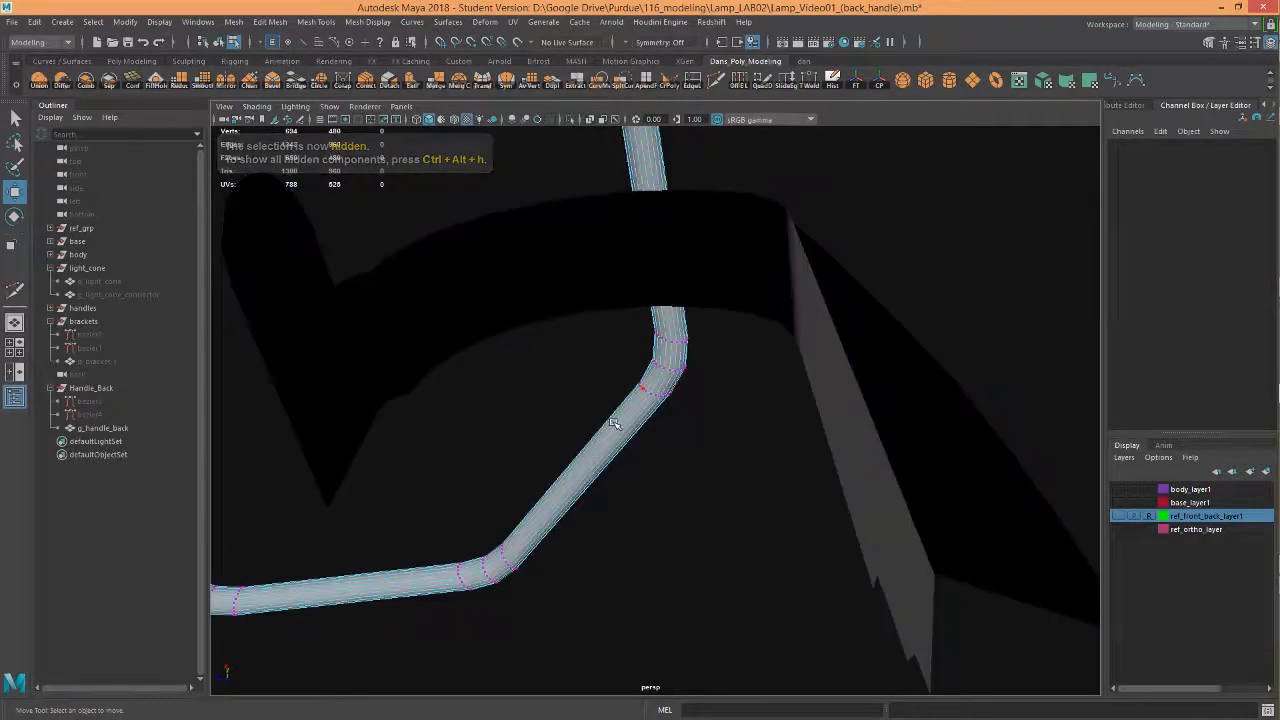
right_drag(621, 423, 686, 304)
click(641, 398)
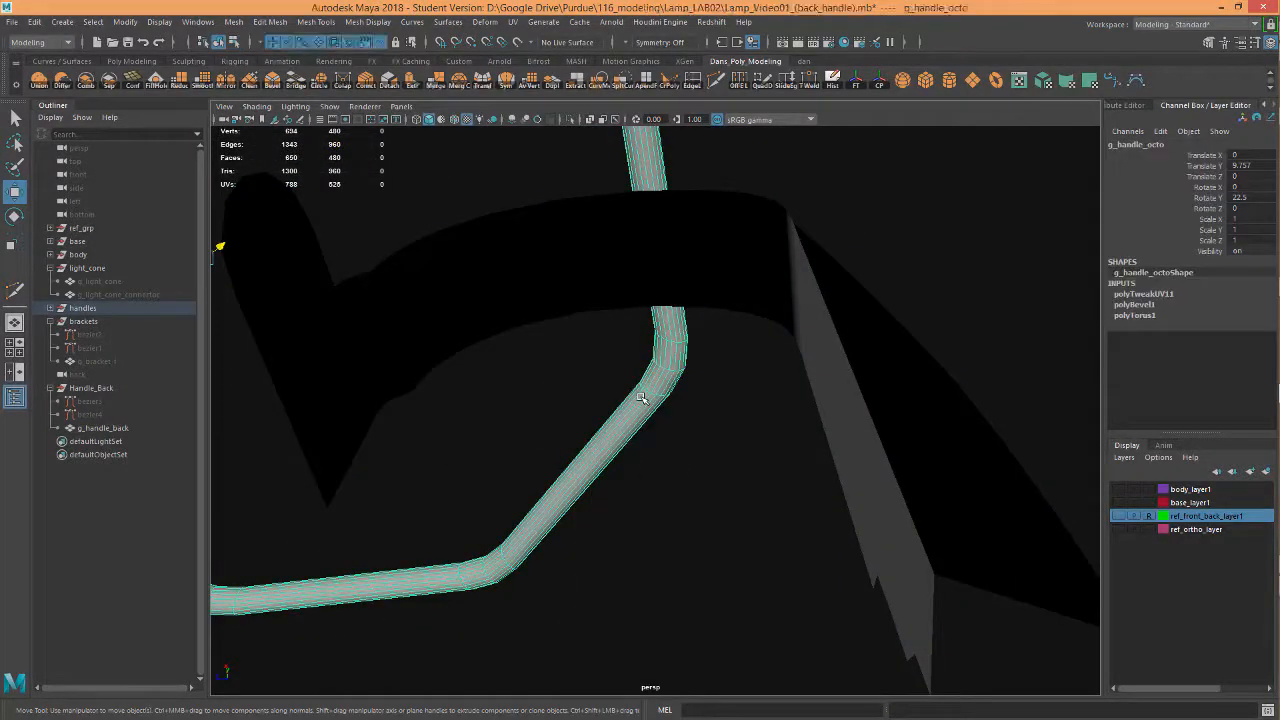
key(ctrl+h)
Step: Select the edge loop close beside the back handle's side fold and slide it slightly away from the fold
click(903, 466)
alt+drag(903, 466, 898, 566)
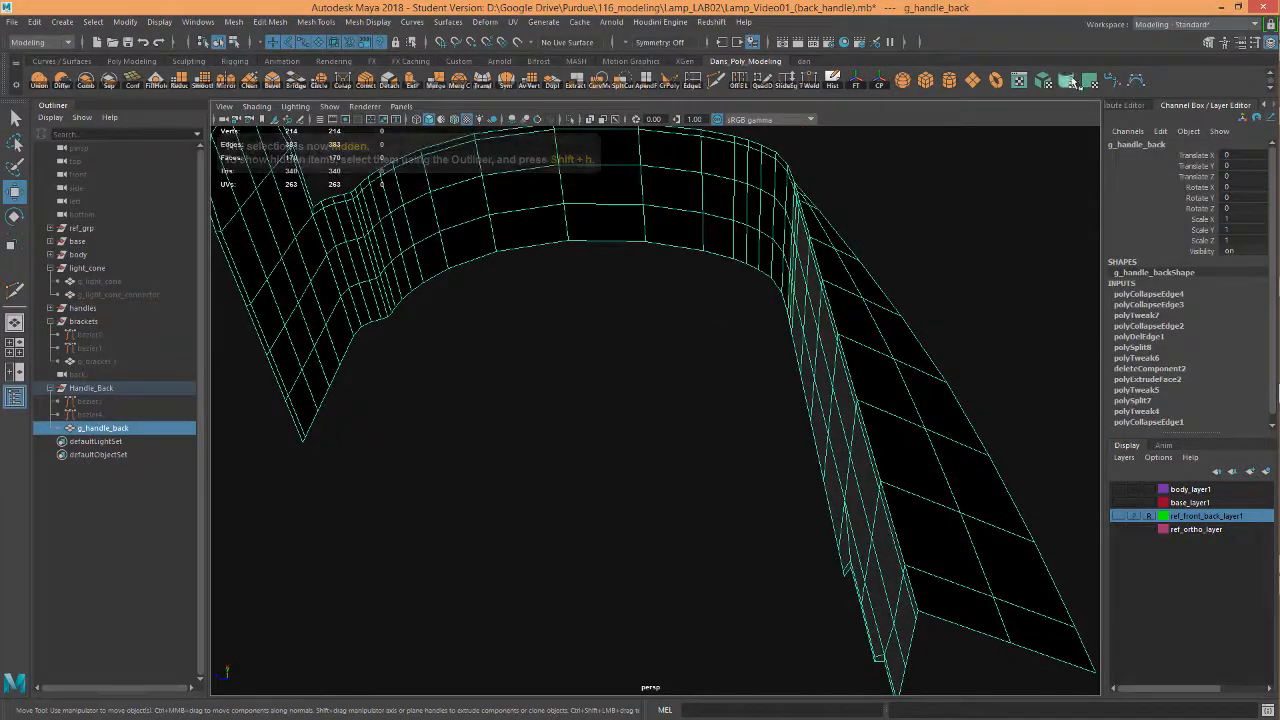
right_drag(884, 322, 883, 287)
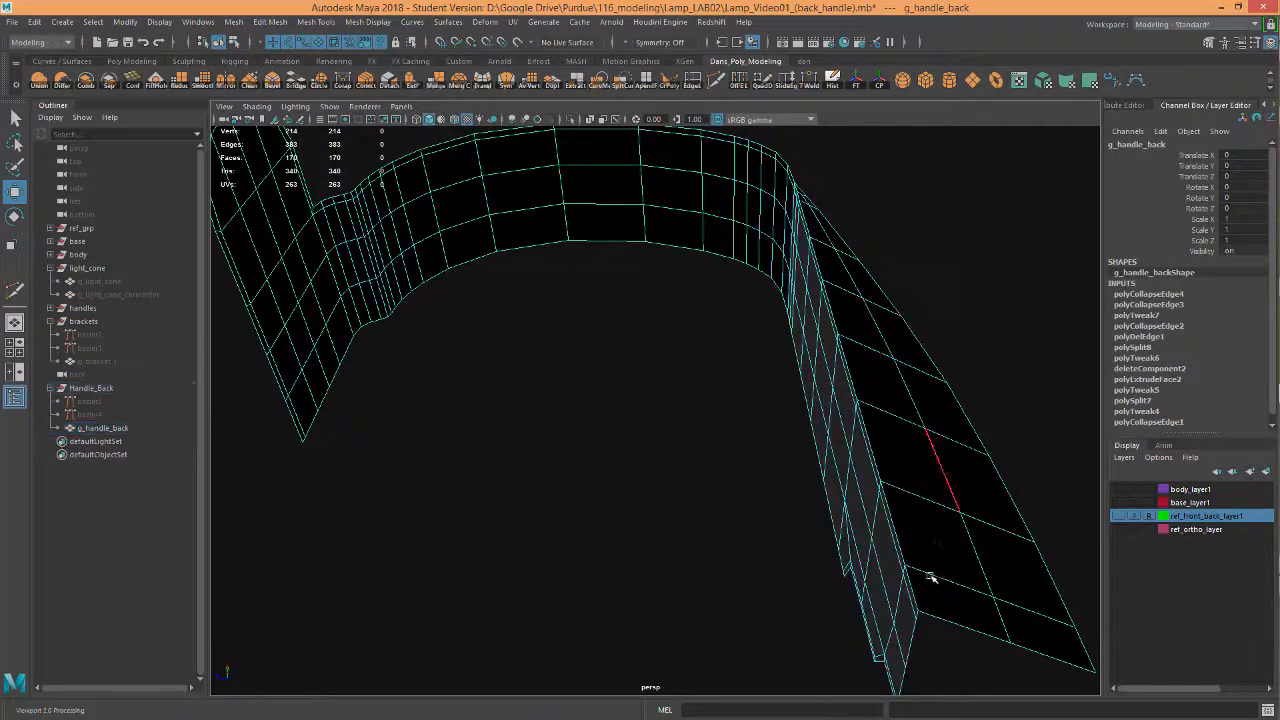
click(912, 592)
alt+middle_drag(880, 449, 855, 606)
alt+drag(855, 606, 829, 249)
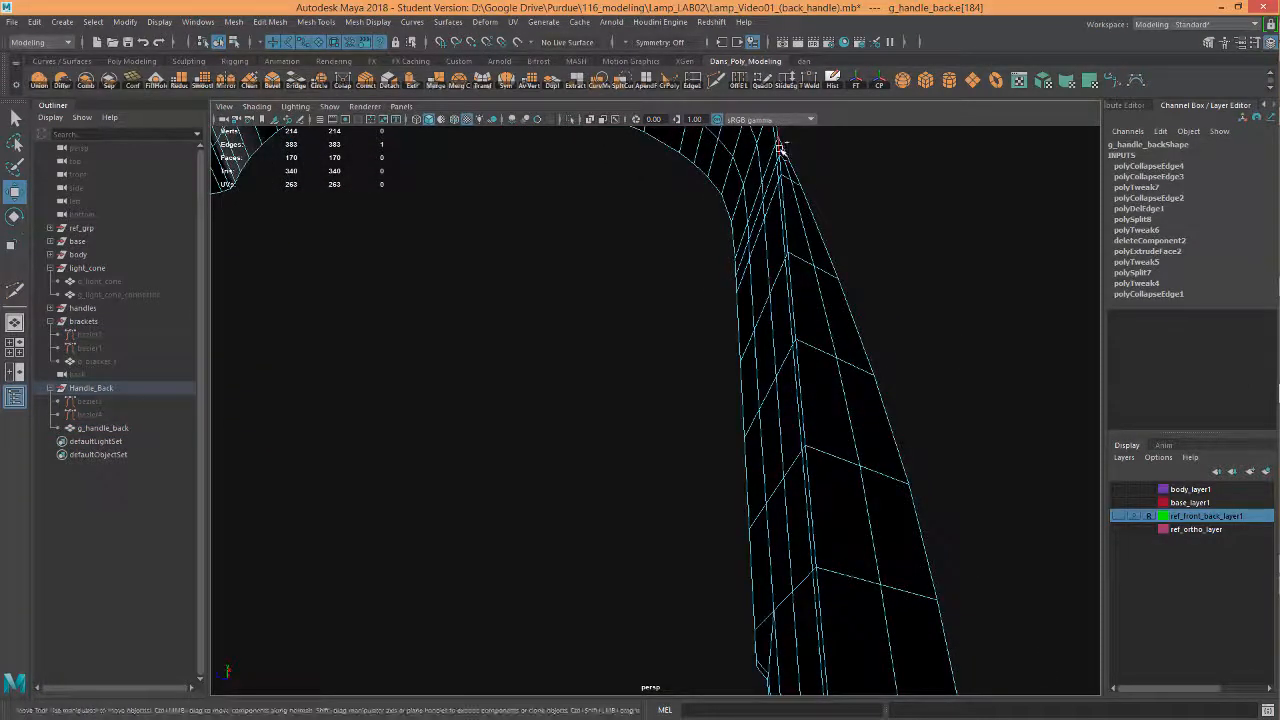
double_click(788, 195)
alt+drag(876, 524, 790, 430)
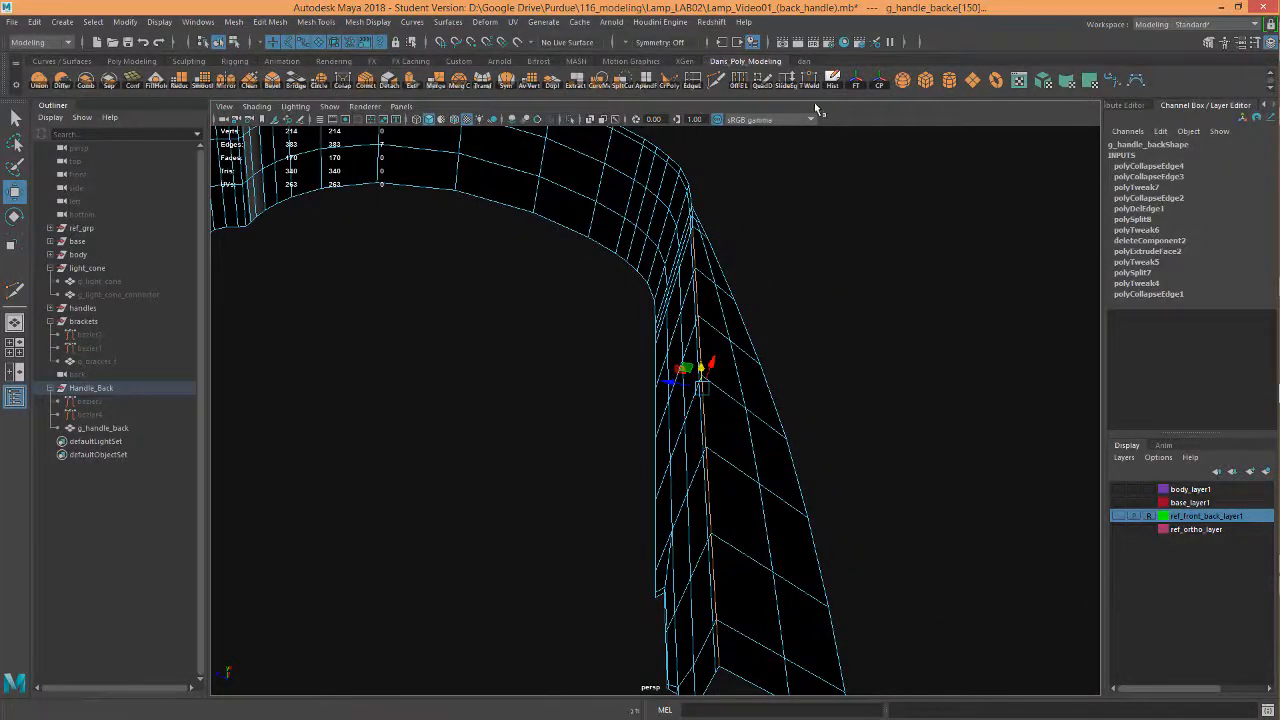
click(785, 80)
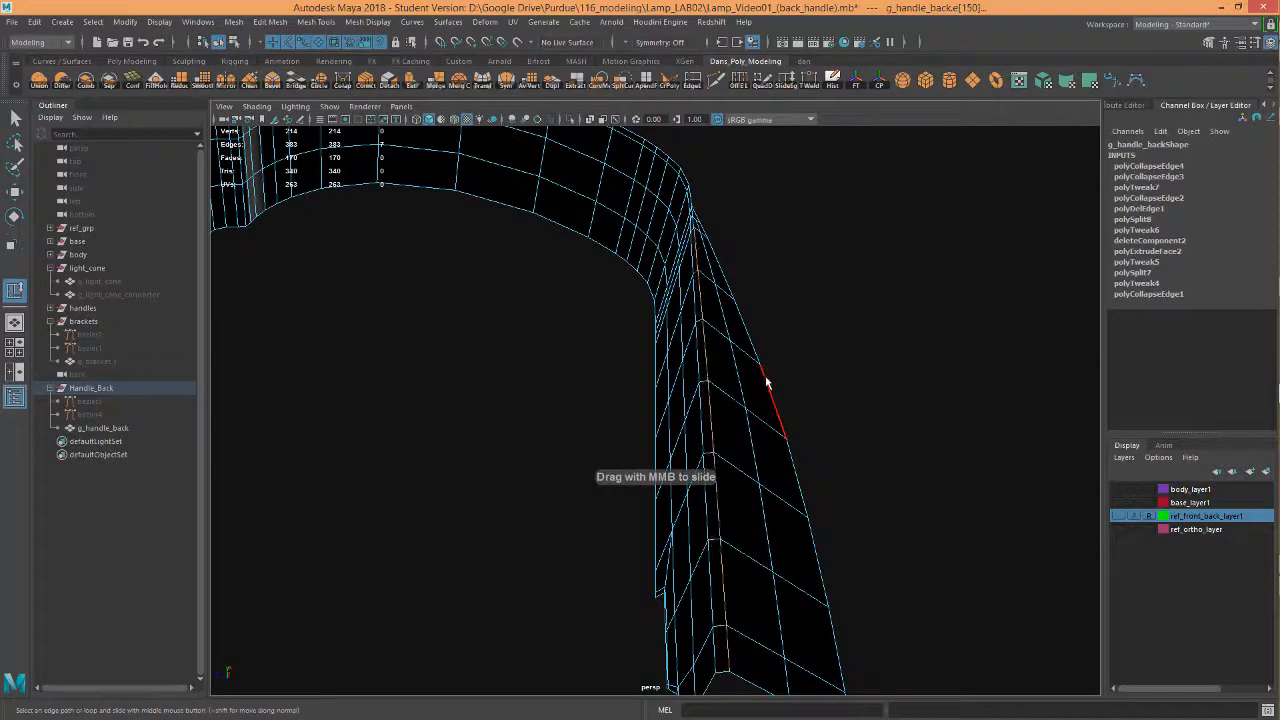
middle_drag(767, 382, 770, 390)
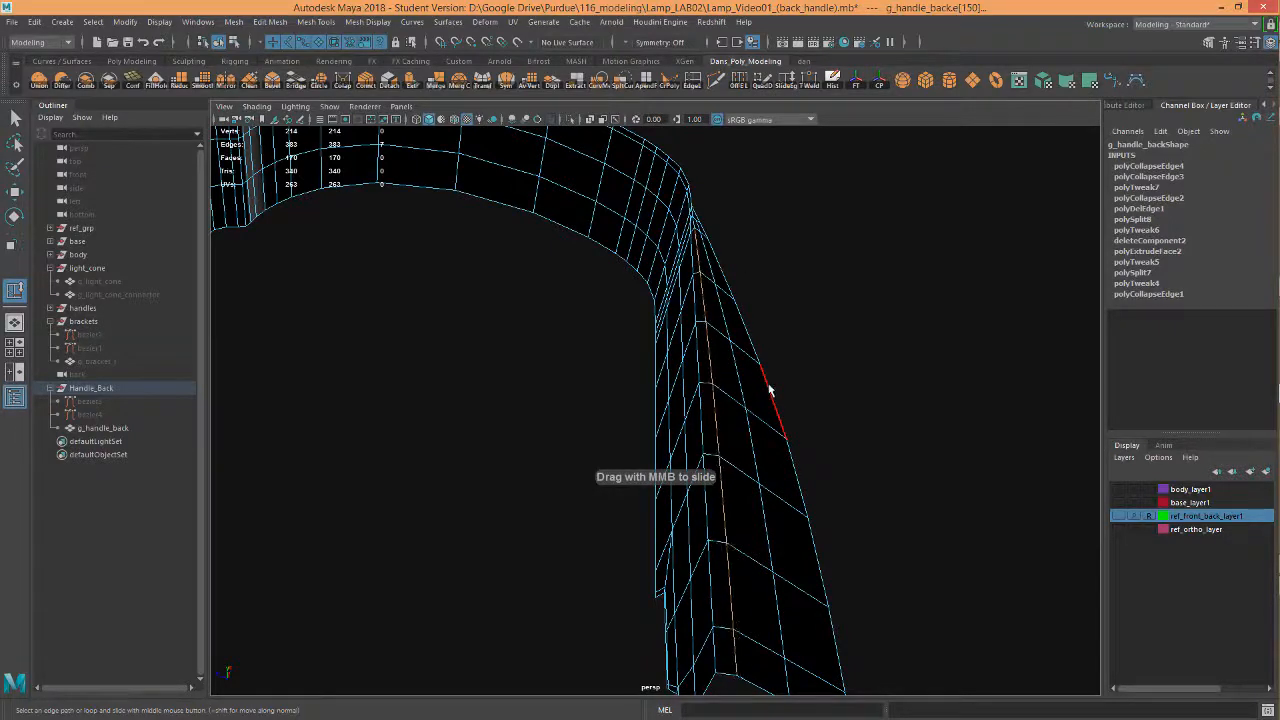
Step: Select the edge loop running along the side fold itself and slide it slightly with the Slide Edge tool
alt+drag(717, 579, 714, 476)
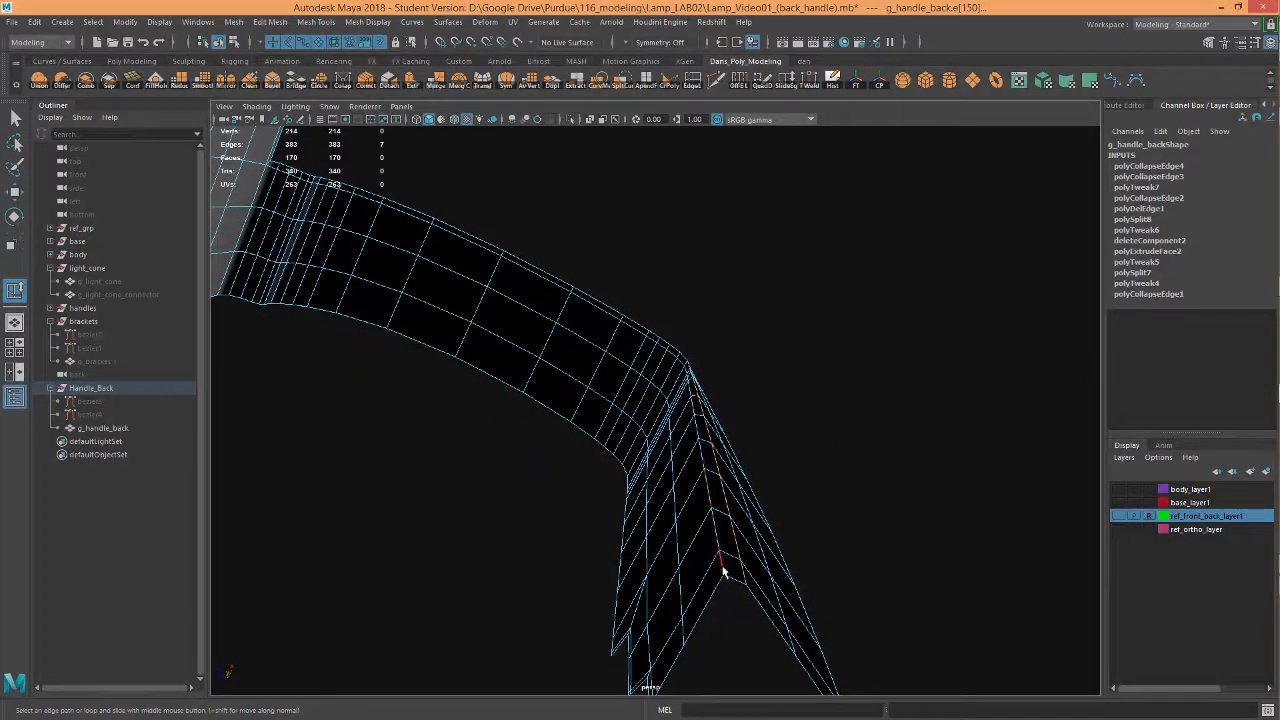
alt+drag(757, 449, 714, 380)
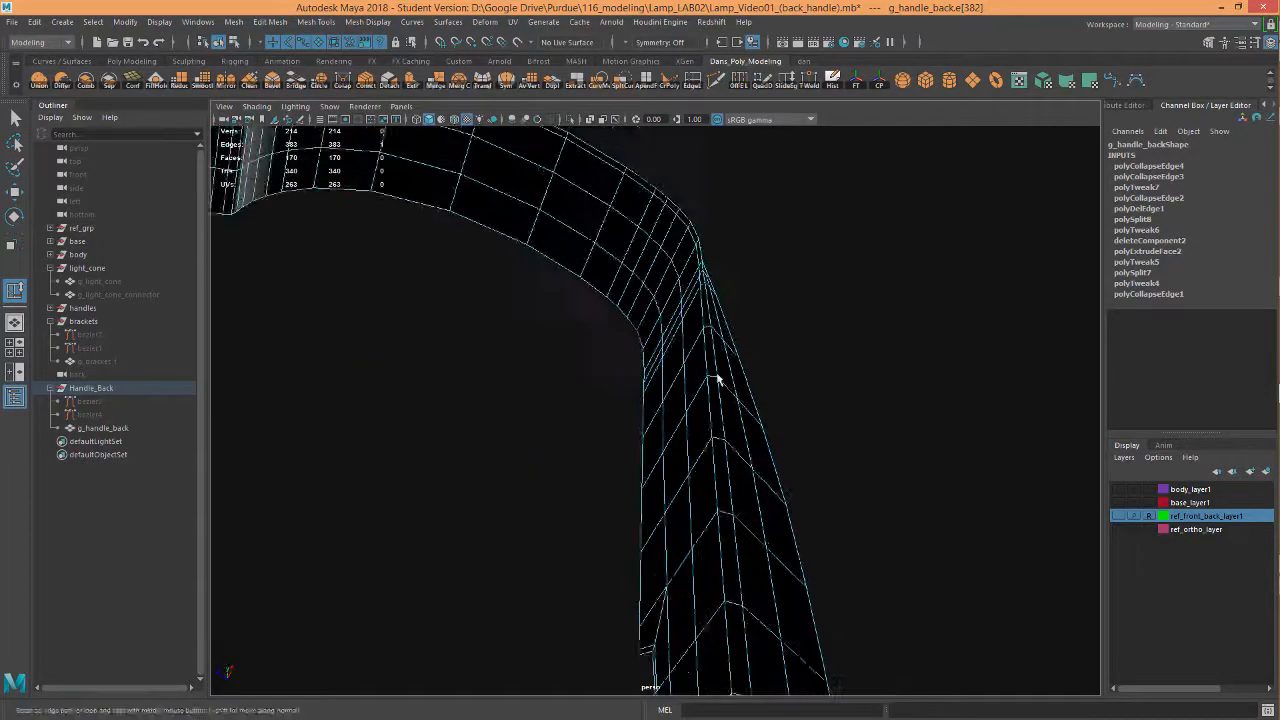
double_click(700, 300)
alt+middle_drag(760, 443, 767, 396)
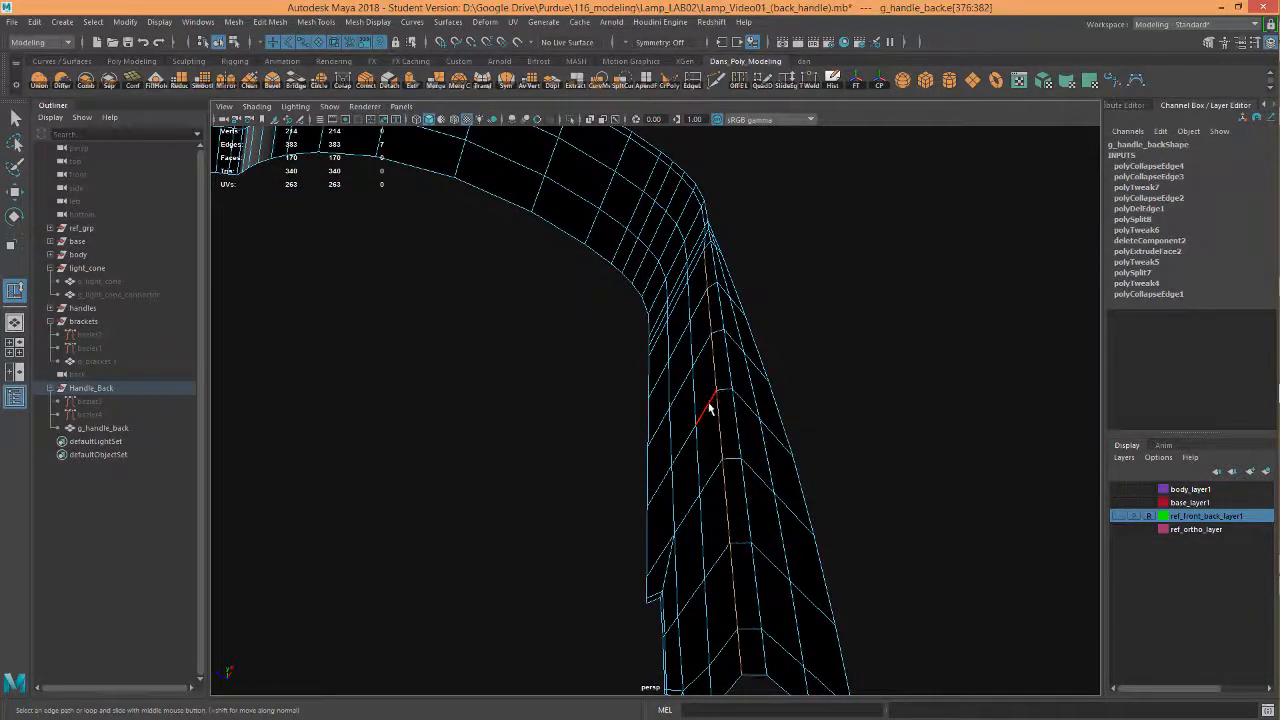
middle_drag(710, 404, 709, 404)
Step: Check the side fold and the whole back handle in smooth preview
alt+drag(718, 392, 671, 308)
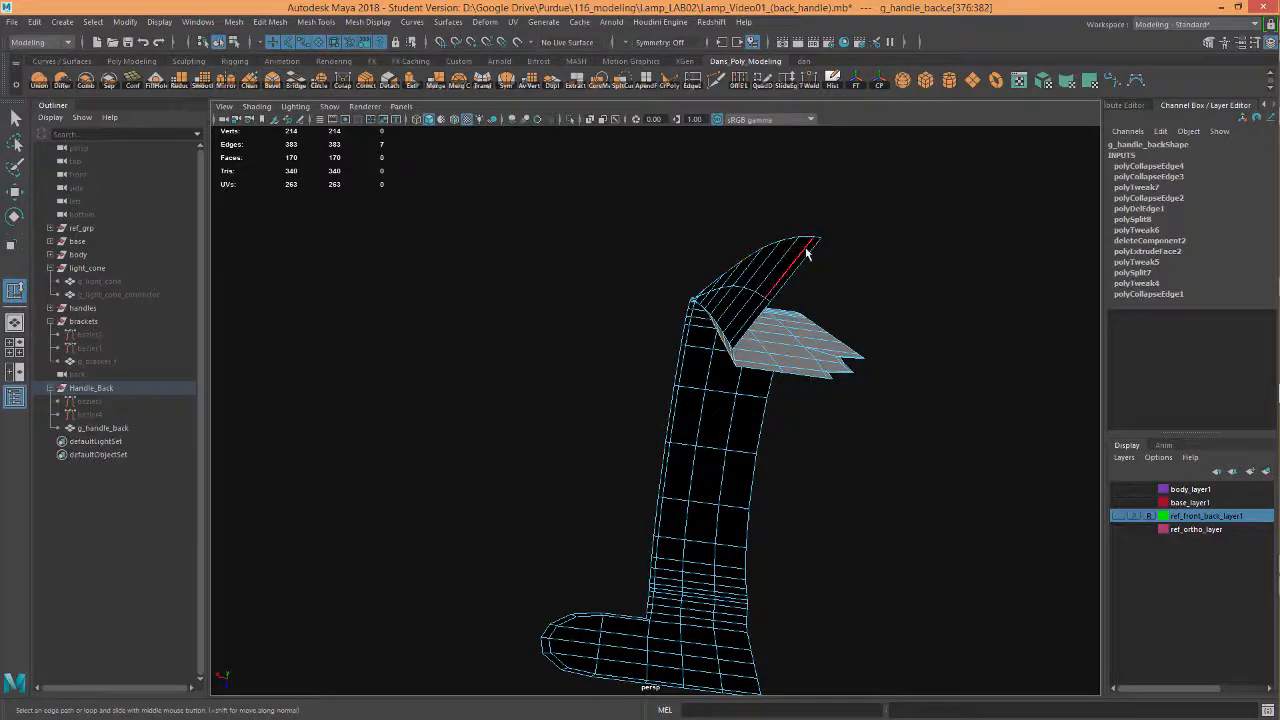
alt+drag(830, 259, 886, 274)
key(3)
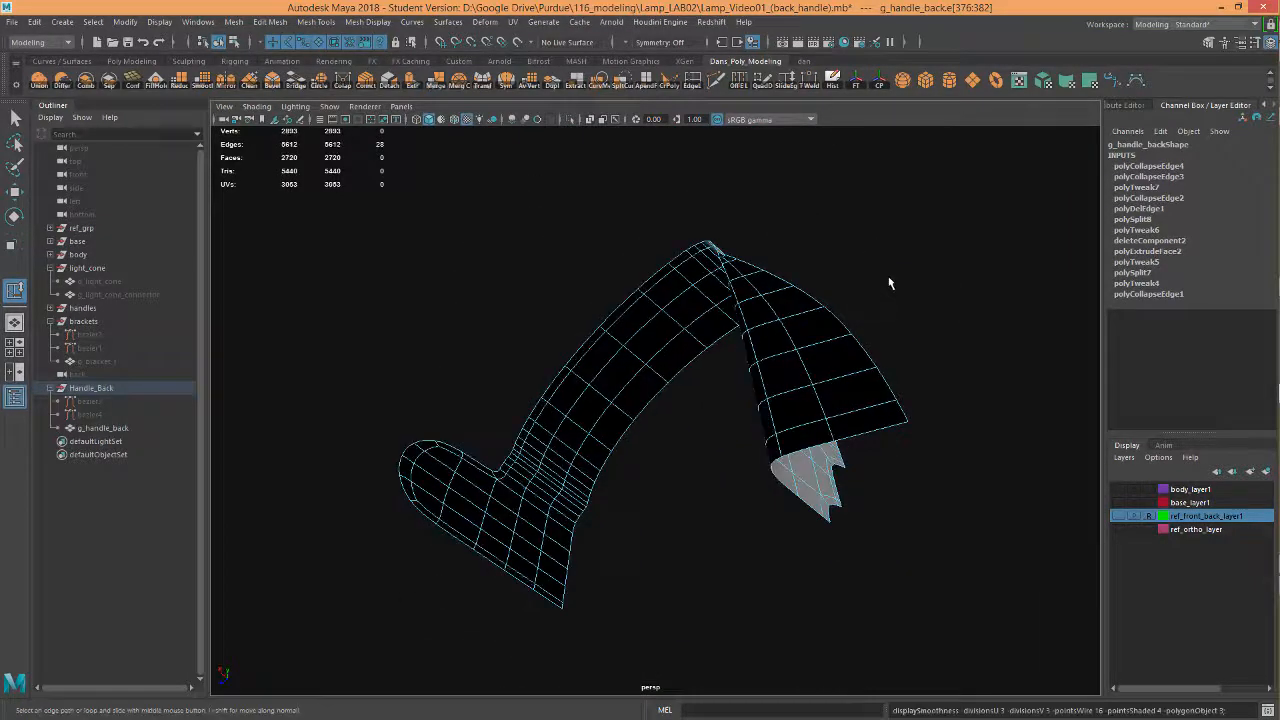
mouse_move(804, 281)
alt+mouse_down()
mouse_move(823, 254)
mouse_move(829, 306)
mouse_move(892, 284)
mouse_move(840, 369)
mouse_move(654, 351)
mouse_move(634, 406)
mouse_move(646, 426)
mouse_move(580, 371)
mouse_move(771, 363)
mouse_move(827, 344)
mouse_move(780, 471)
mouse_move(800, 366)
alt+mouse_up()
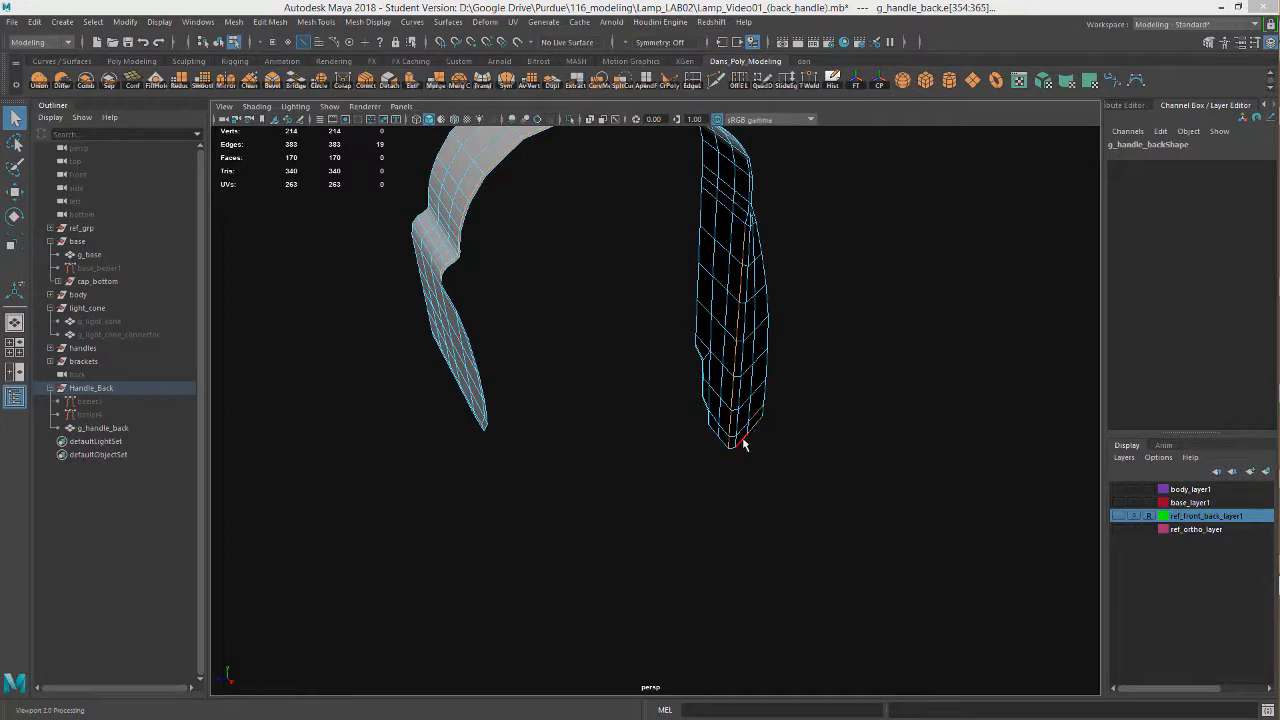
Step: Select the edge loop beside the side fold plus the next parallel loop, and slide both farther away from the fold
click(741, 355)
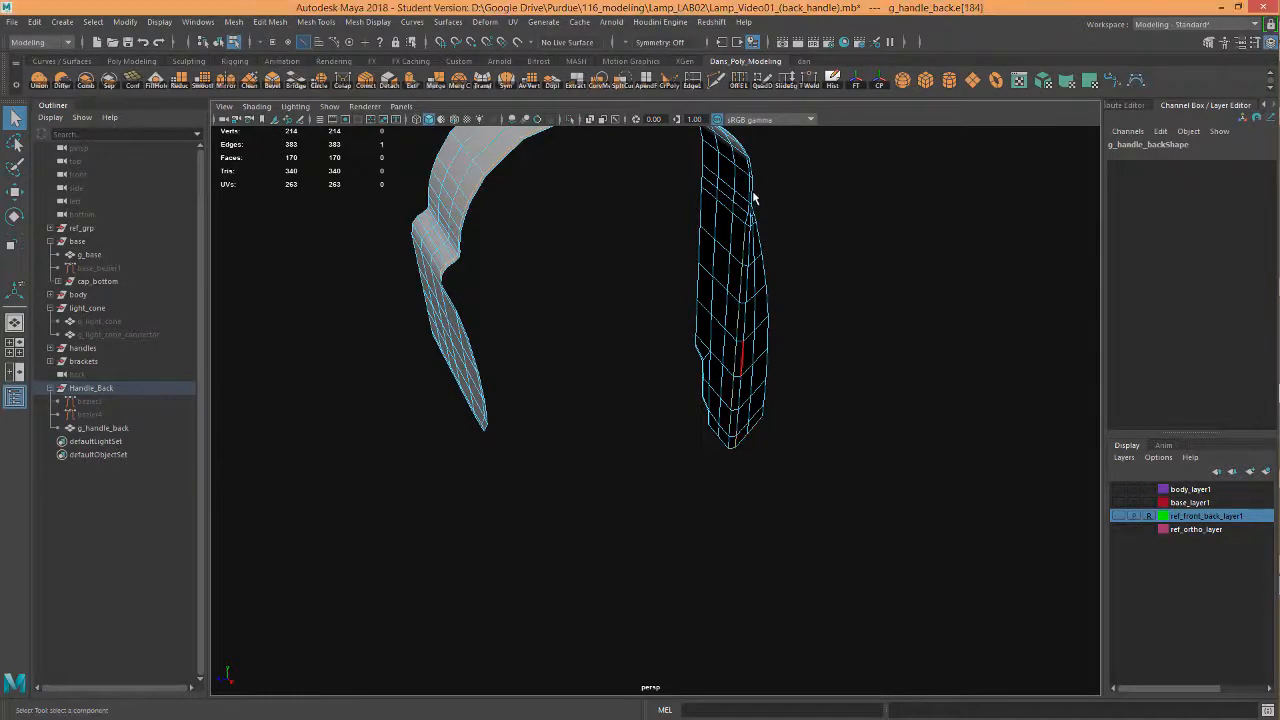
double_click(750, 252)
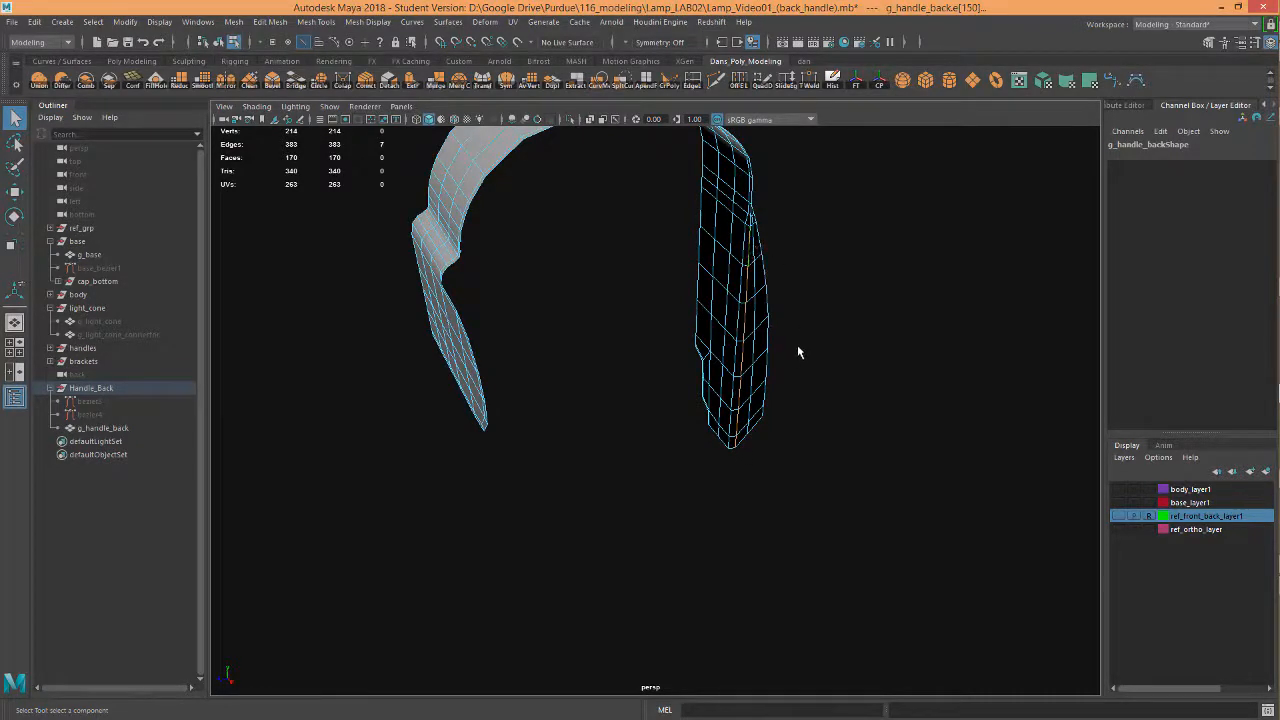
key(f)
alt+drag(760, 369, 694, 289)
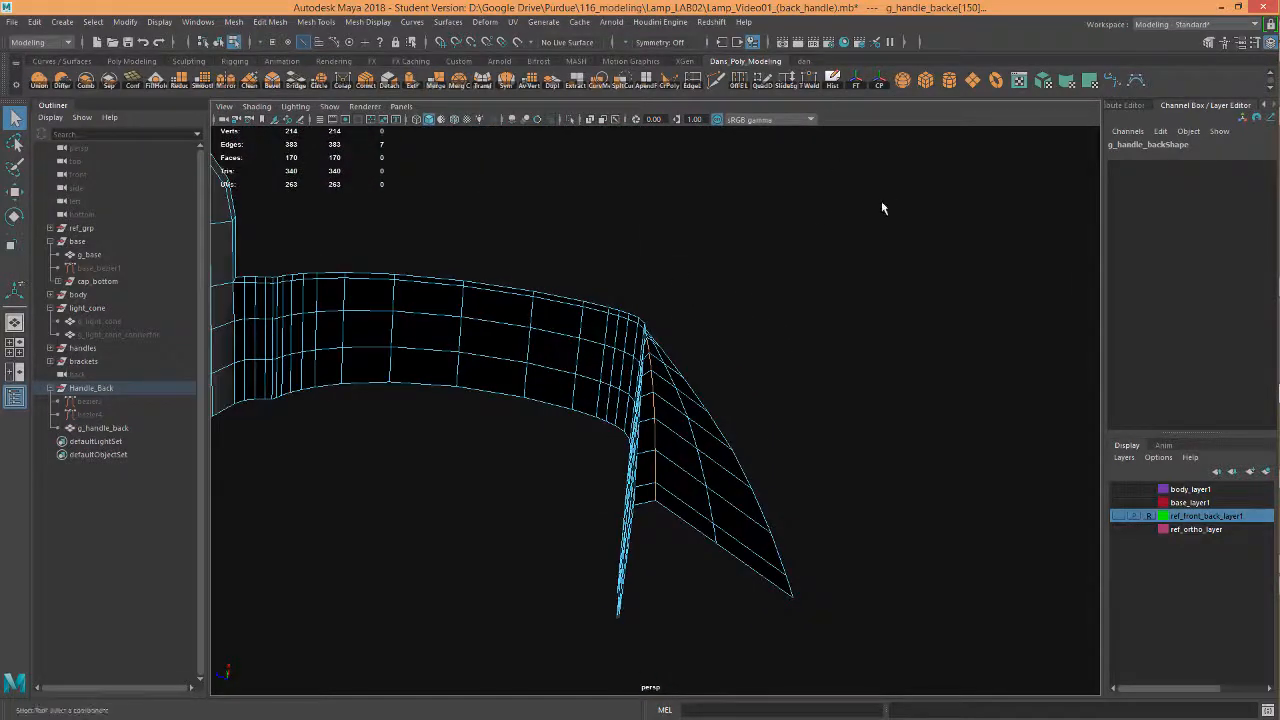
alt+drag(882, 208, 742, 347)
alt+drag(703, 440, 854, 217)
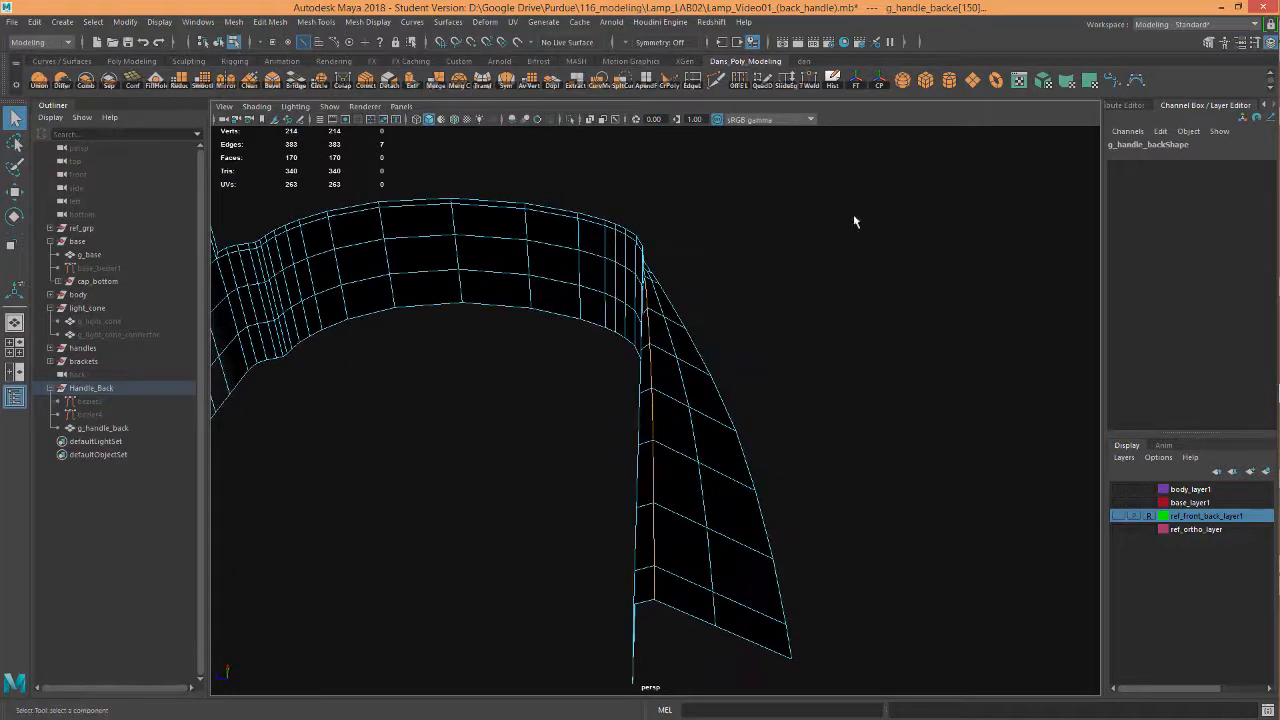
click(808, 85)
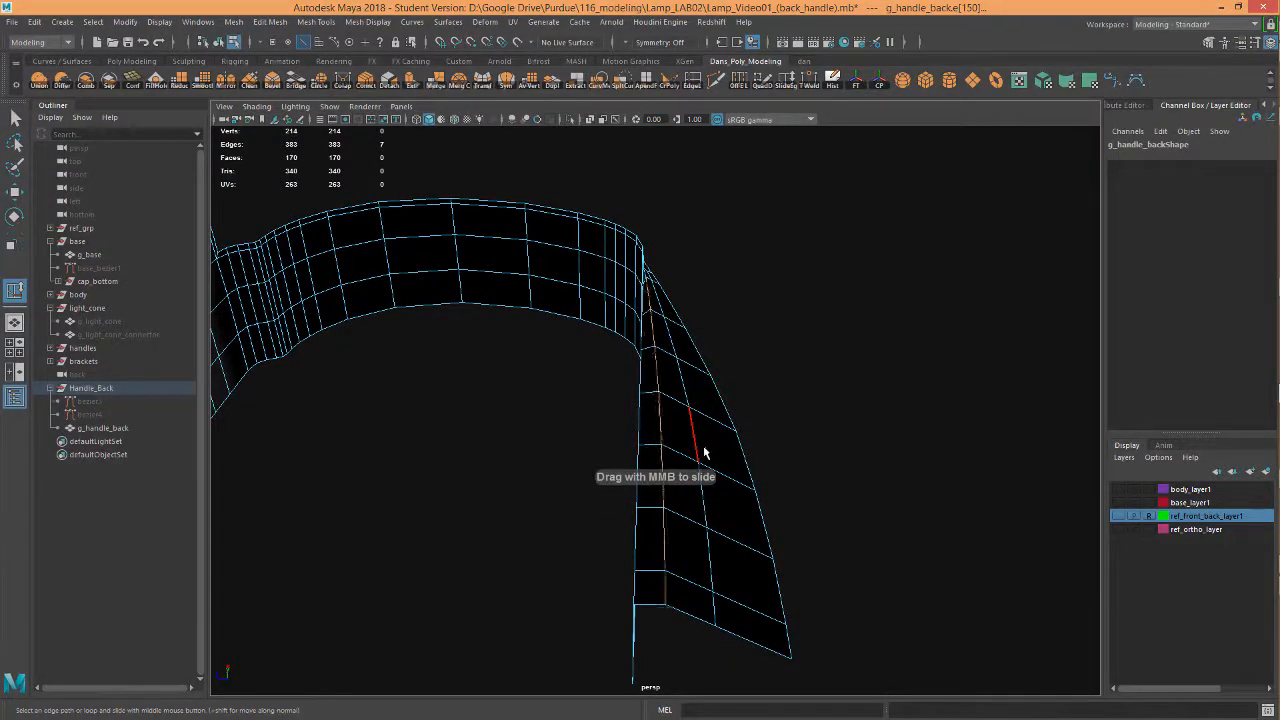
click(706, 576)
shift+click(716, 612)
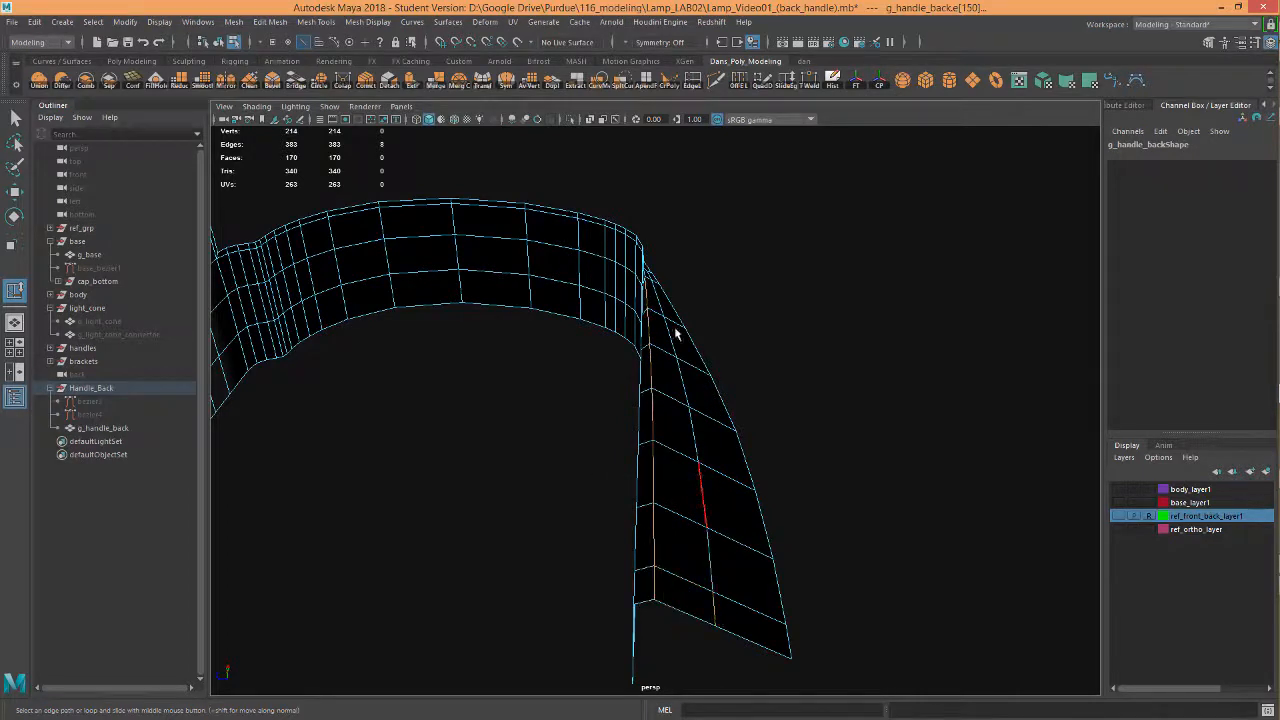
middle_drag(655, 435, 677, 449)
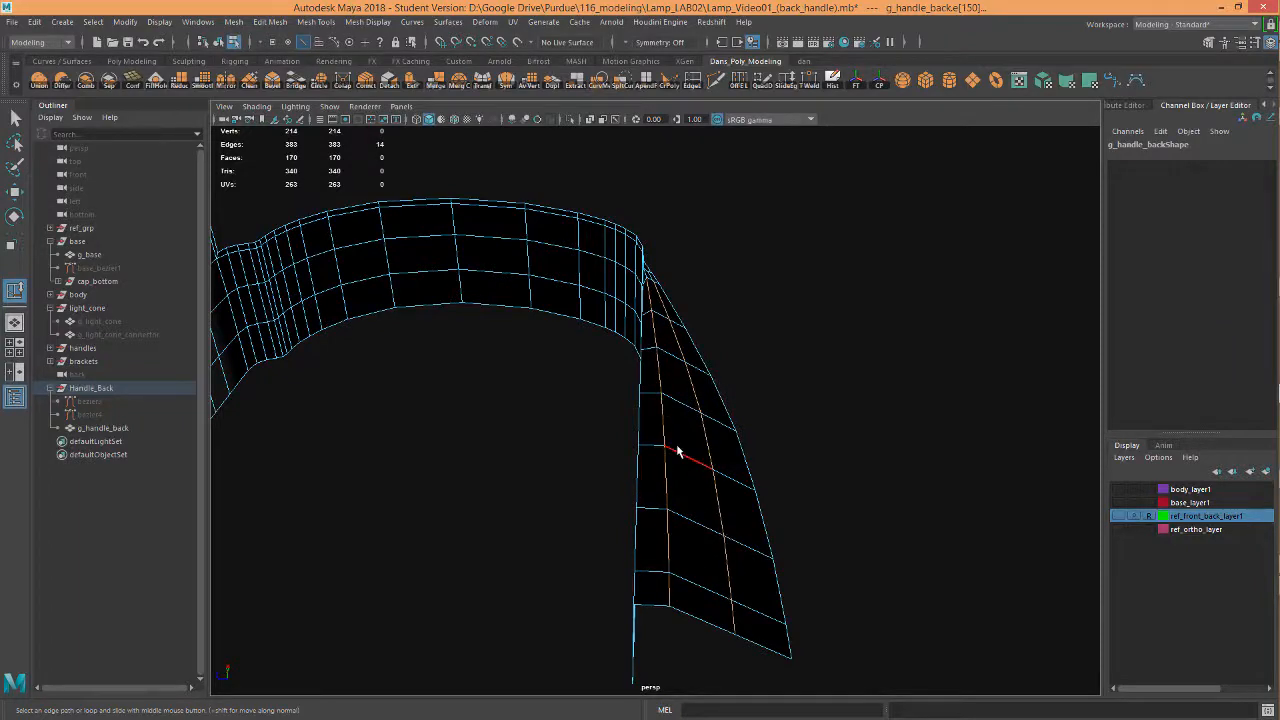
Step: Try to slide the edge loop along the side fold with the Slide Edge tool
alt+drag(677, 449, 611, 494)
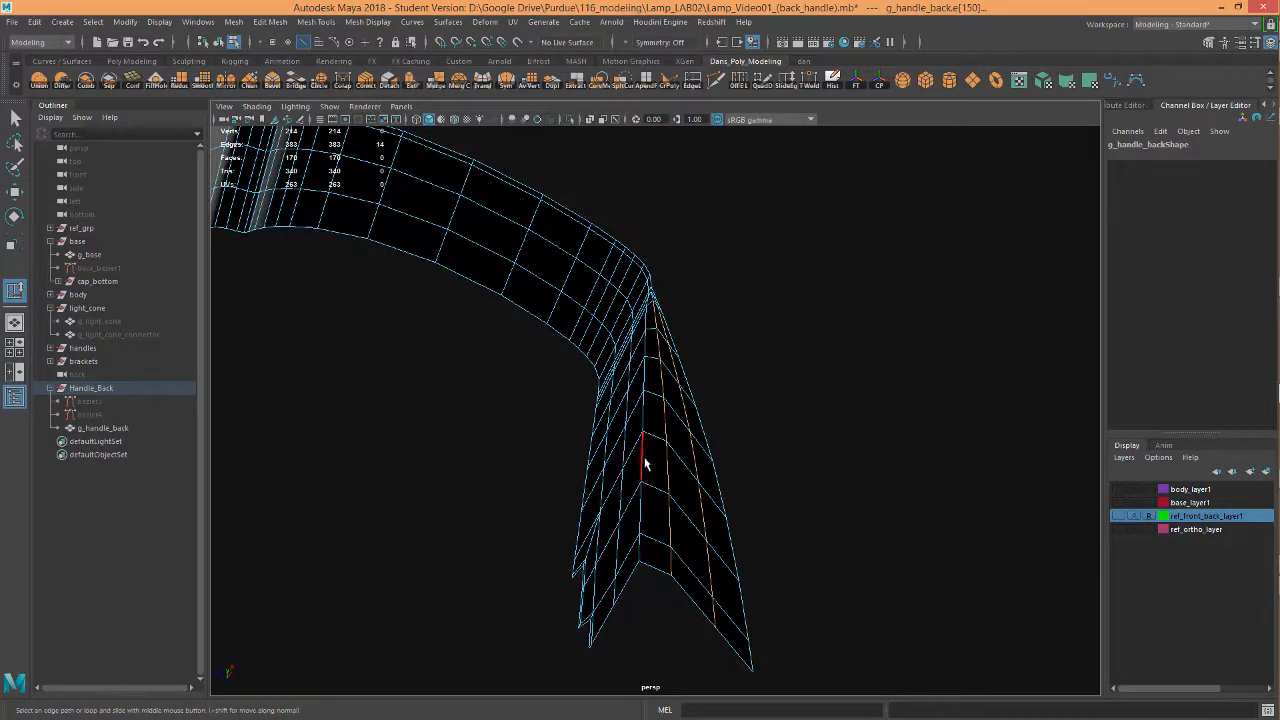
click(644, 544)
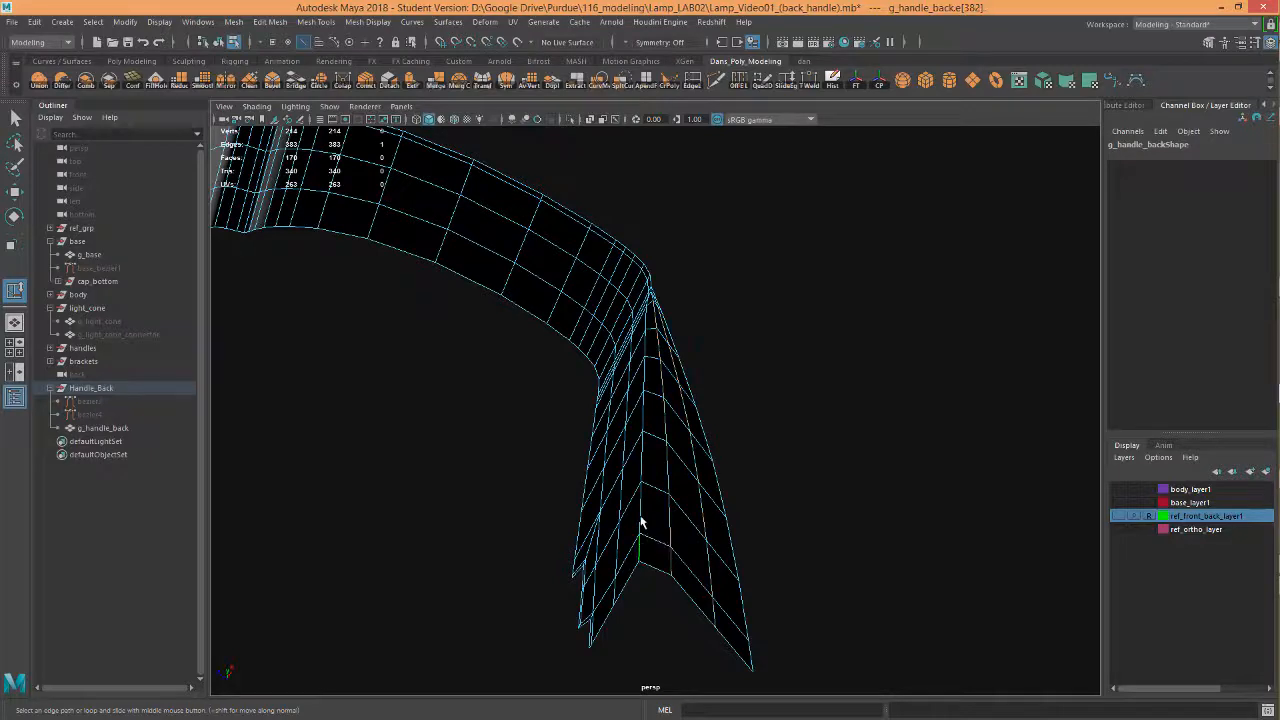
shift+double_click(647, 318)
middle_drag(650, 350, 661, 364)
alt+drag(662, 513, 731, 409)
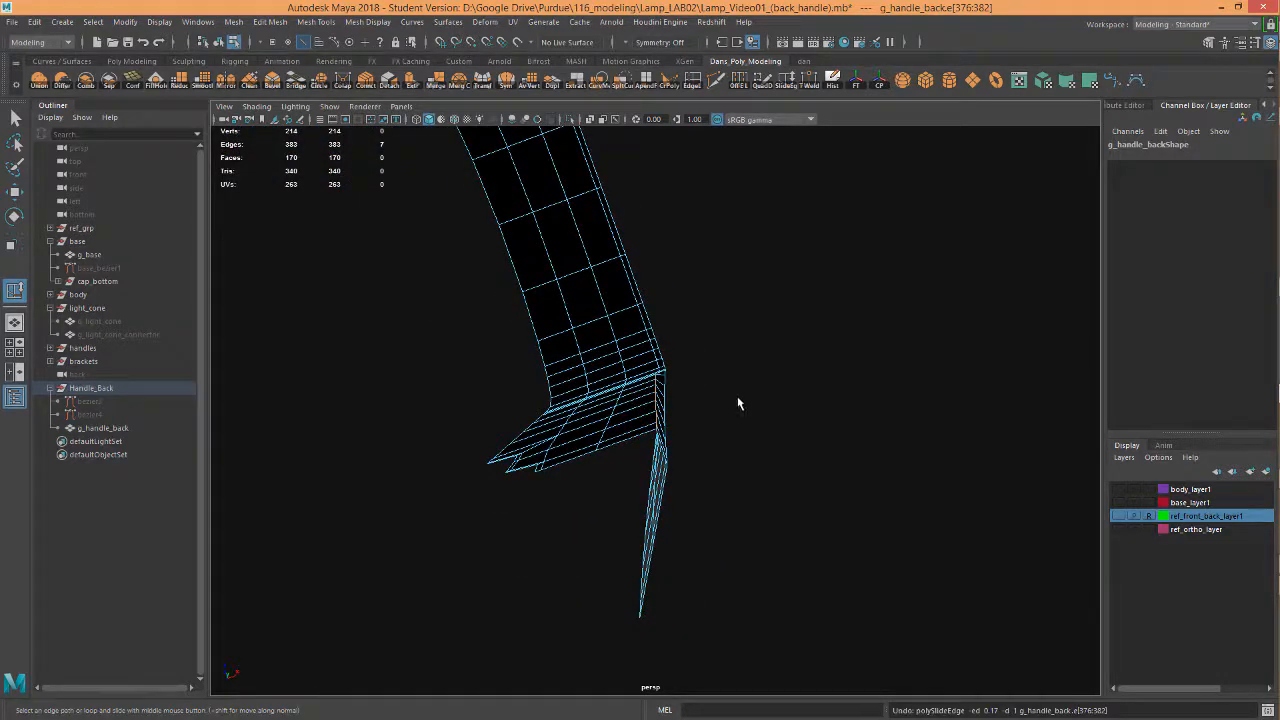
Step: Move the side fold's edge loop slightly outward with the Move tool, in line with the arm's outer edge
mouse_move(741, 396)
alt+mouse_down()
mouse_move(720, 466)
mouse_move(740, 394)
mouse_move(760, 403)
alt+mouse_up()
alt+drag(681, 397, 652, 508)
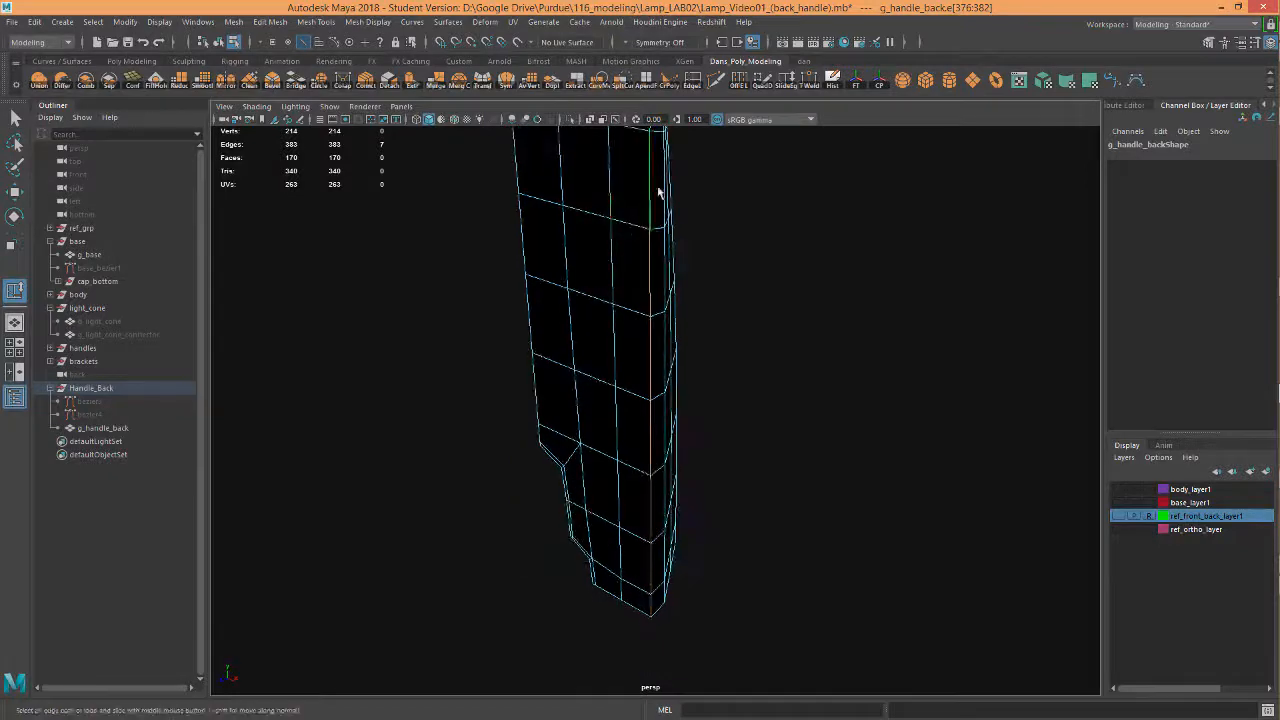
alt+drag(645, 299, 607, 323)
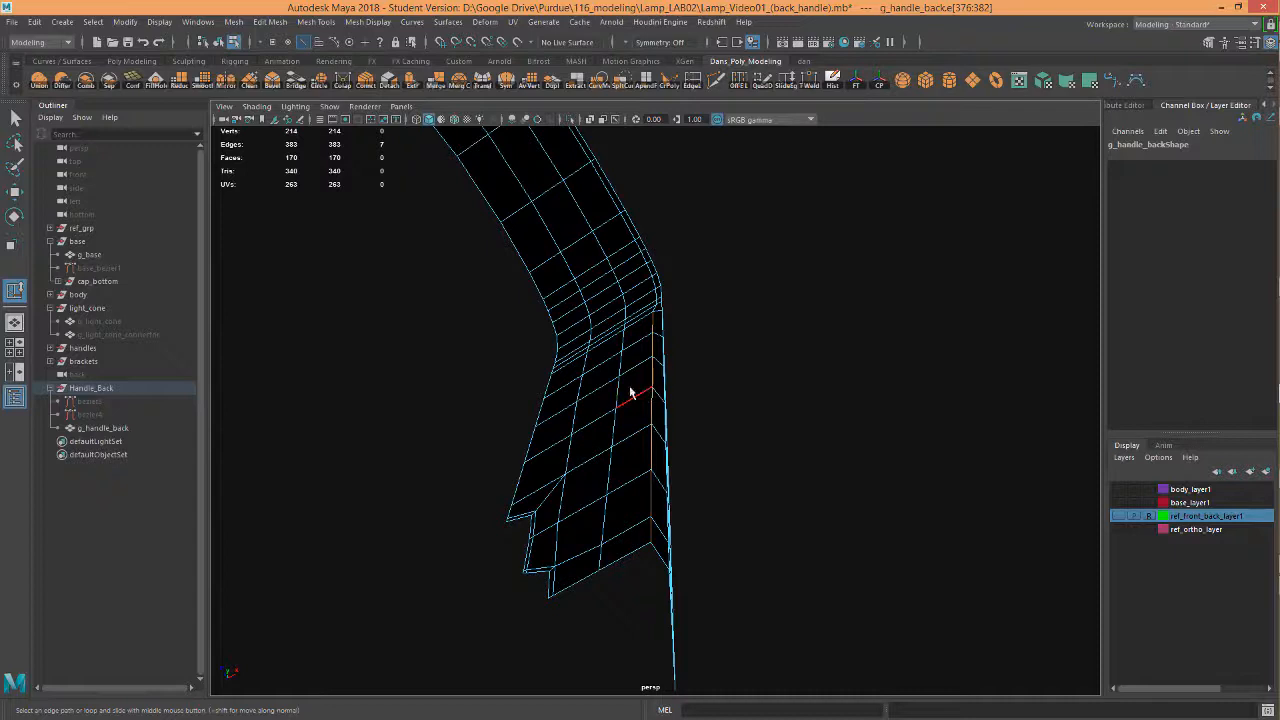
alt+drag(697, 332, 697, 330)
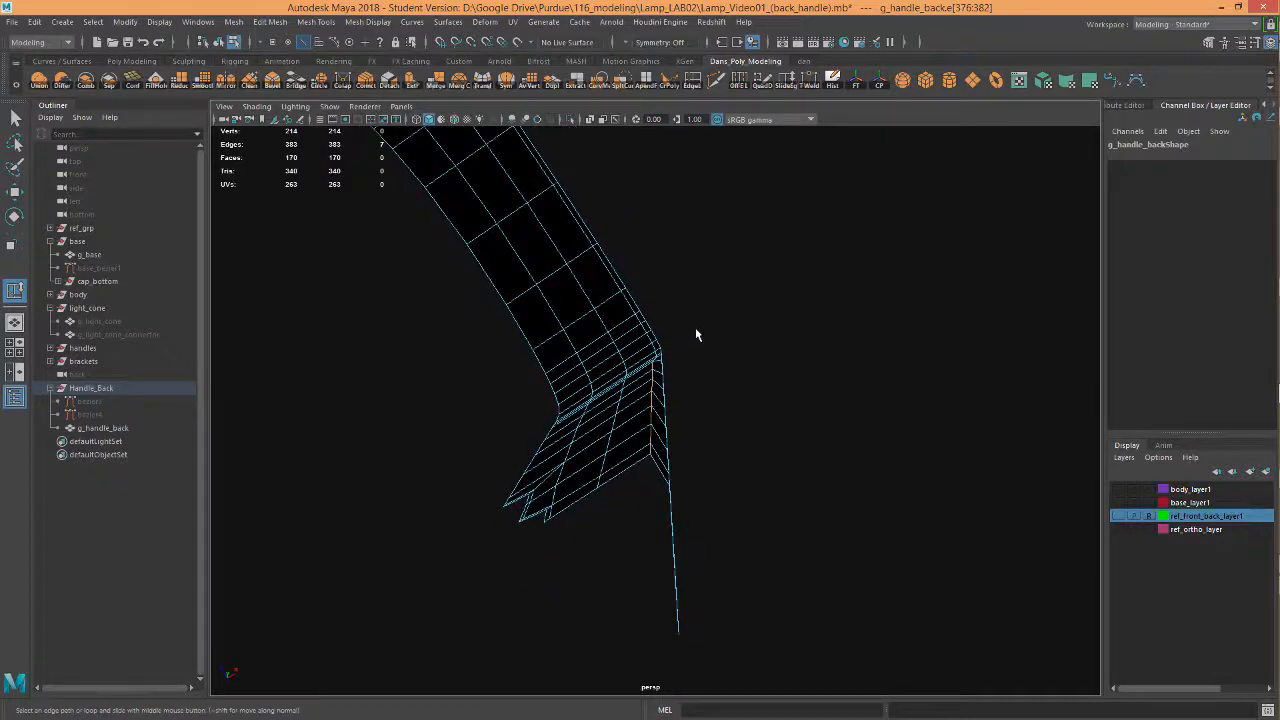
key(w)
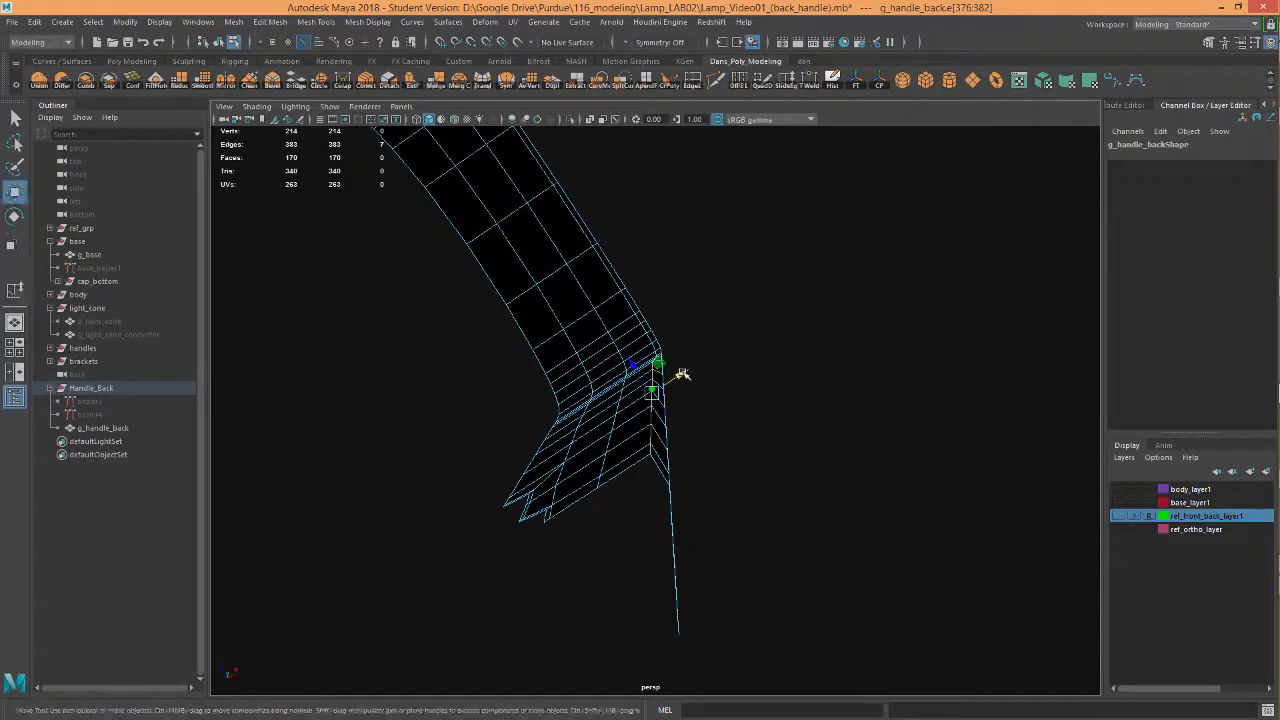
drag(683, 375, 688, 374)
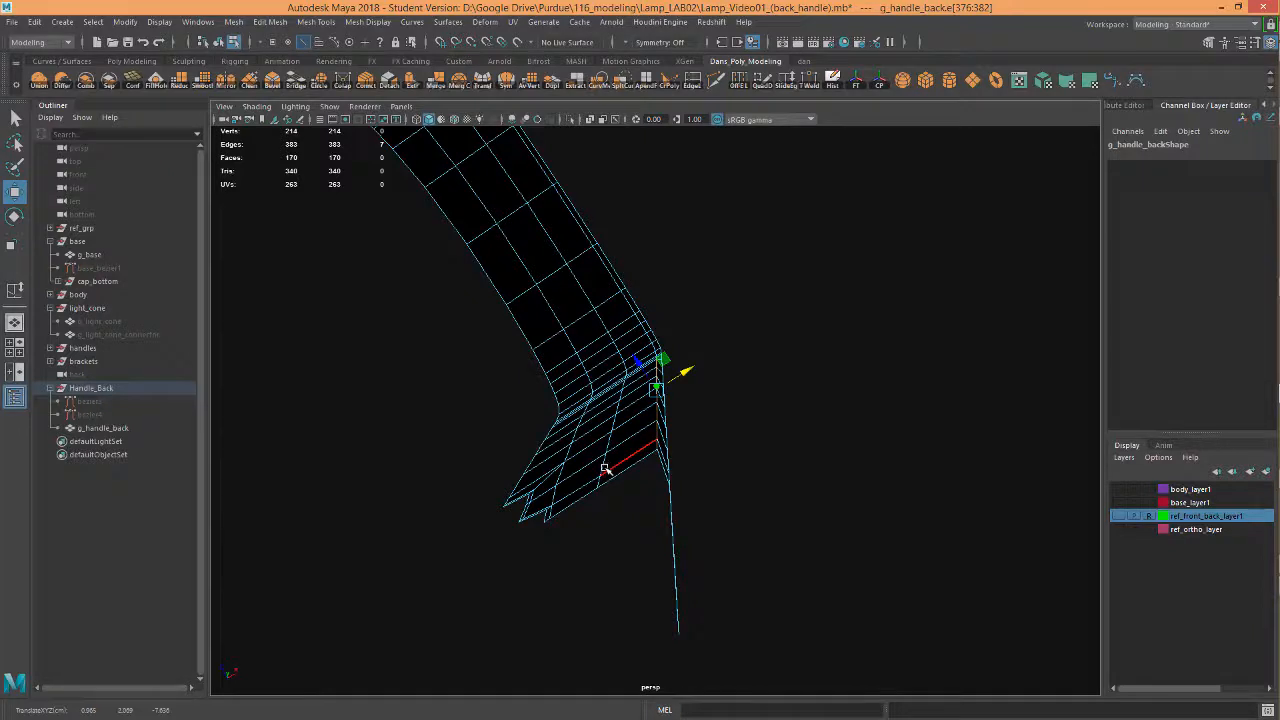
Step: Select the long edge loop beside the arm's outer border and reposition it with the Move tool to balance the spacing across the arm
double_click(602, 467)
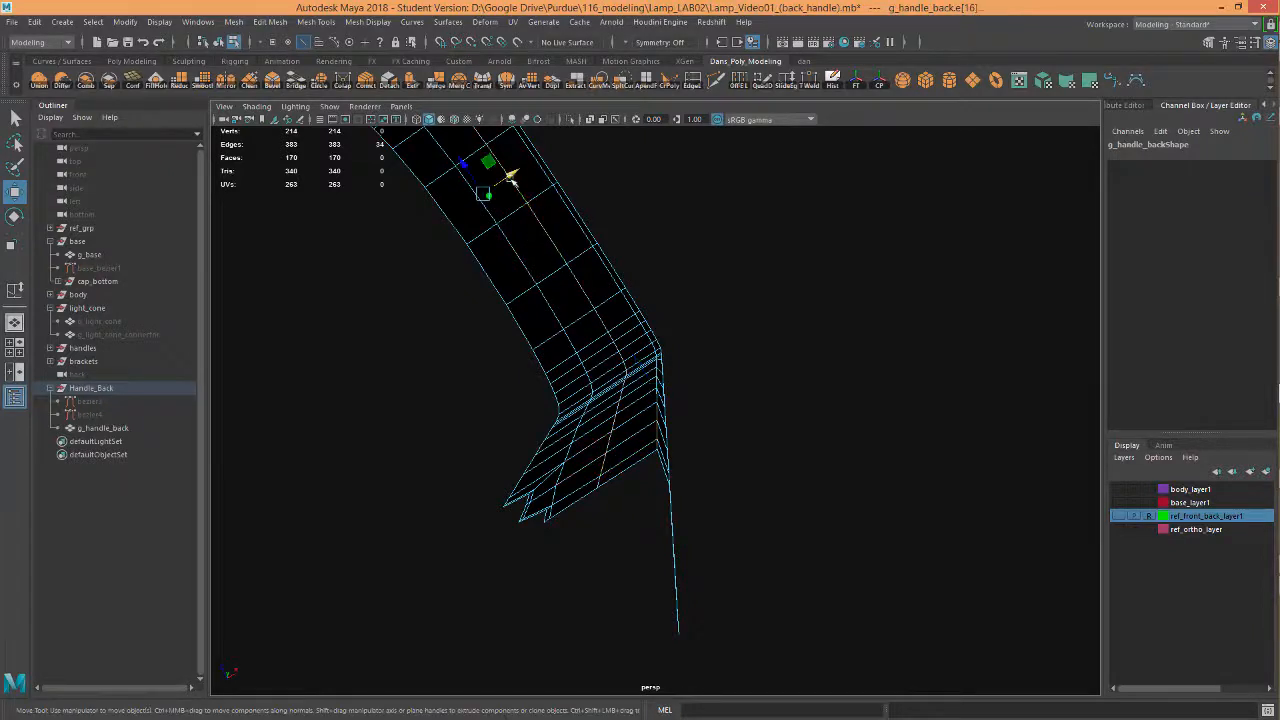
drag(509, 176, 540, 155)
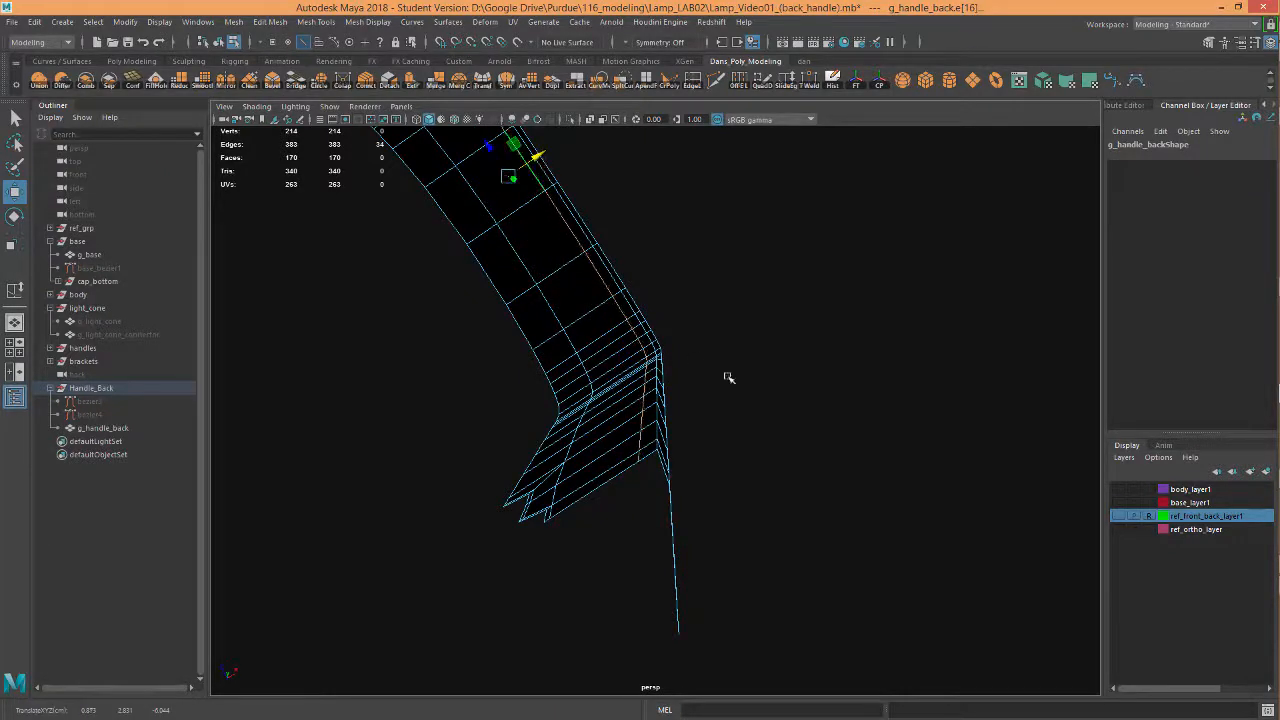
alt+drag(727, 376, 515, 455)
alt+drag(645, 432, 600, 352)
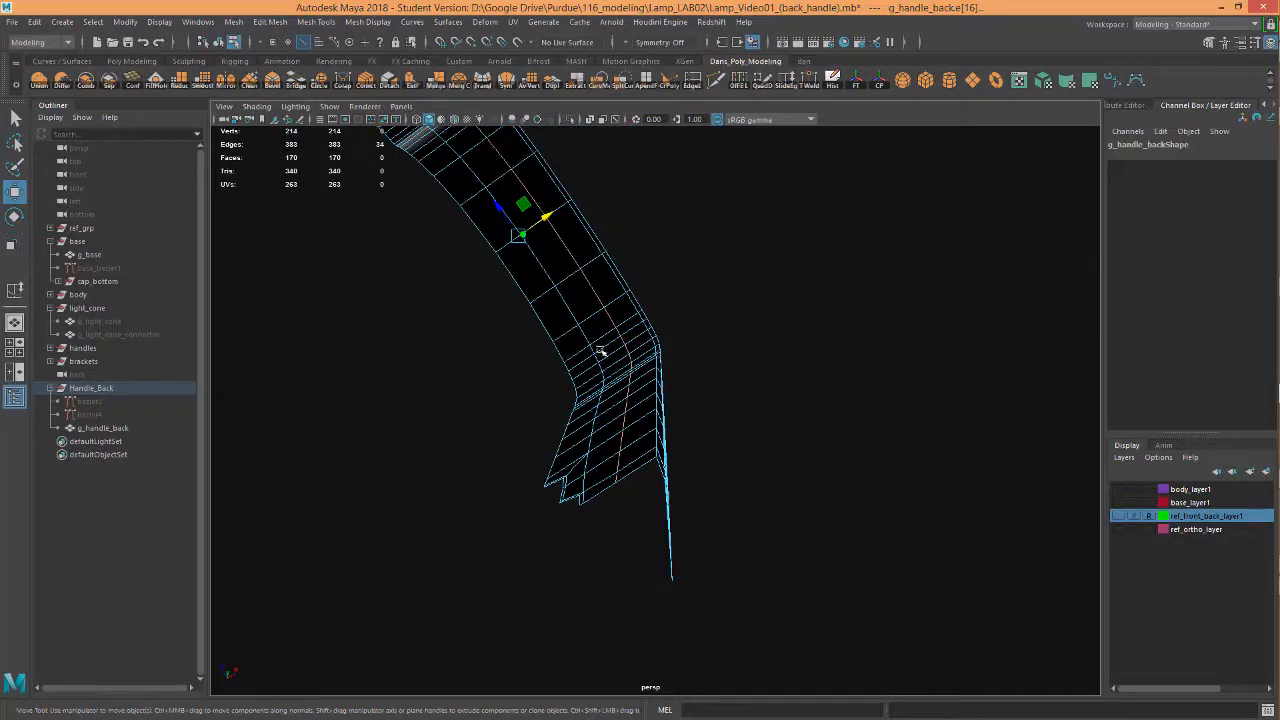
alt+drag(705, 381, 750, 390)
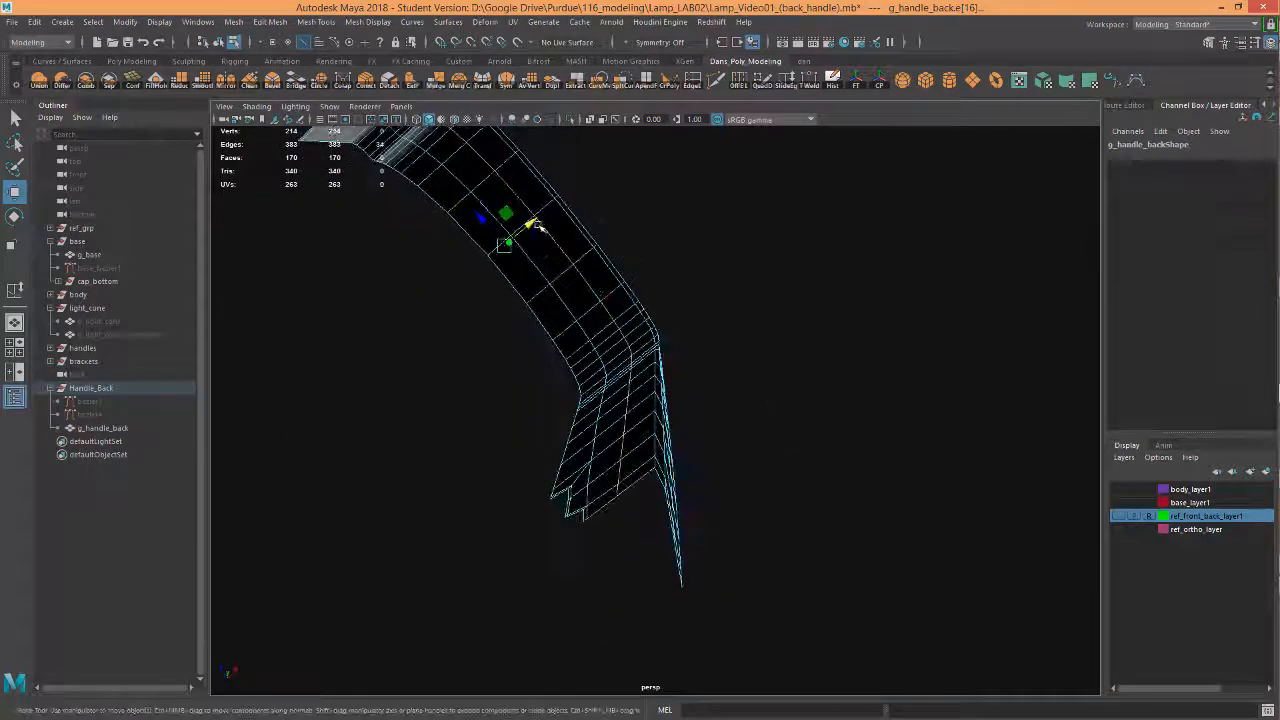
drag(536, 224, 530, 230)
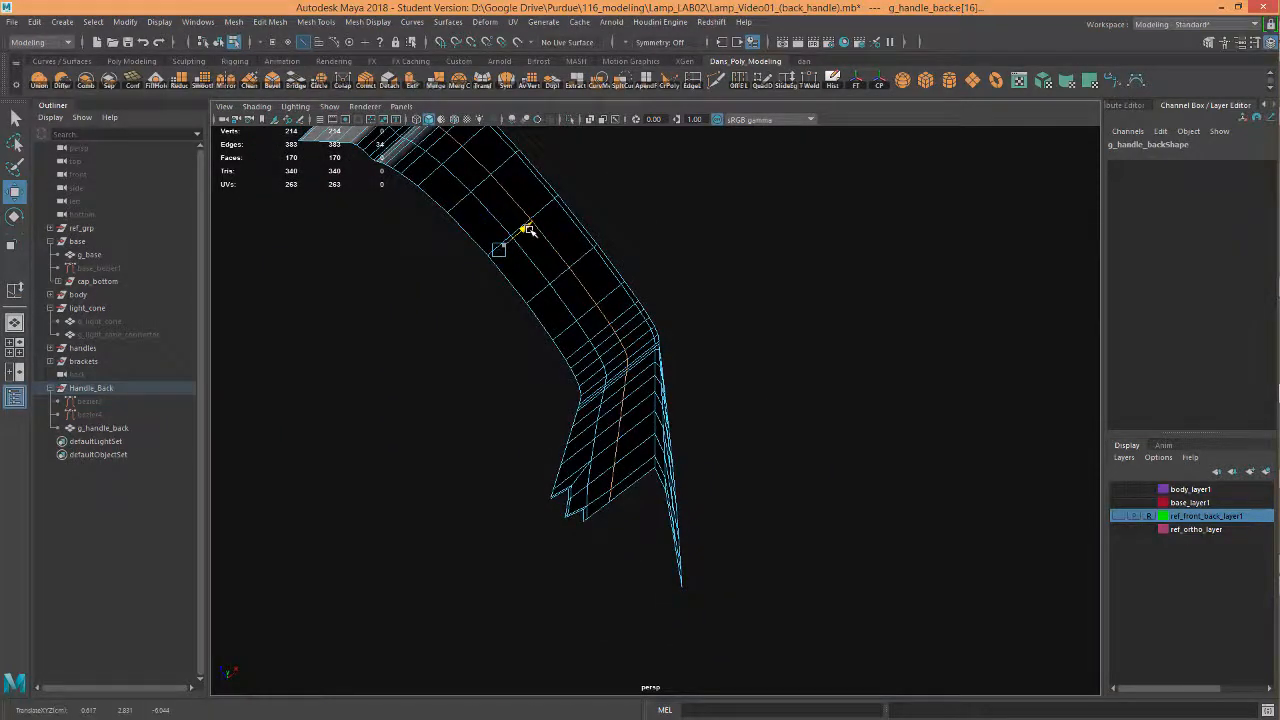
Step: Insert a new edge loop with the Multi-Cut tool between the repositioned loop and the arm's outer border
click(718, 82)
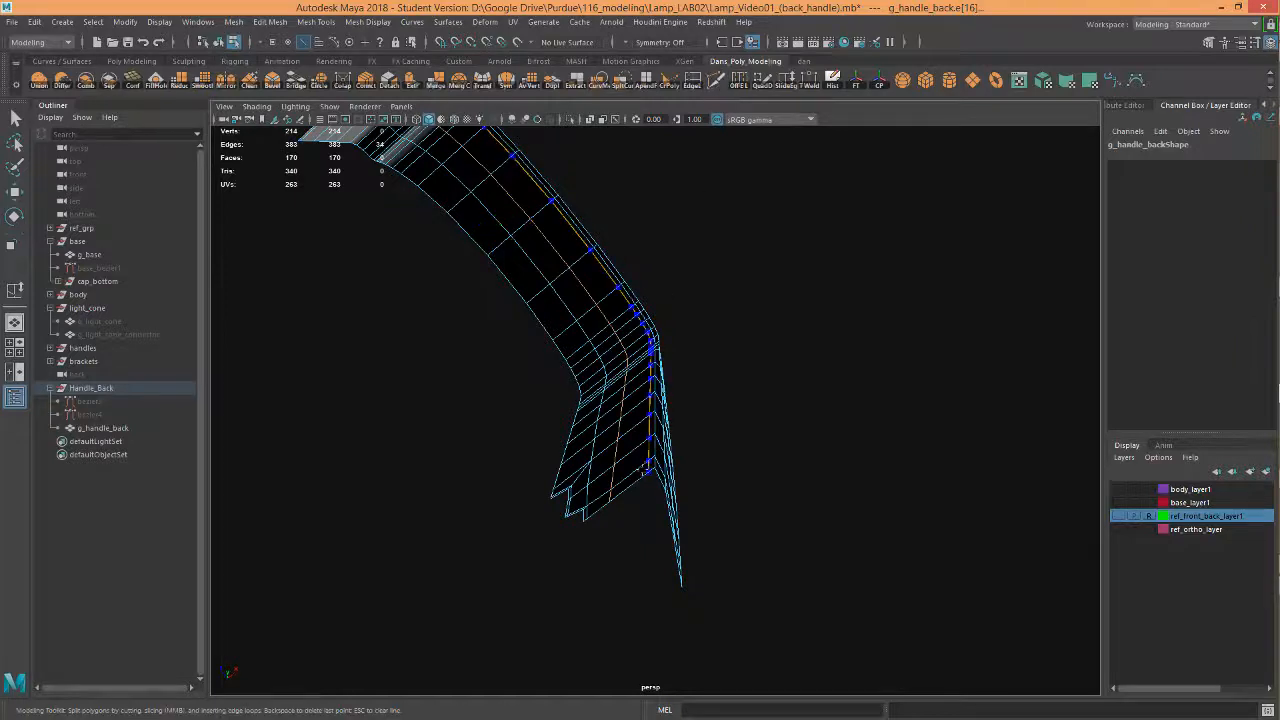
ctrl+click(634, 473)
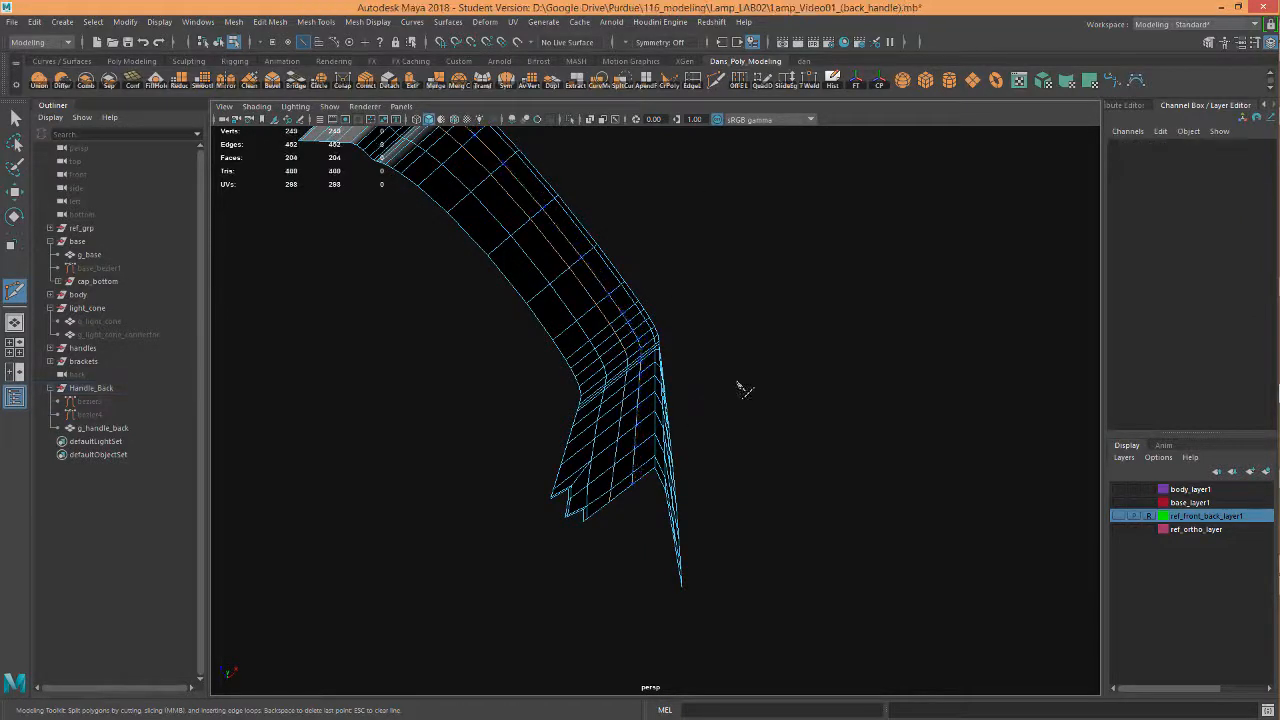
alt+drag(744, 440, 676, 404)
alt+right_drag(676, 404, 783, 399)
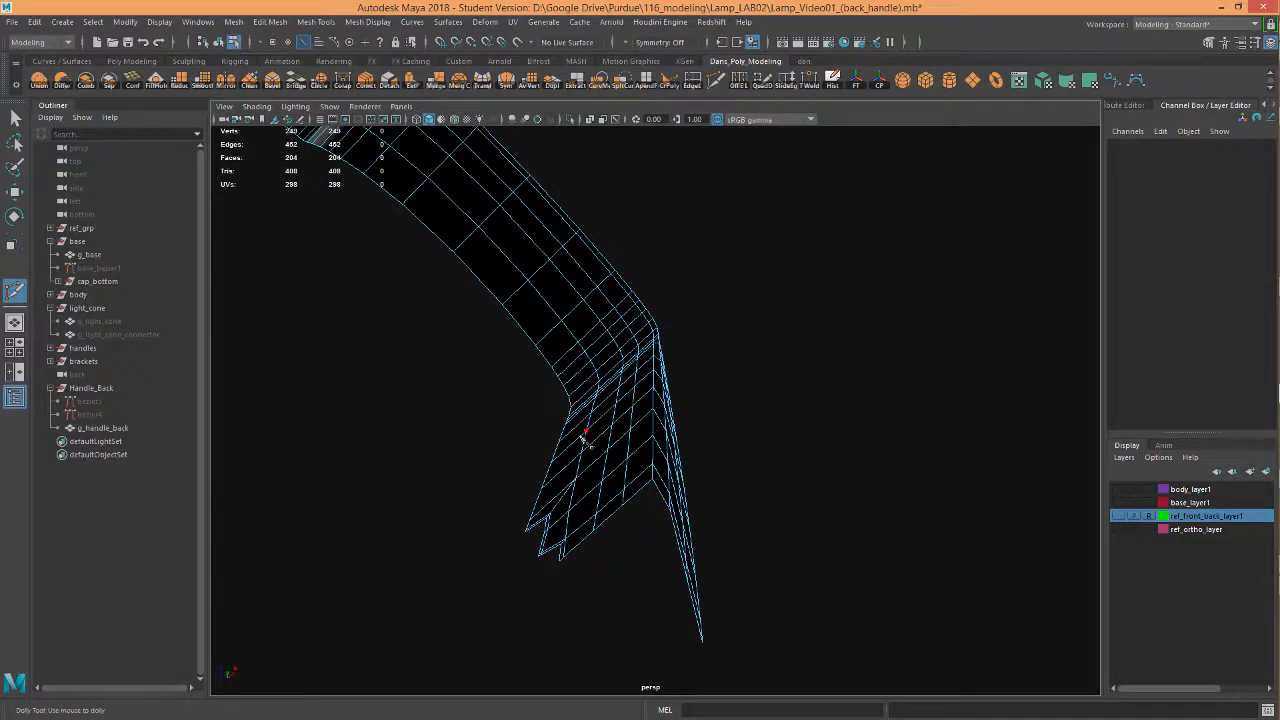
Step: Select the full edge loop along the crease of the side fold and adjust it slightly with the Slide Edge tool
key(w)
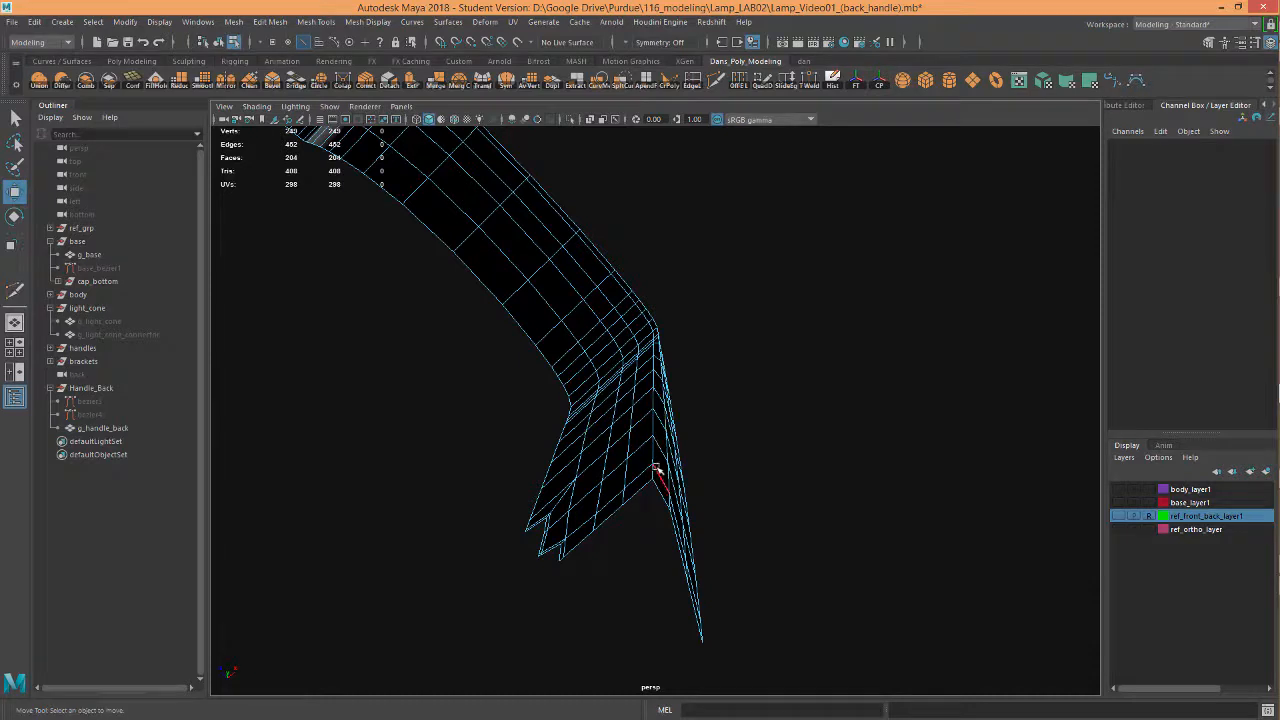
click(652, 470)
alt+drag(652, 470, 678, 195)
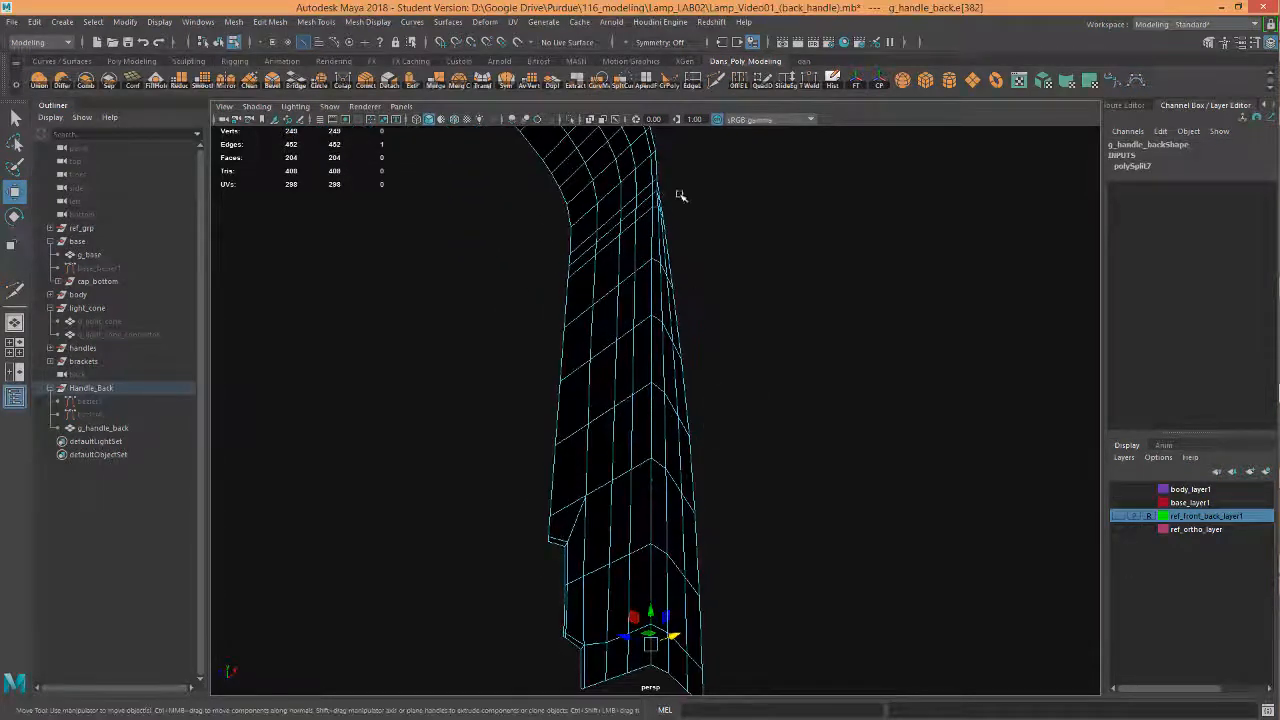
double_click(652, 243)
alt+drag(710, 338, 703, 300)
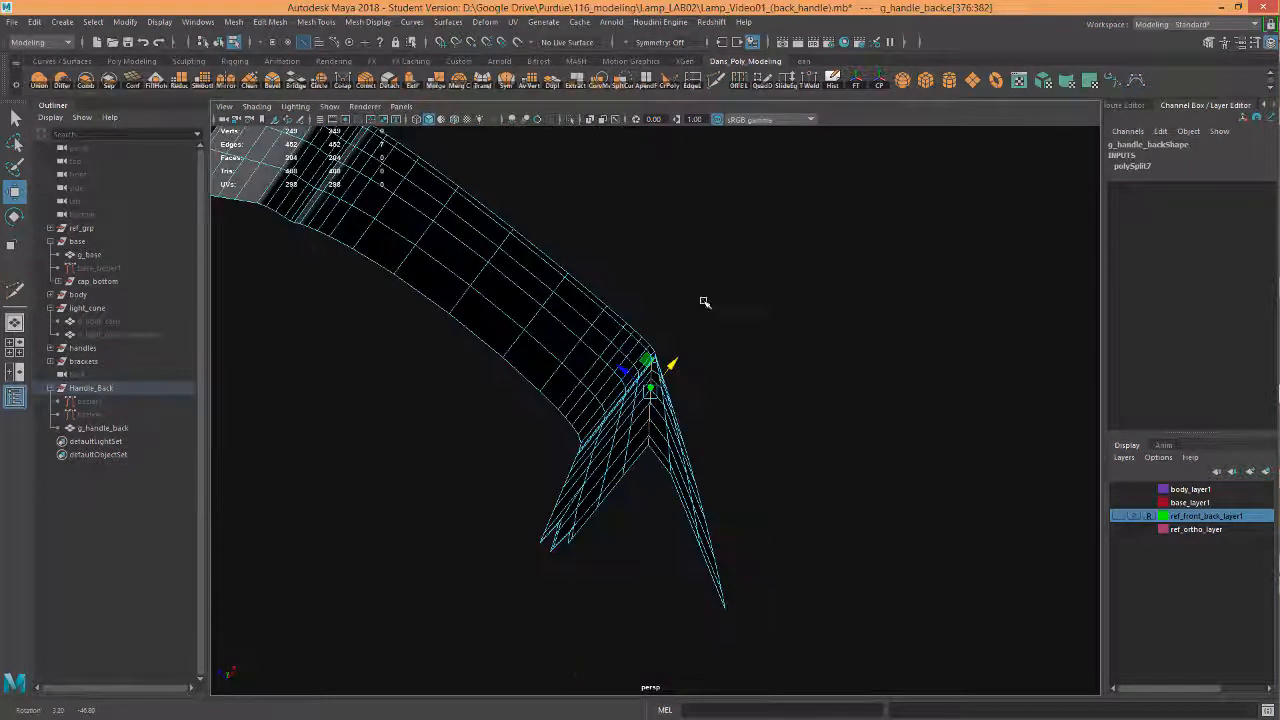
middle_drag(671, 429, 686, 410)
key(ctrl+z)
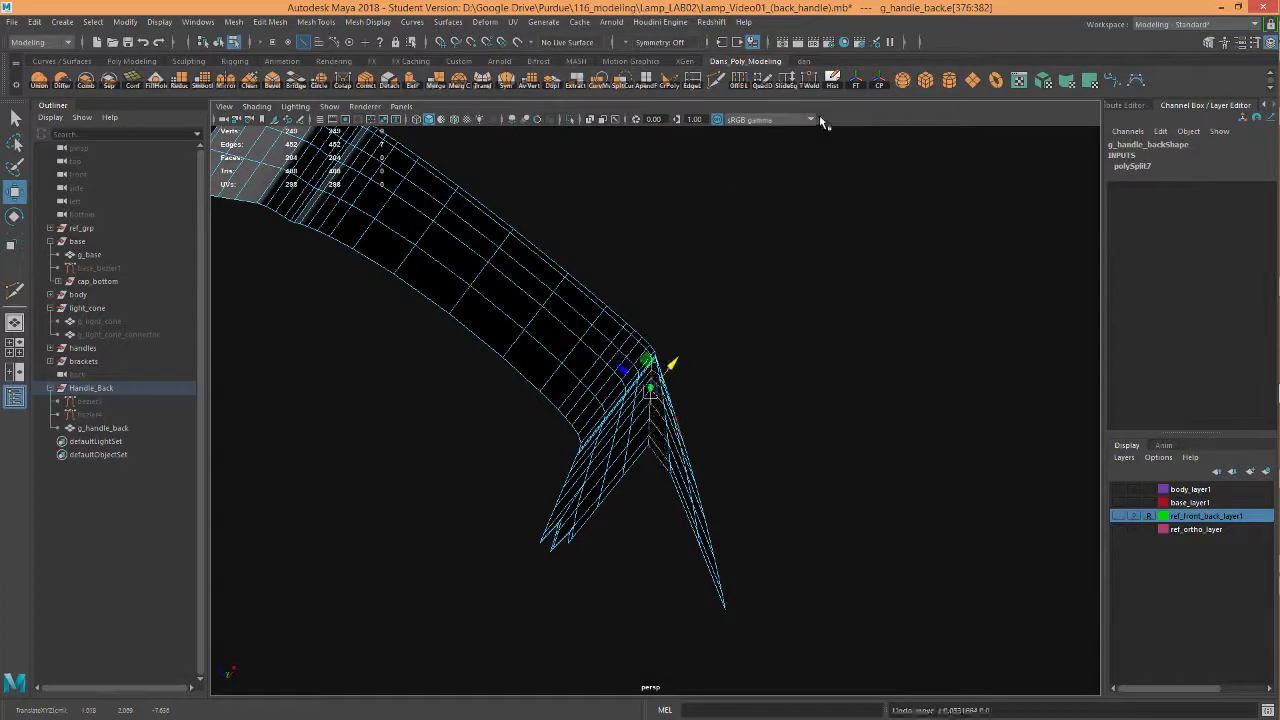
key(y)
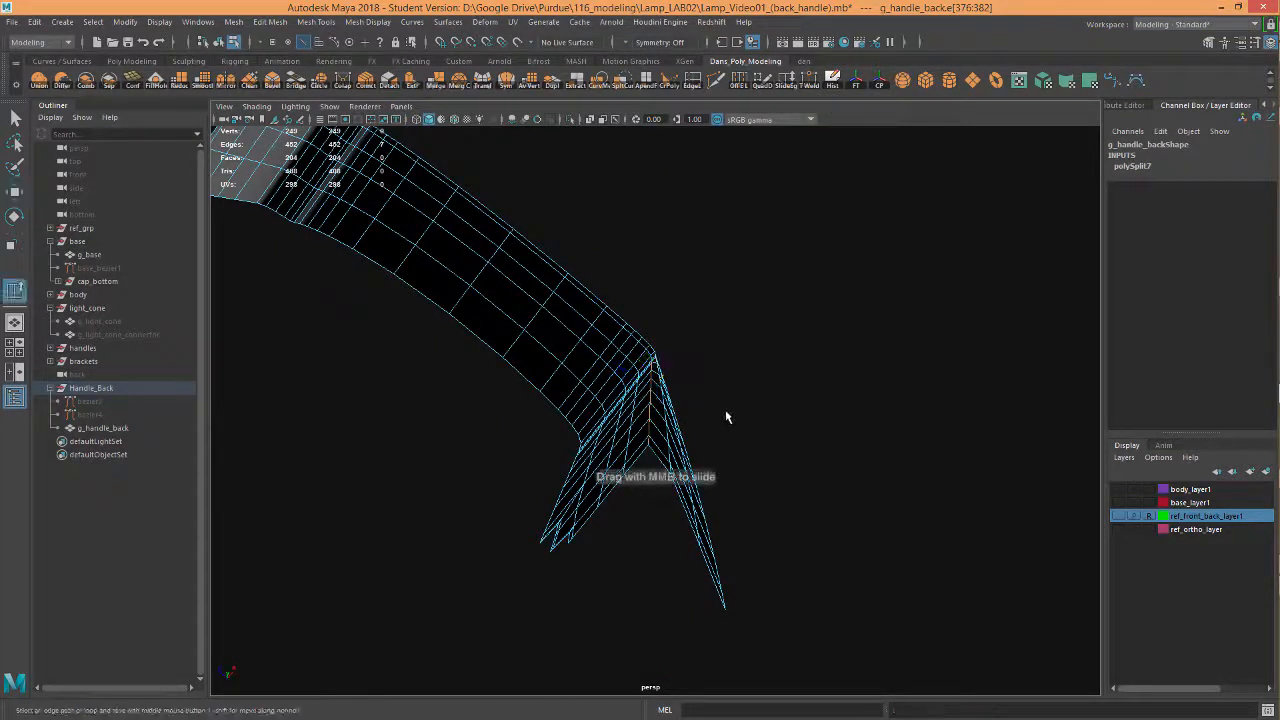
mouse_move(728, 409)
middle_down()
mouse_move(745, 419)
mouse_move(734, 420)
middle_up()
Step: Select the edge loop on the outer flap beside the side fold and slide it farther from the crease
alt+drag(734, 420, 665, 457)
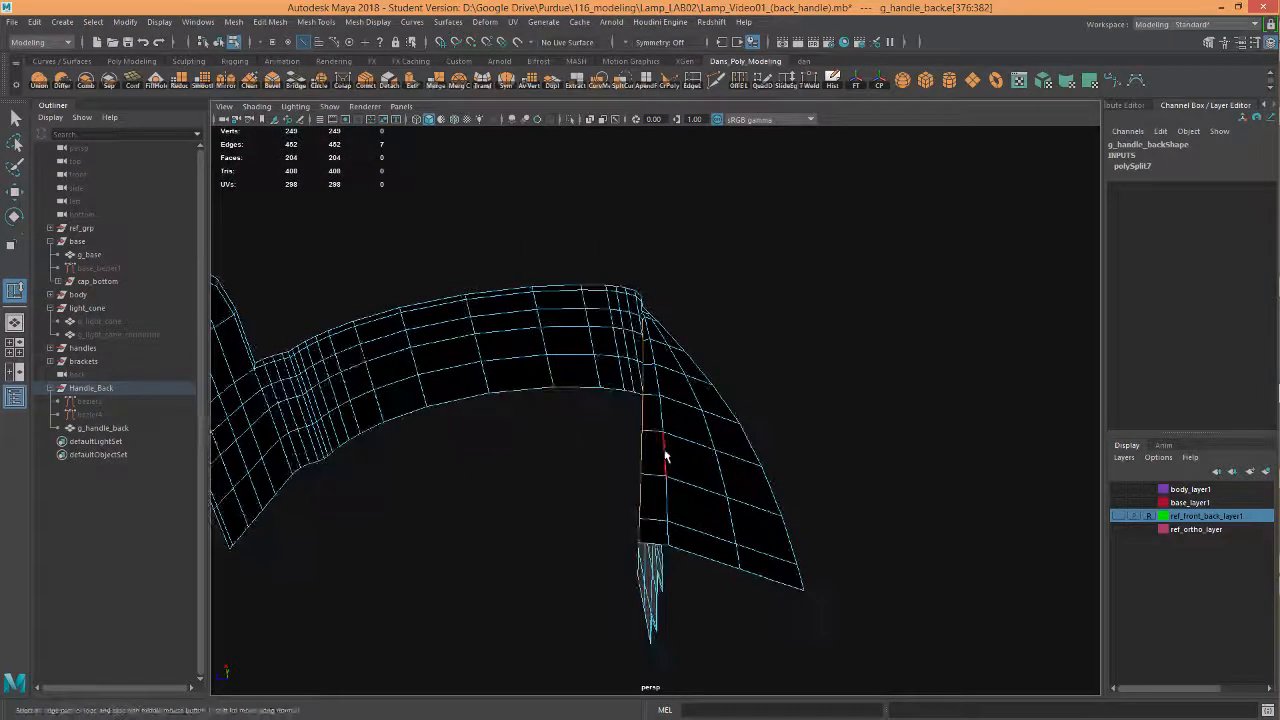
shift+click(667, 538)
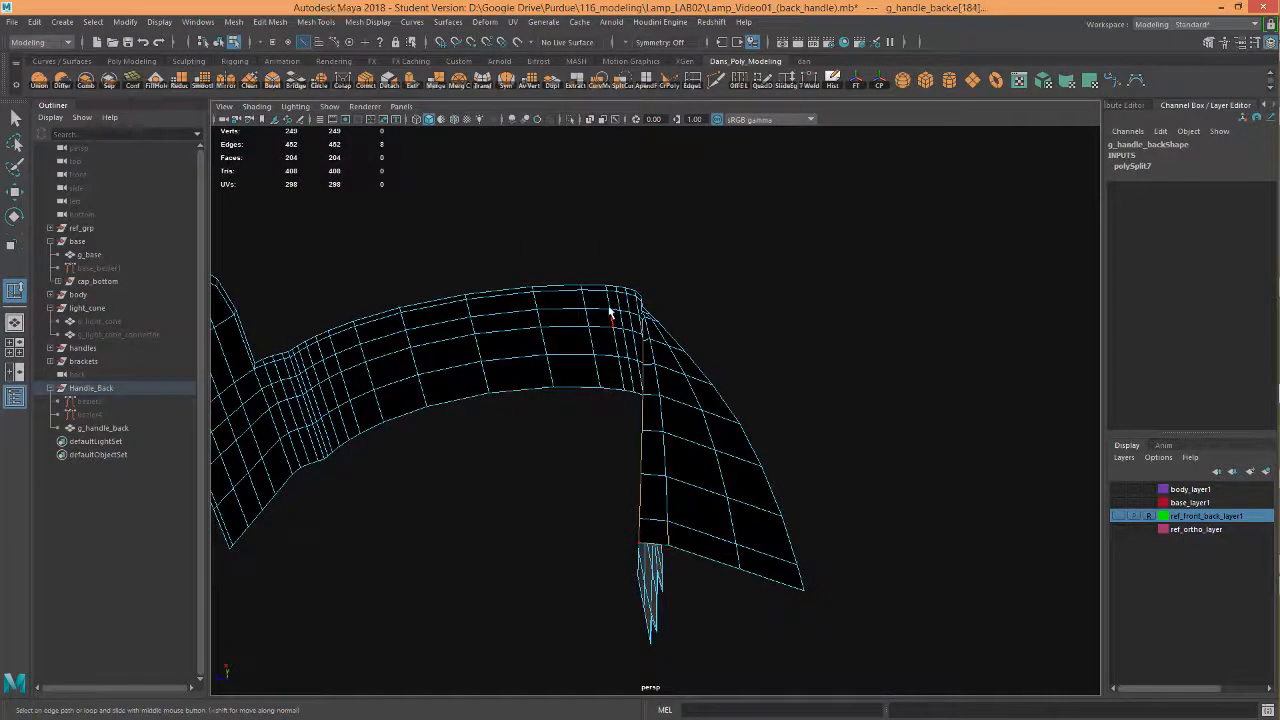
click(670, 533)
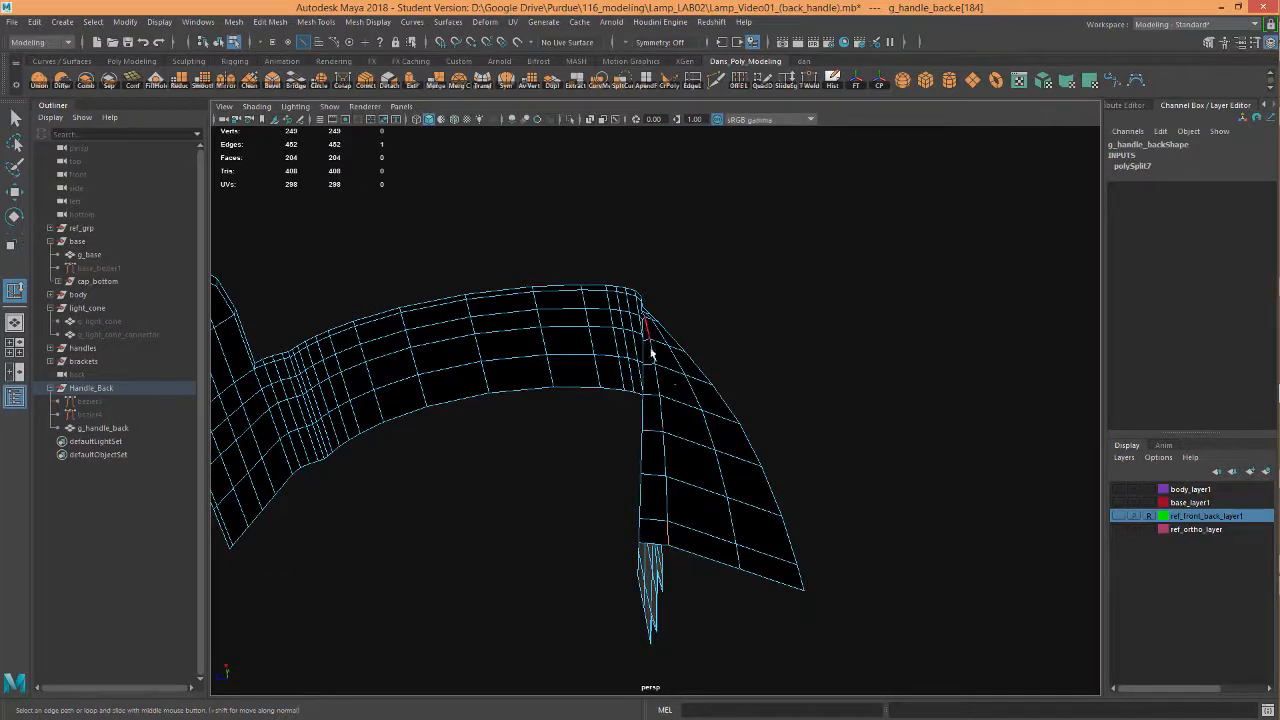
shift+double_click(651, 354)
mouse_move(663, 366)
middle_down()
mouse_move(689, 383)
mouse_move(669, 380)
middle_up()
Step: Check the adjusted side fold in smooth preview
alt+drag(704, 374, 767, 370)
alt+drag(760, 360, 619, 430)
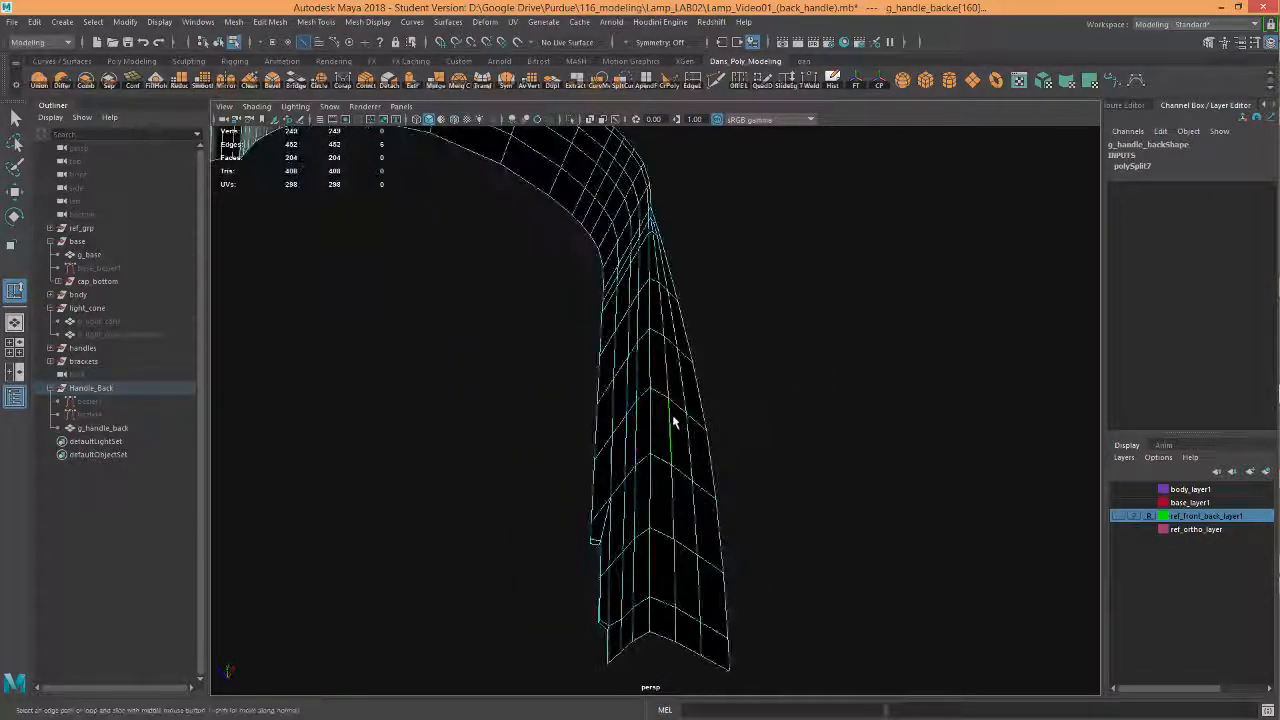
key(3)
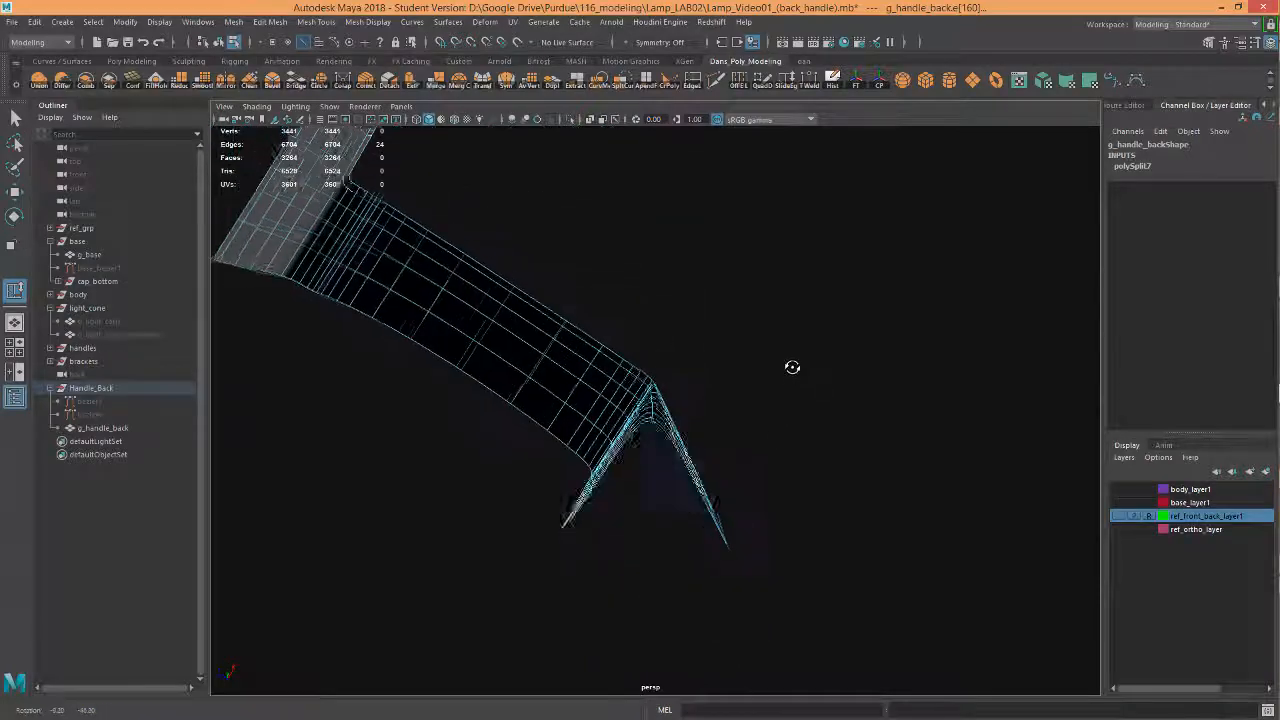